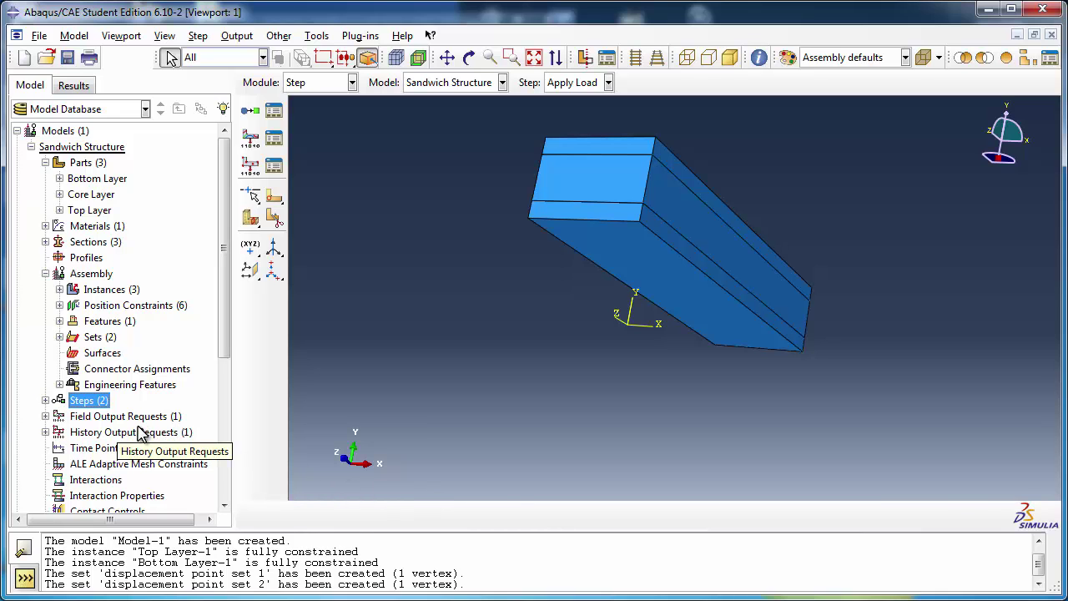
- Expand History Output Requests in the model tree to reveal H-Output-1
click(131, 430)
click(123, 416)
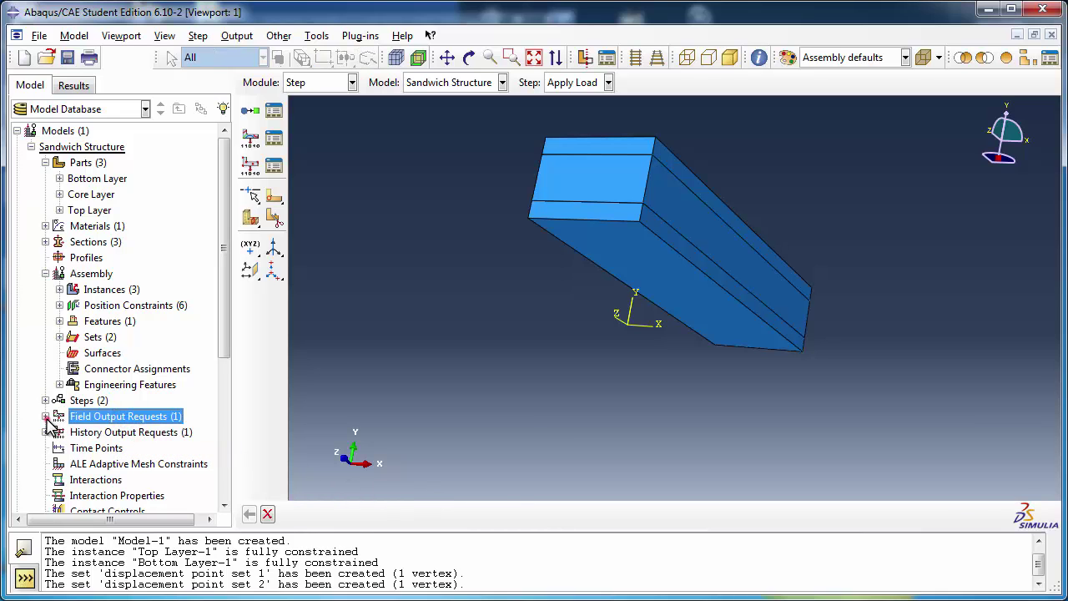
click(45, 416)
click(45, 416)
click(132, 432)
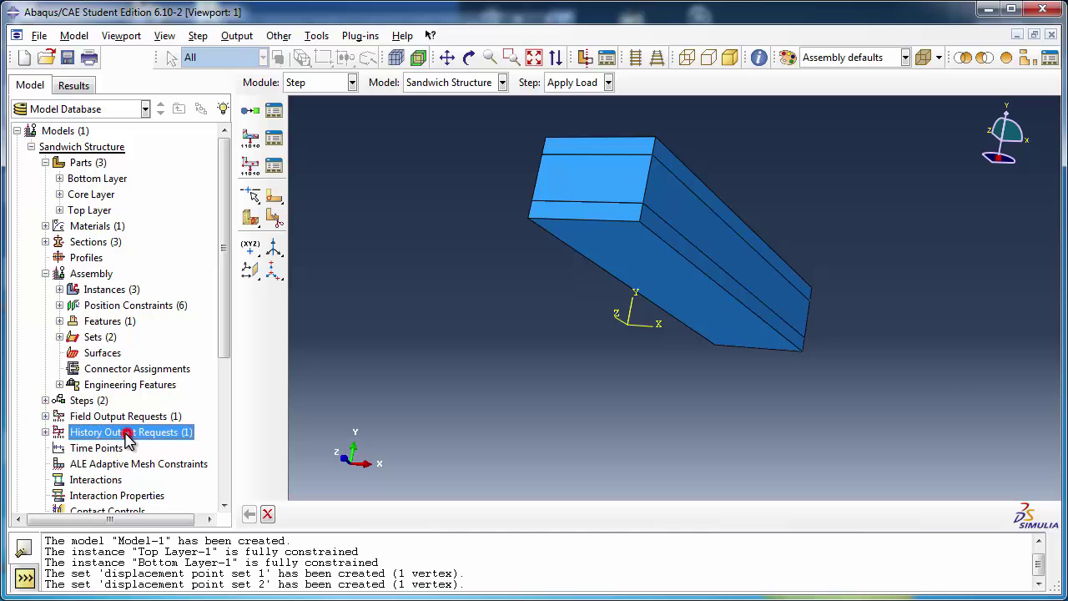
click(46, 432)
scroll(150, 409, down, 2)
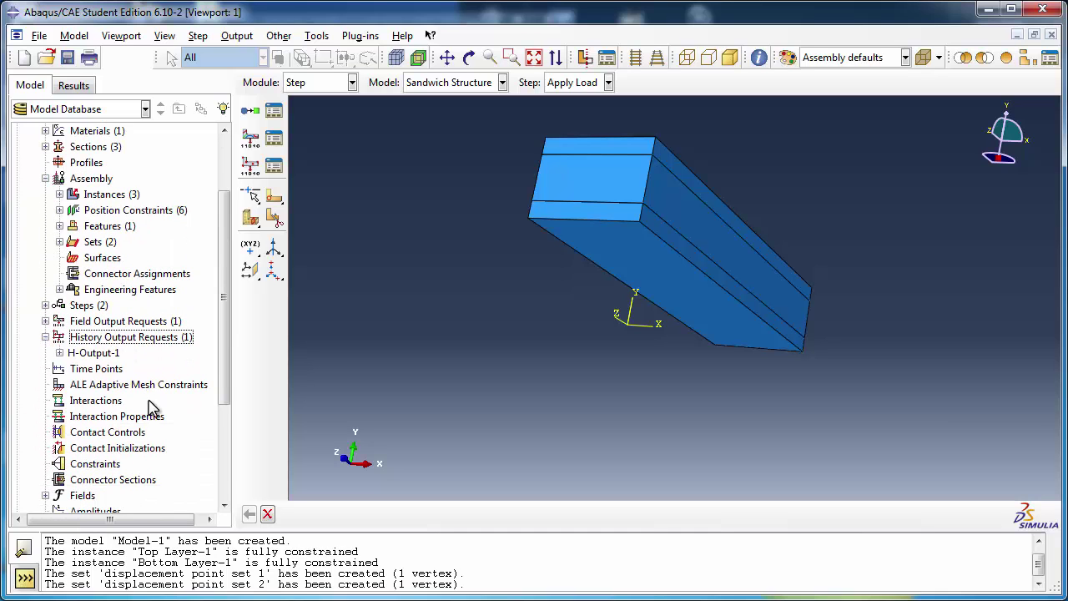
- Rename H-Output-1 to 'Displacement output 1'
click(107, 354)
right_click(110, 354)
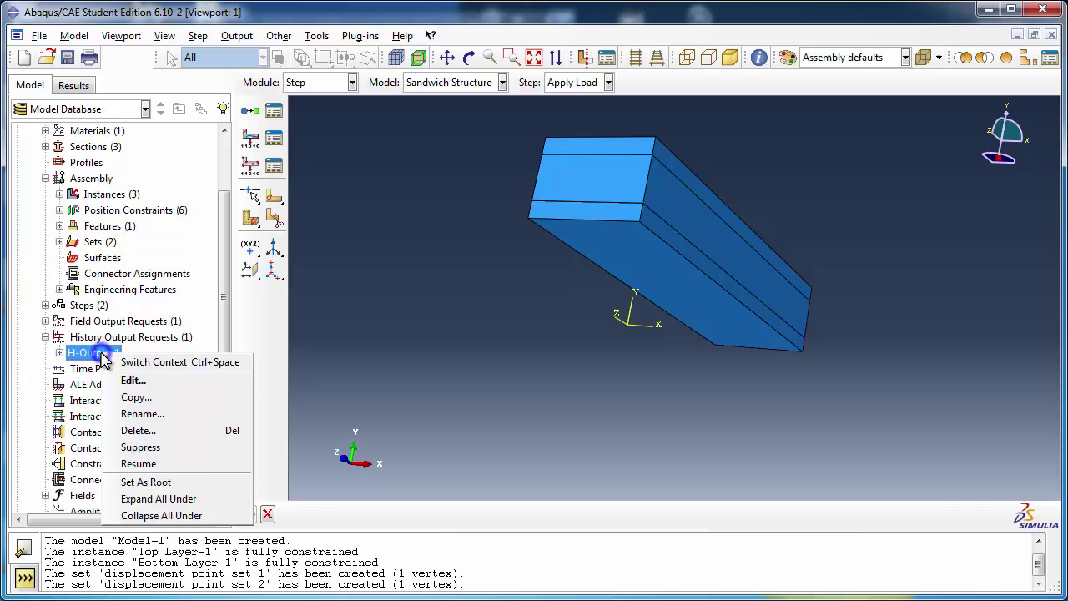
click(202, 413)
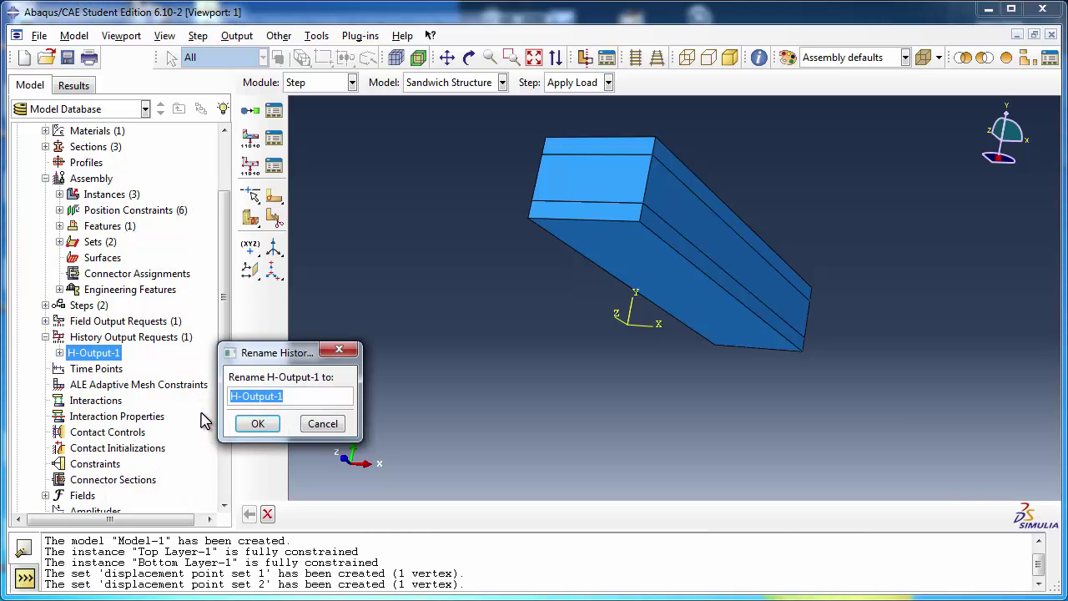
text(Displacement o)
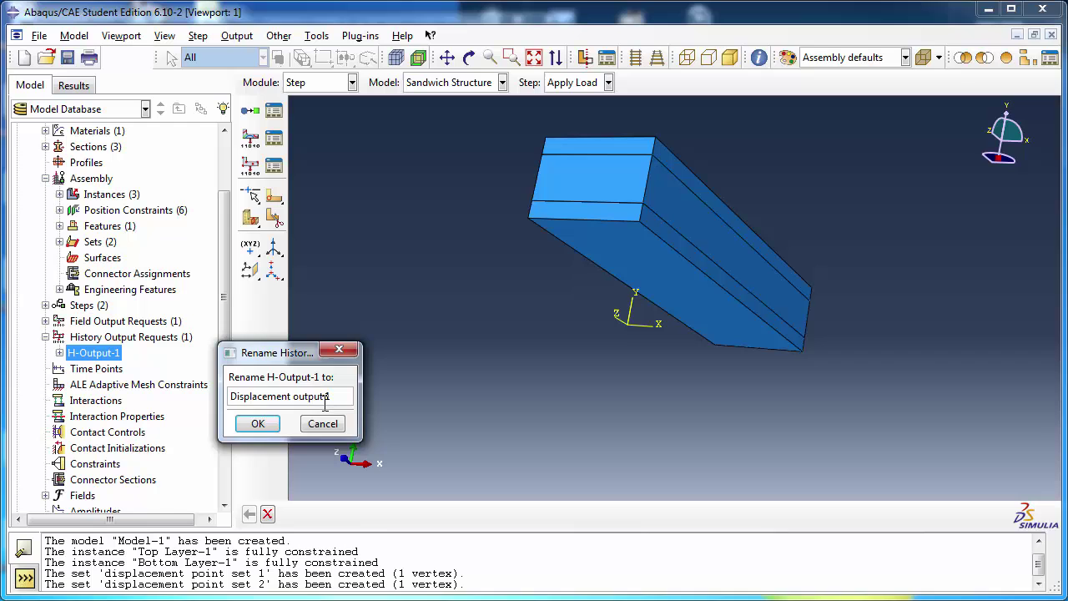
text(utput 1)
click(269, 424)
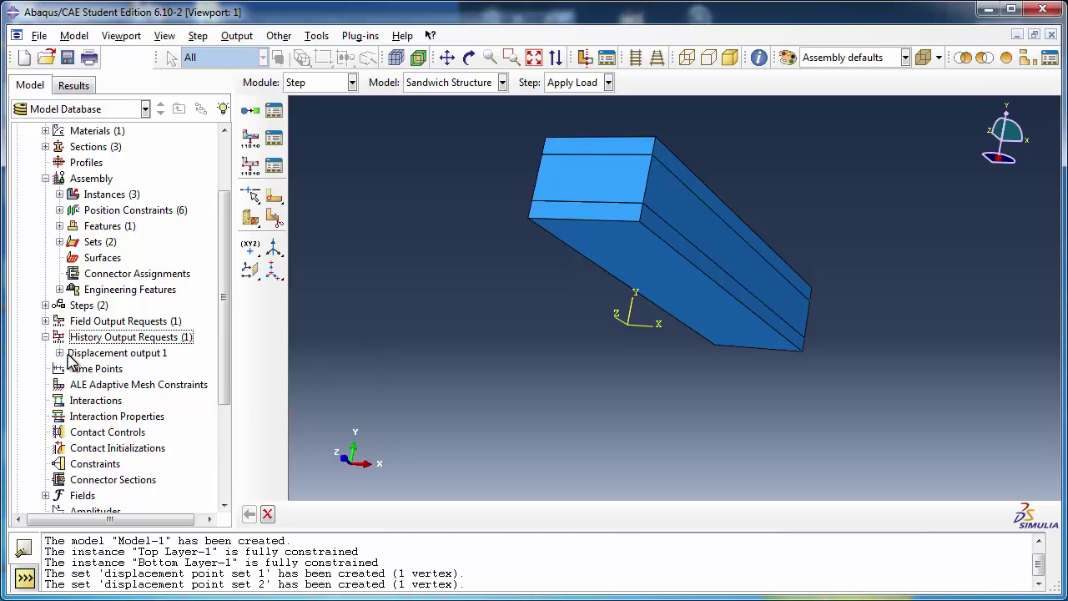
- Restrict Displacement output 1 to set 'displacement point set 1', replacing Energy with UT translations
click(59, 353)
double_click(99, 355)
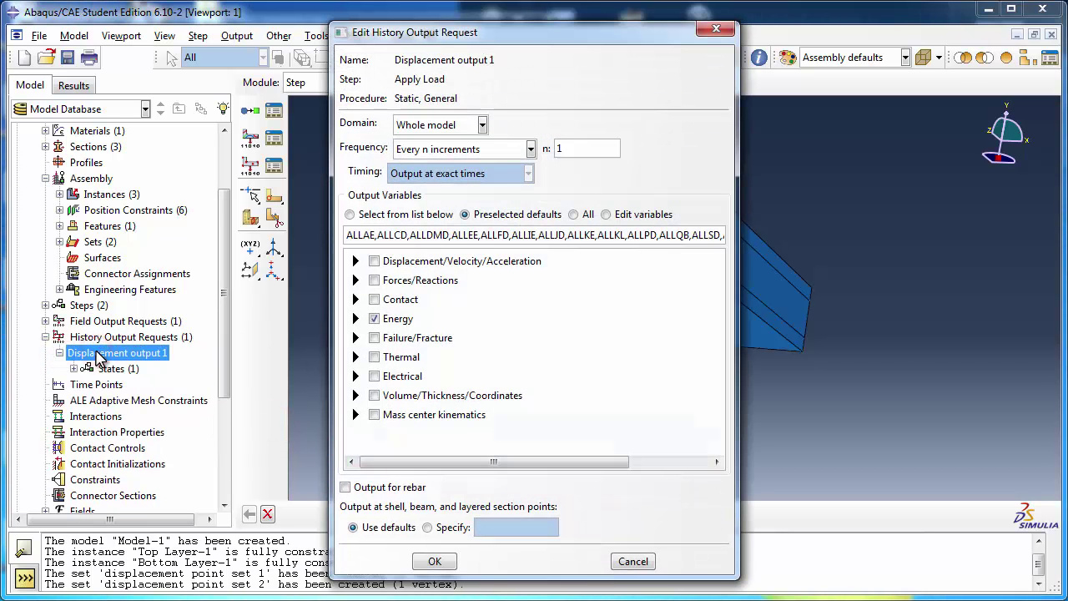
drag(505, 32, 431, 22)
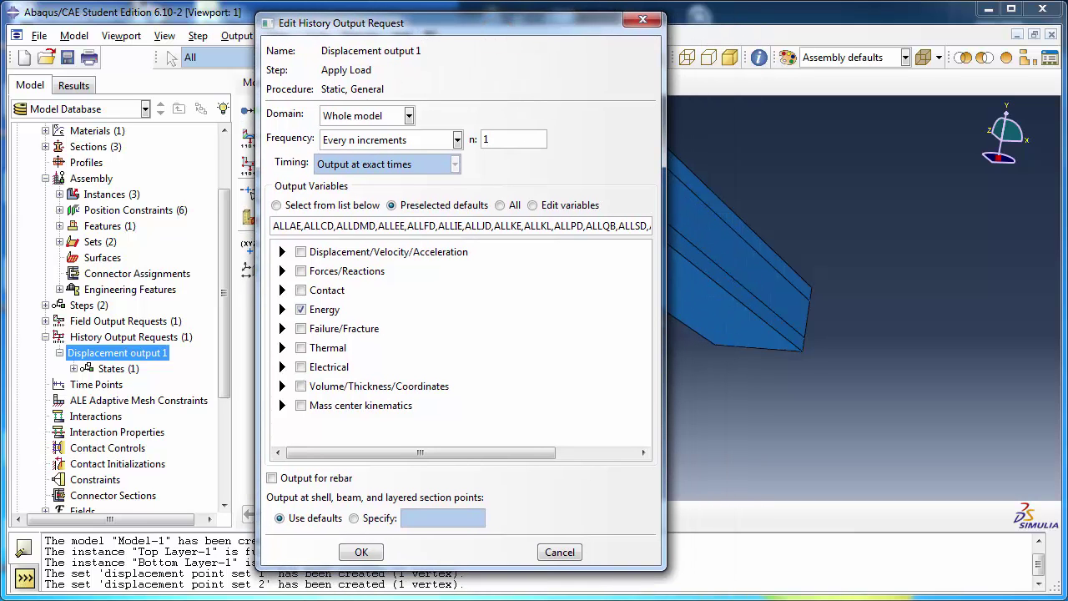
click(365, 117)
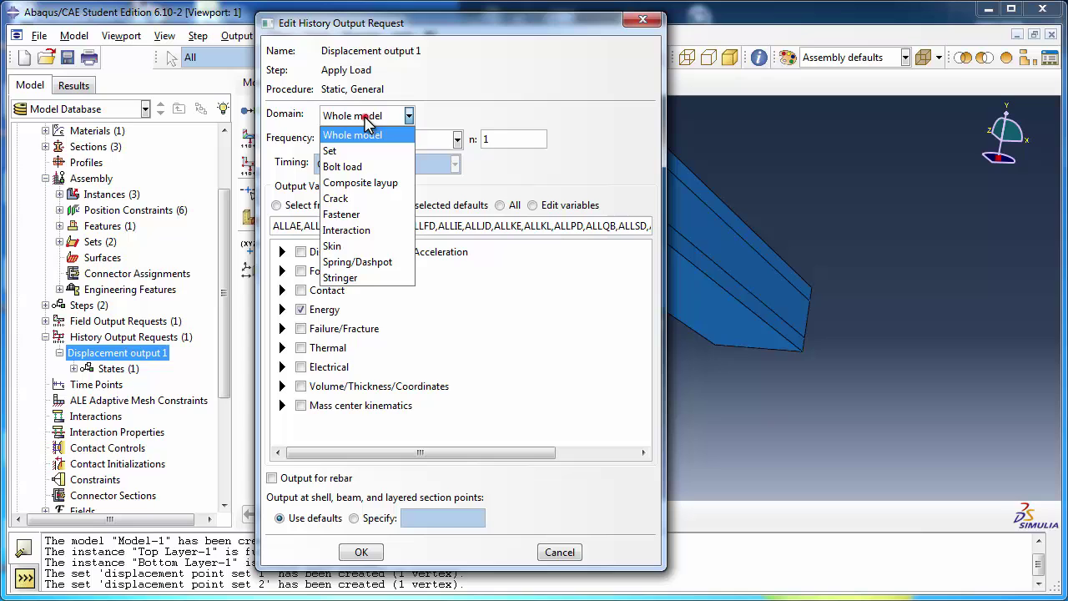
click(349, 151)
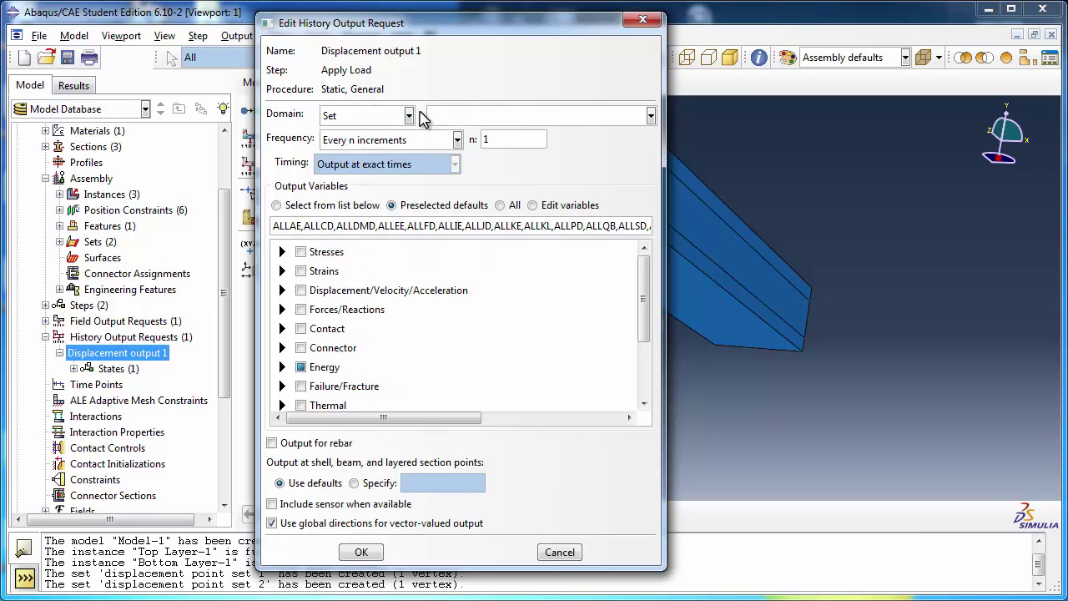
click(454, 114)
click(455, 135)
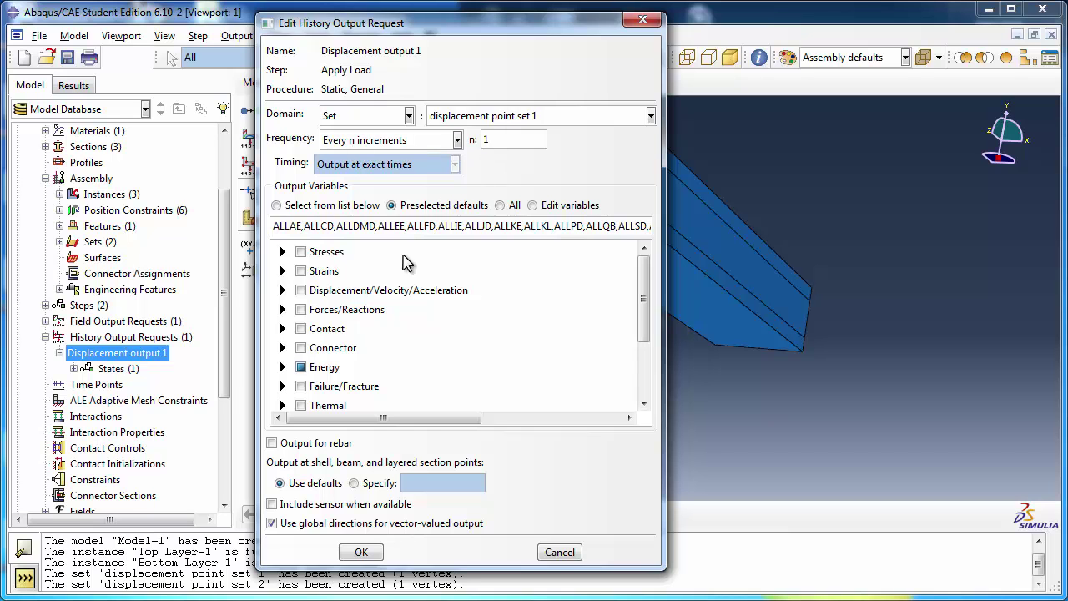
click(300, 367)
click(282, 289)
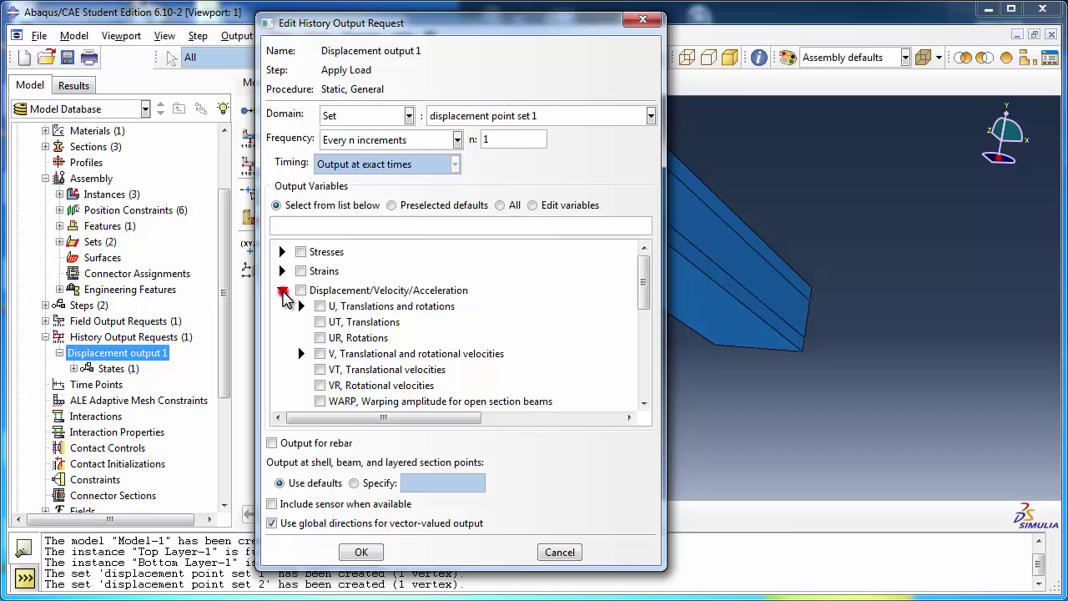
click(320, 323)
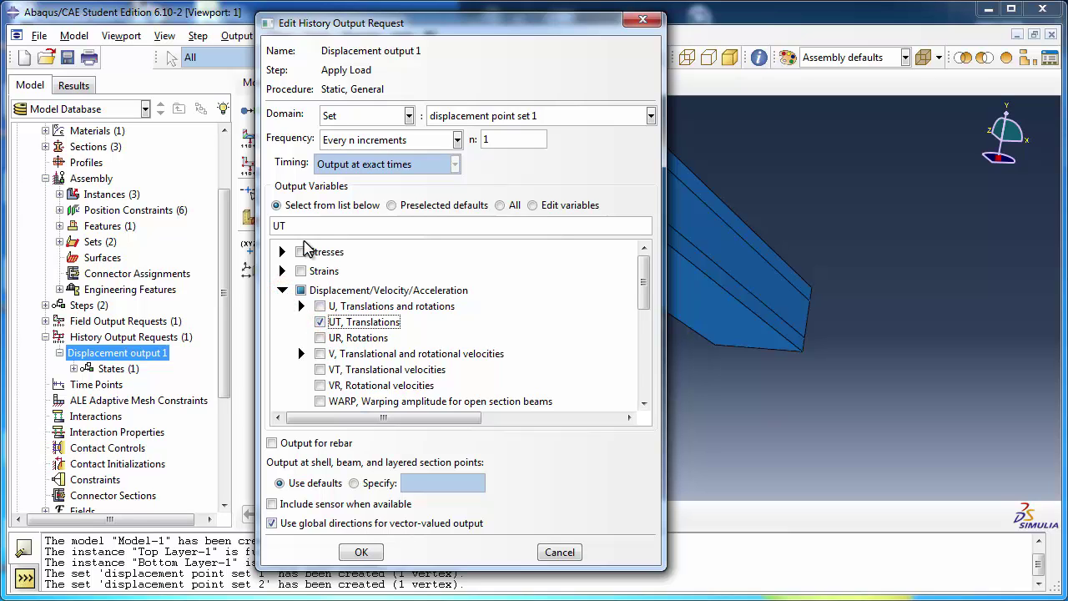
click(364, 554)
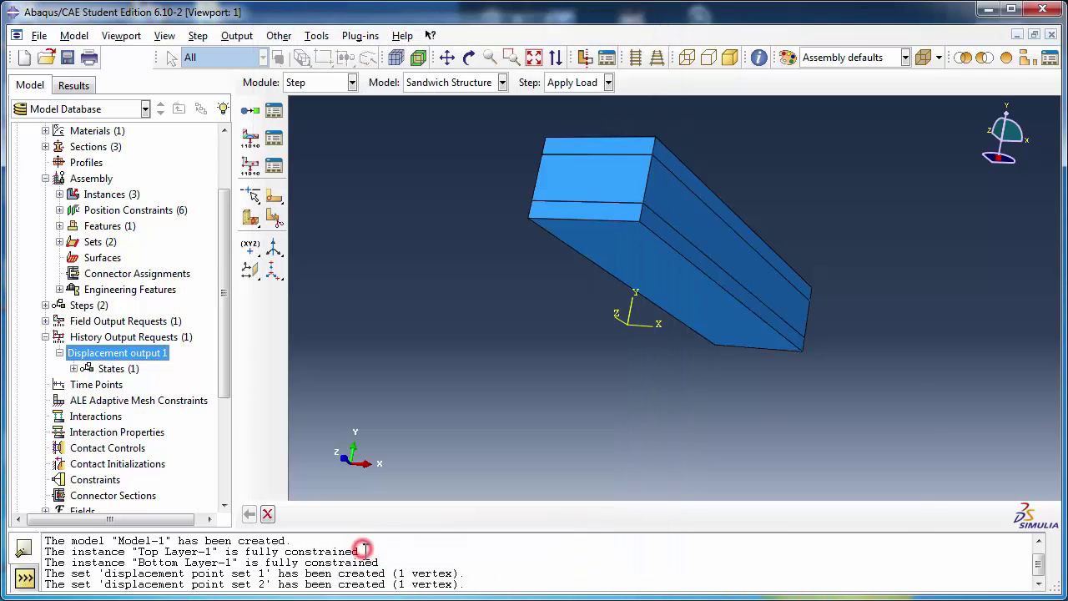
- Start a new history output request named 'Displacement output 2'
double_click(109, 337)
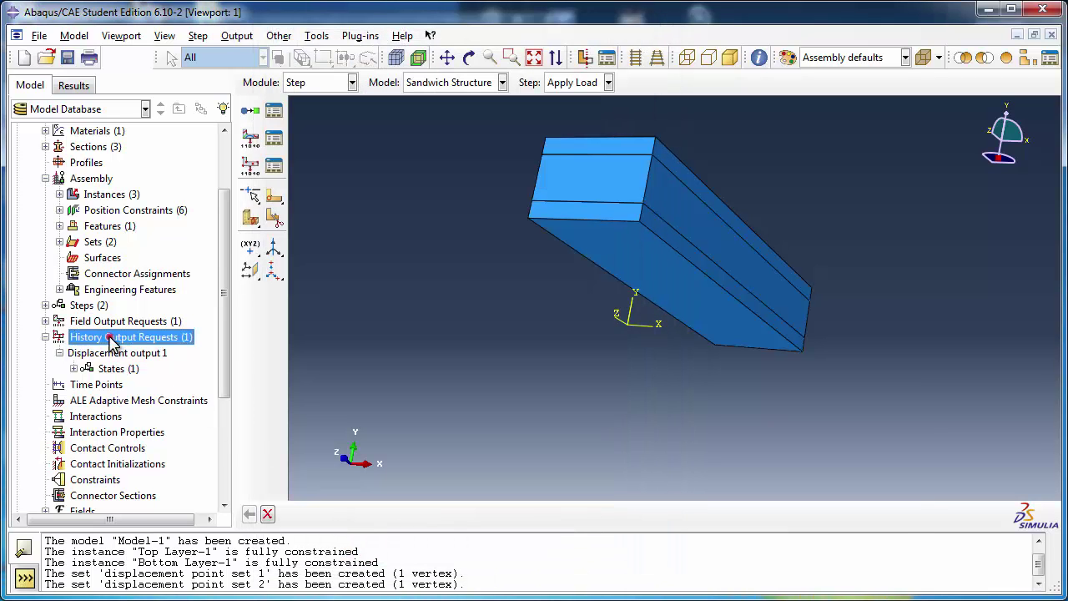
drag(87, 381, 339, 322)
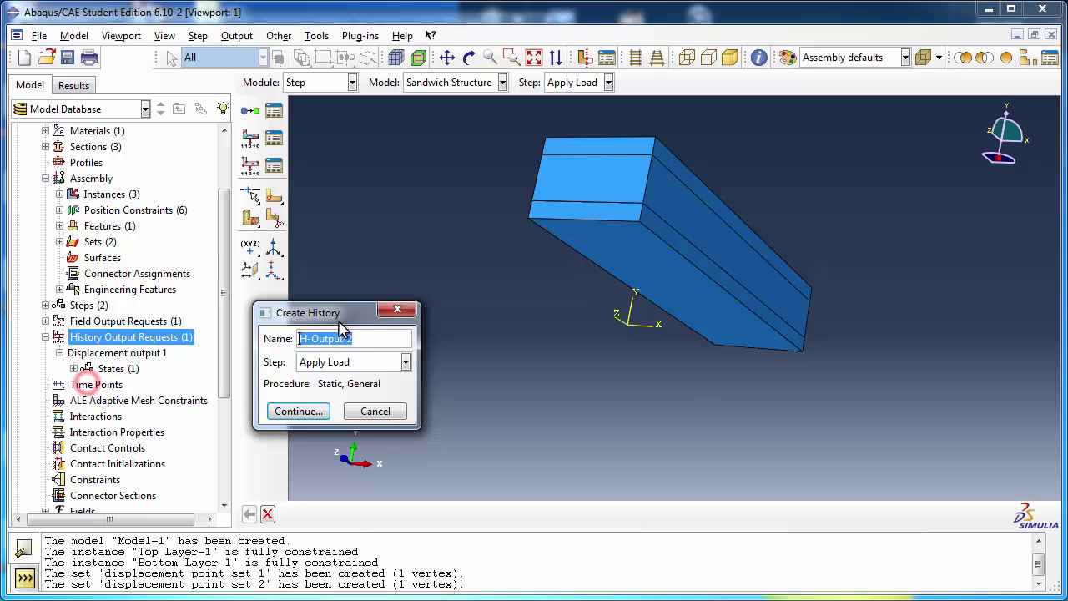
text(Displacement o)
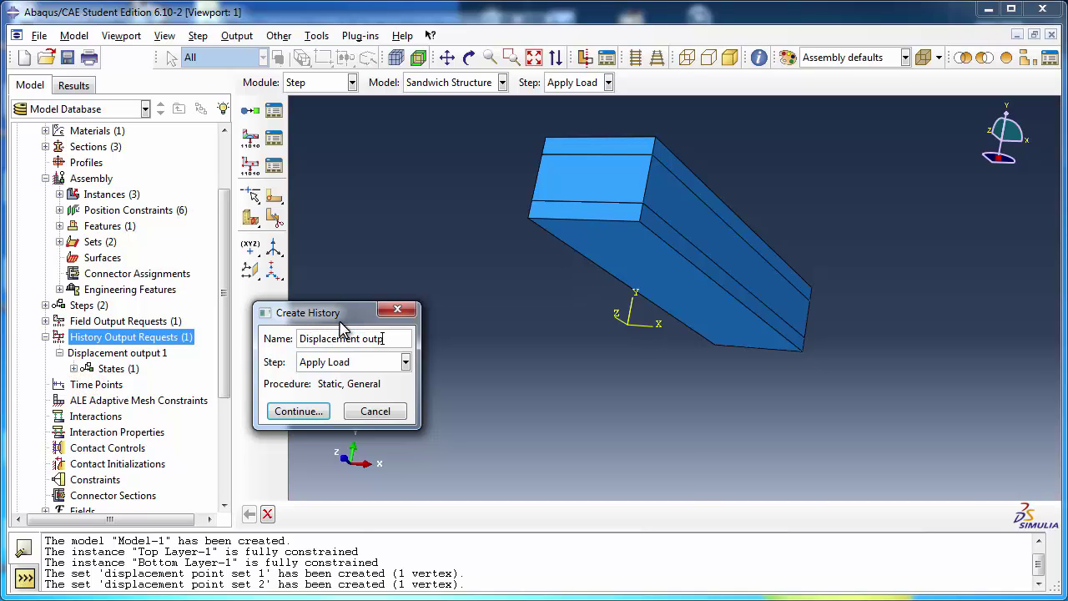
click(303, 411)
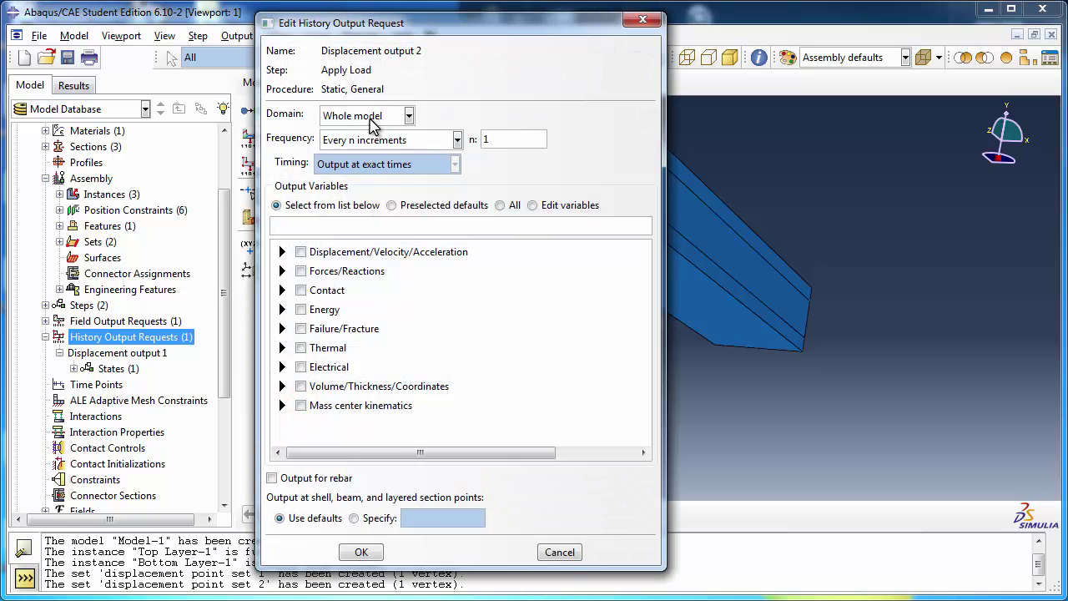
- Set its domain to 'displacement point set 2' and record UT translations
click(373, 117)
click(372, 142)
click(541, 115)
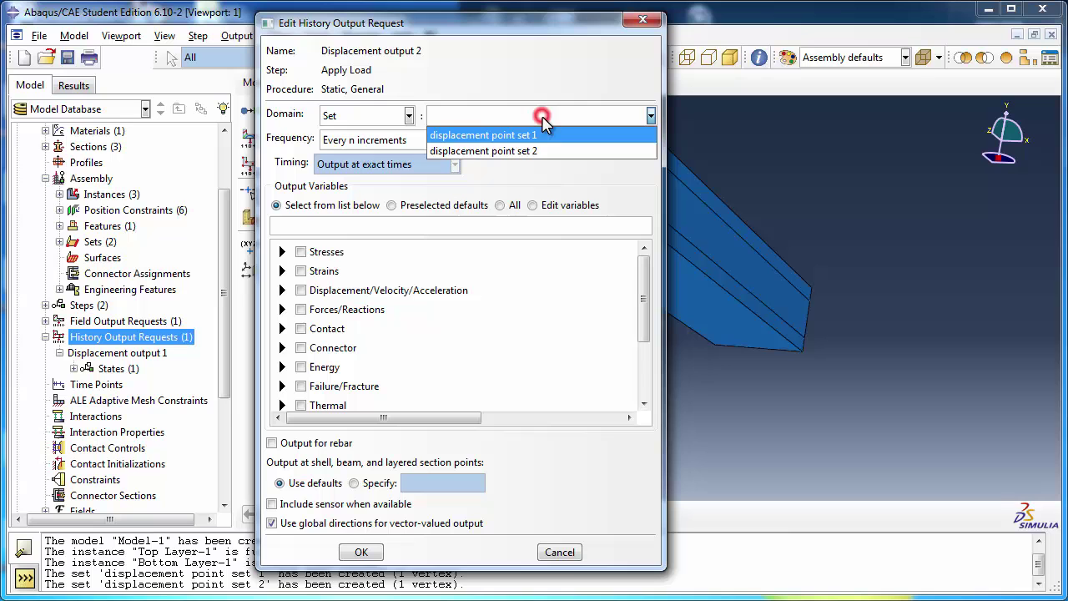
click(542, 150)
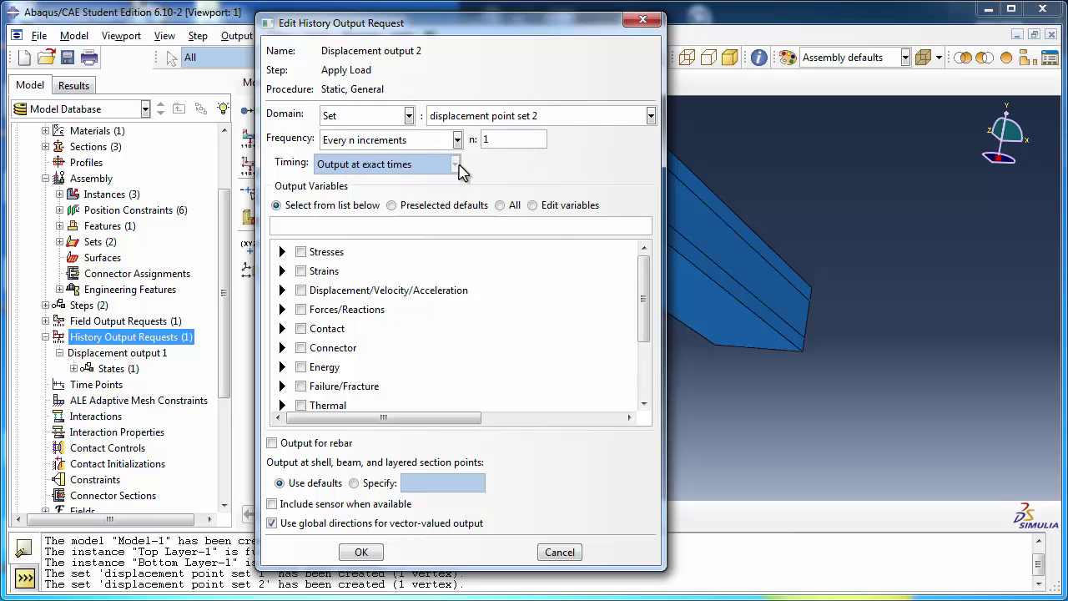
click(283, 329)
click(283, 329)
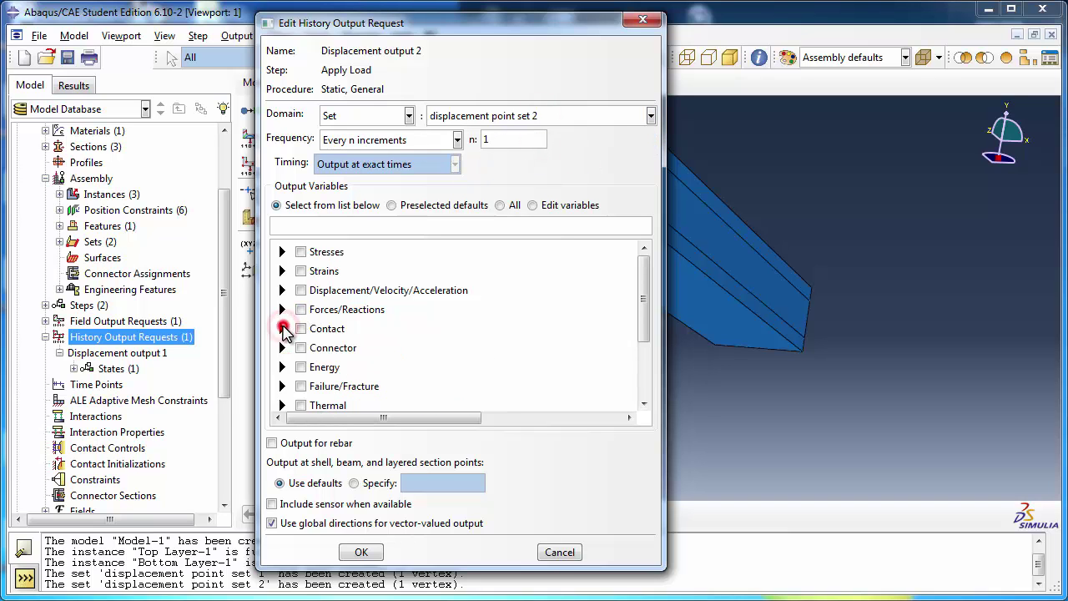
click(282, 289)
click(321, 322)
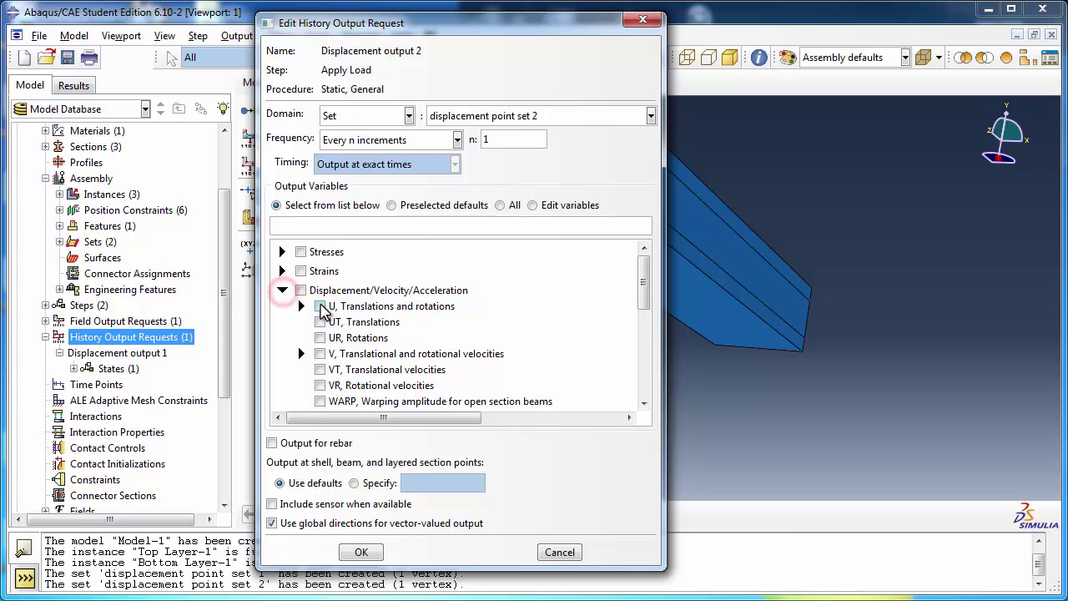
click(282, 289)
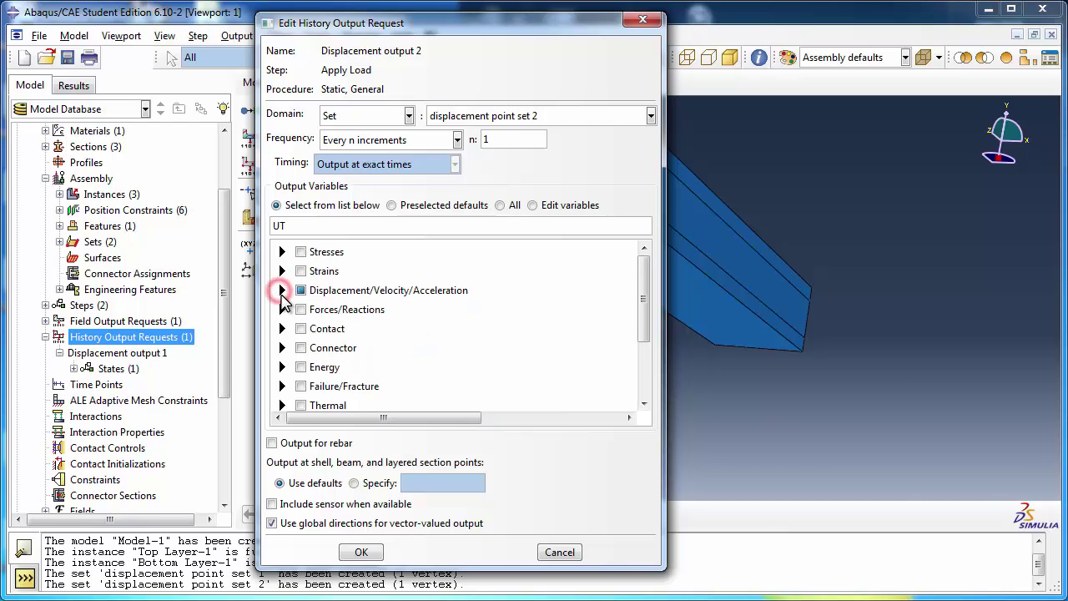
click(359, 553)
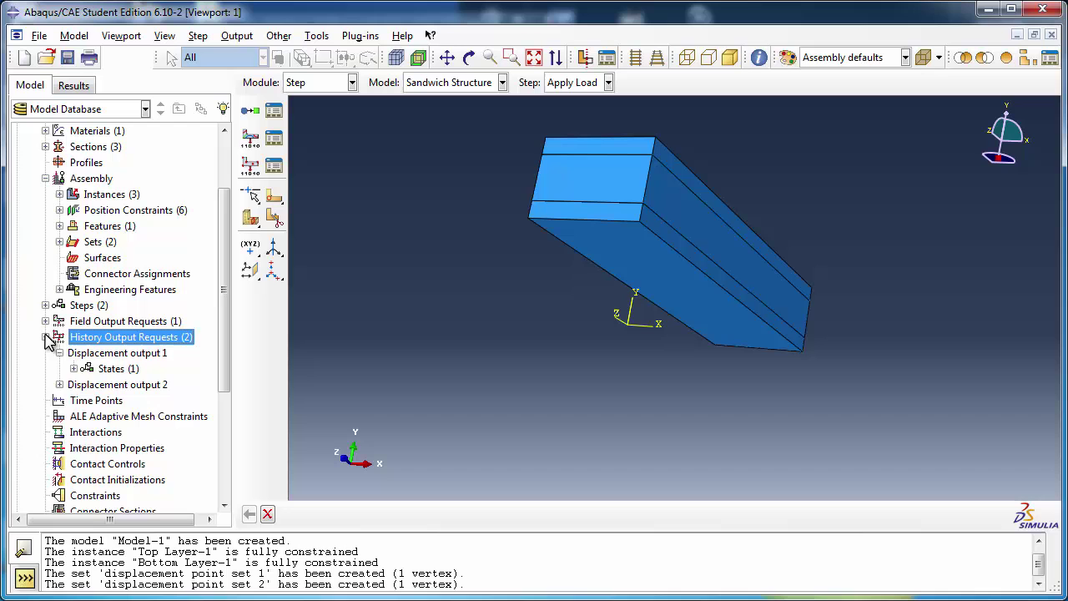
click(46, 337)
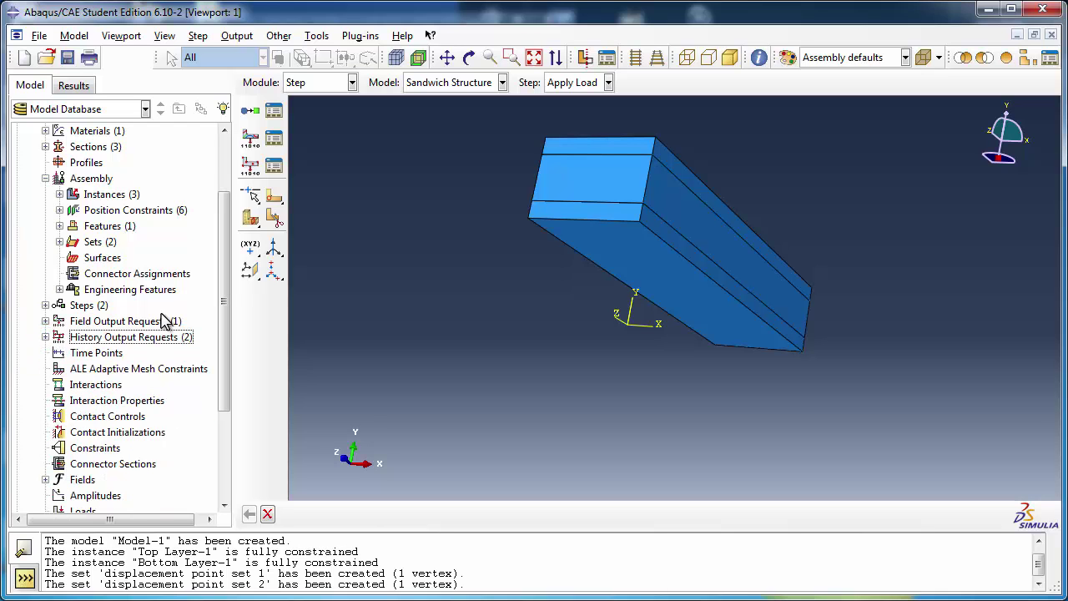
- Begin boundary condition 'Fix Top Layer End' in the Initial step
drag(222, 314, 232, 424)
double_click(79, 380)
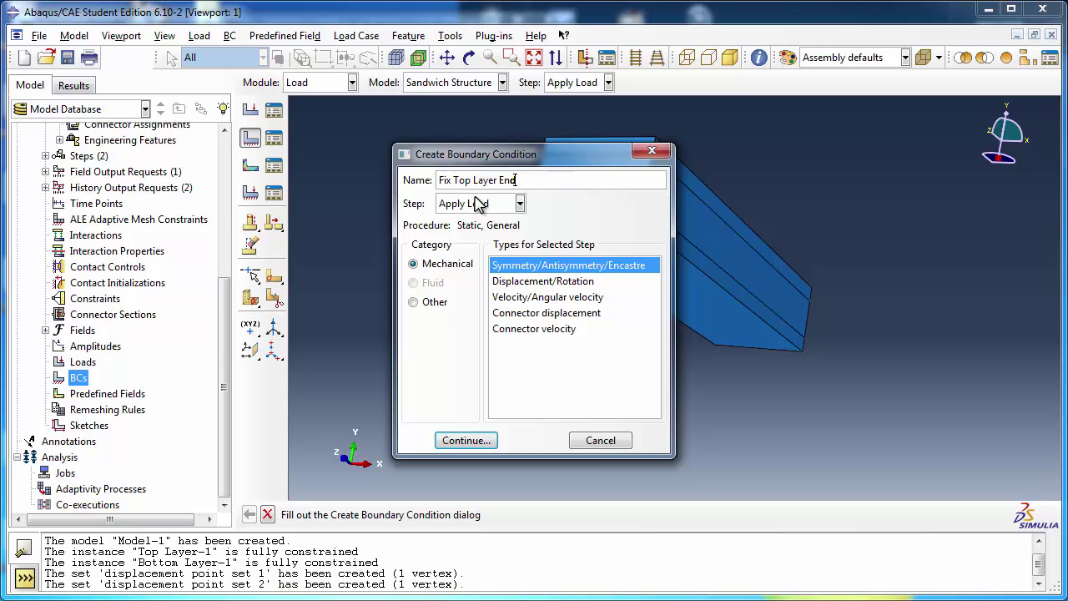
click(480, 203)
click(483, 220)
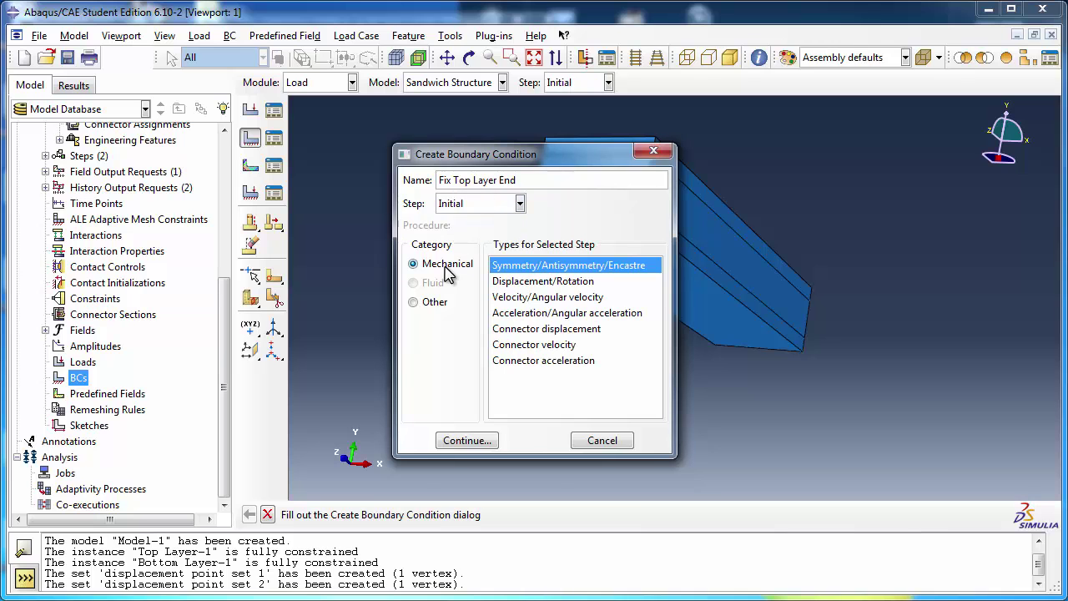
click(484, 438)
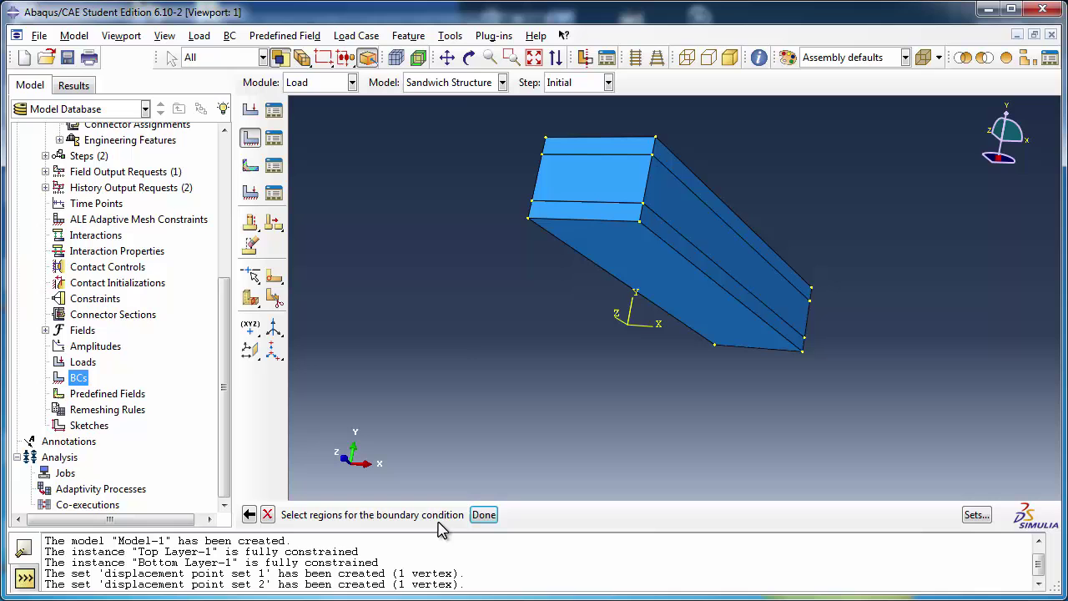
- Apply ENCASTRE to the top layer's end face
click(469, 57)
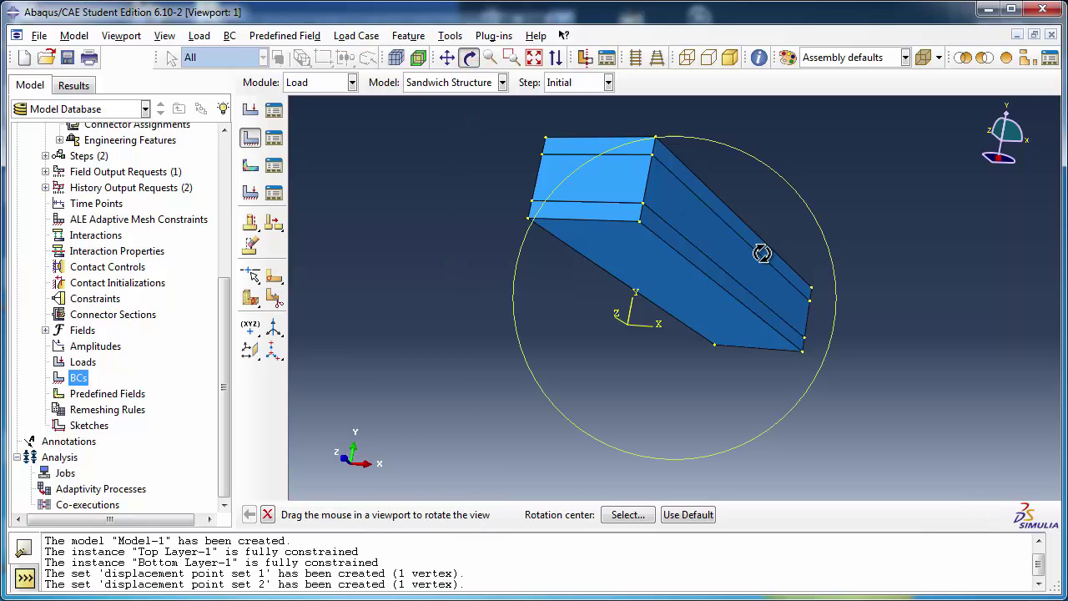
drag(763, 253, 564, 246)
click(471, 59)
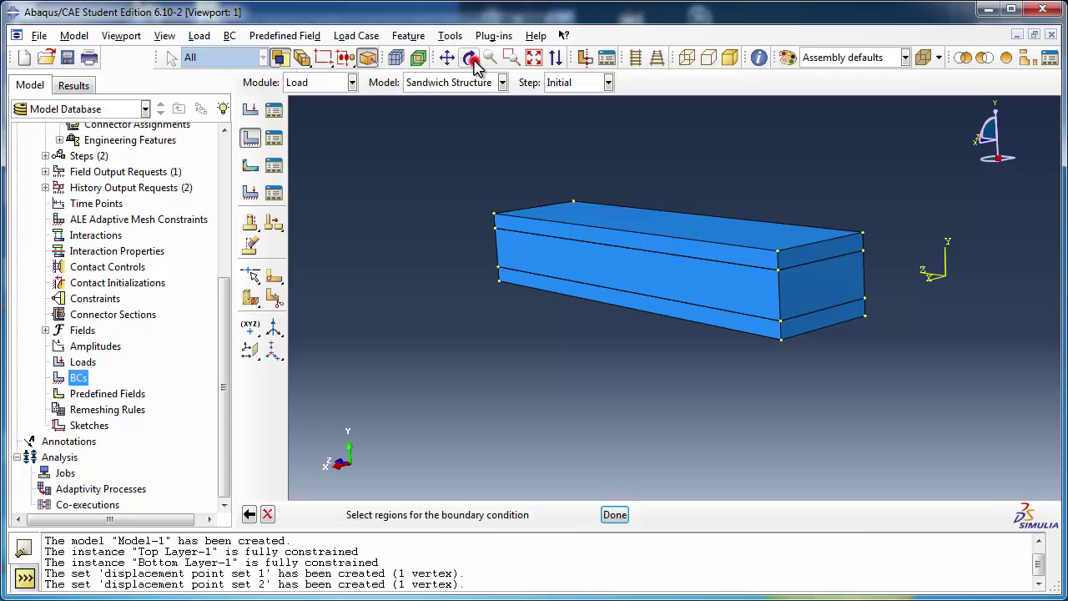
click(808, 257)
click(484, 514)
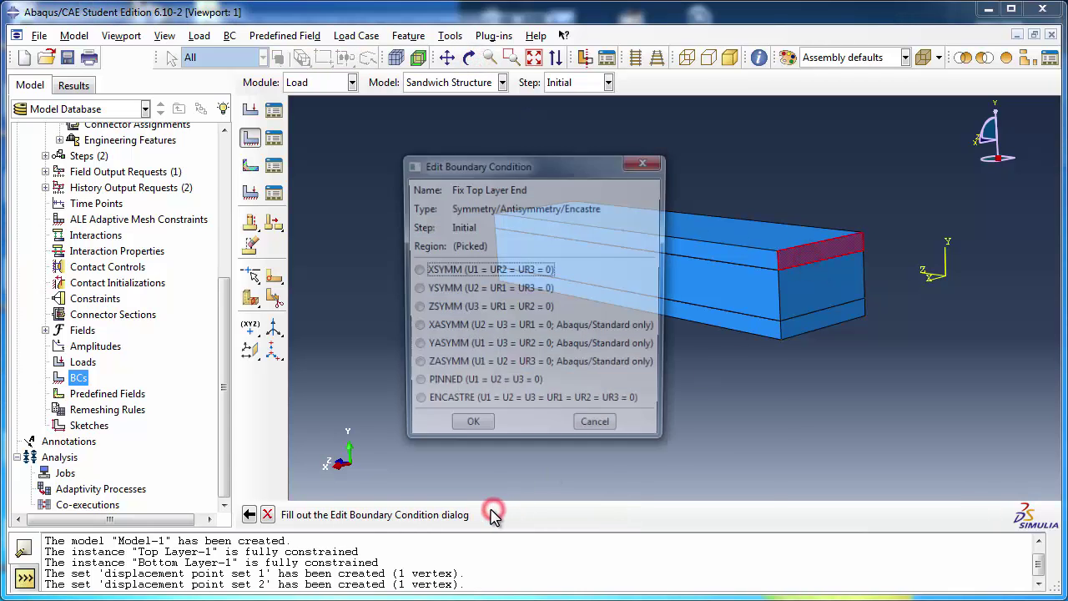
click(475, 405)
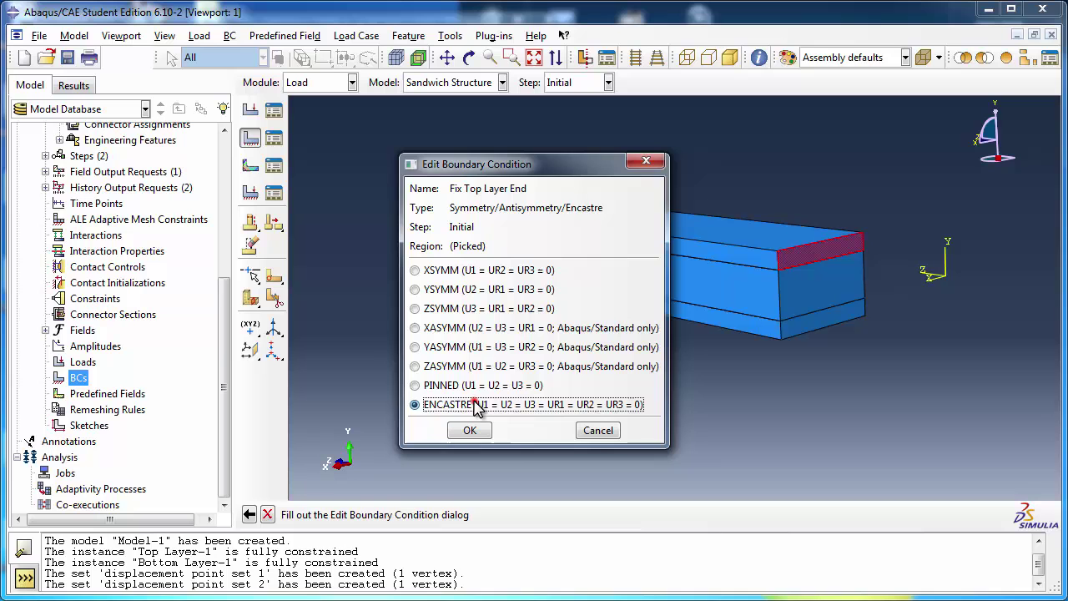
click(481, 430)
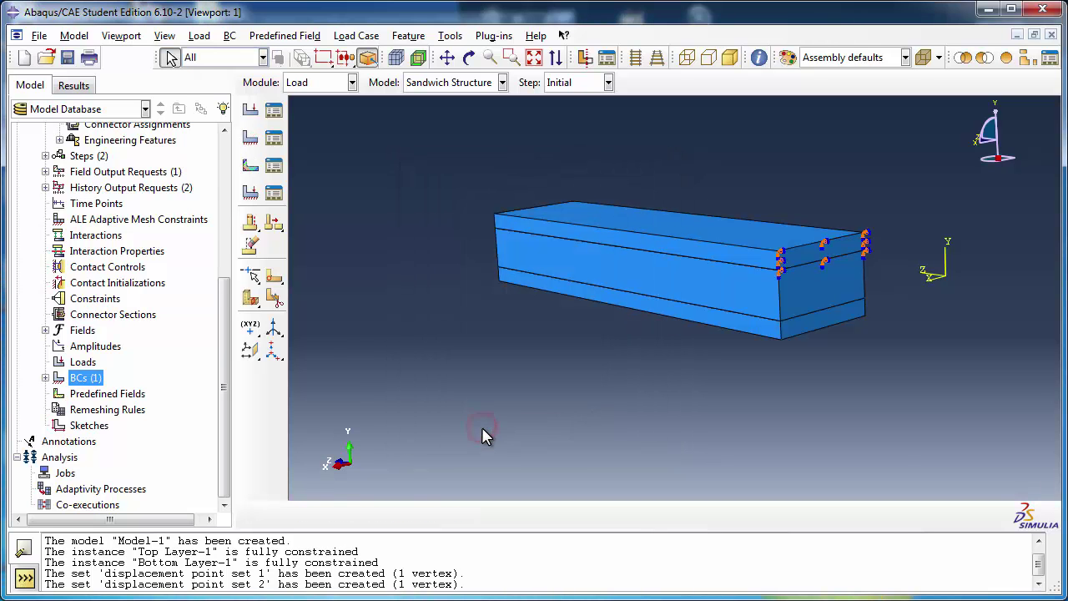
click(46, 378)
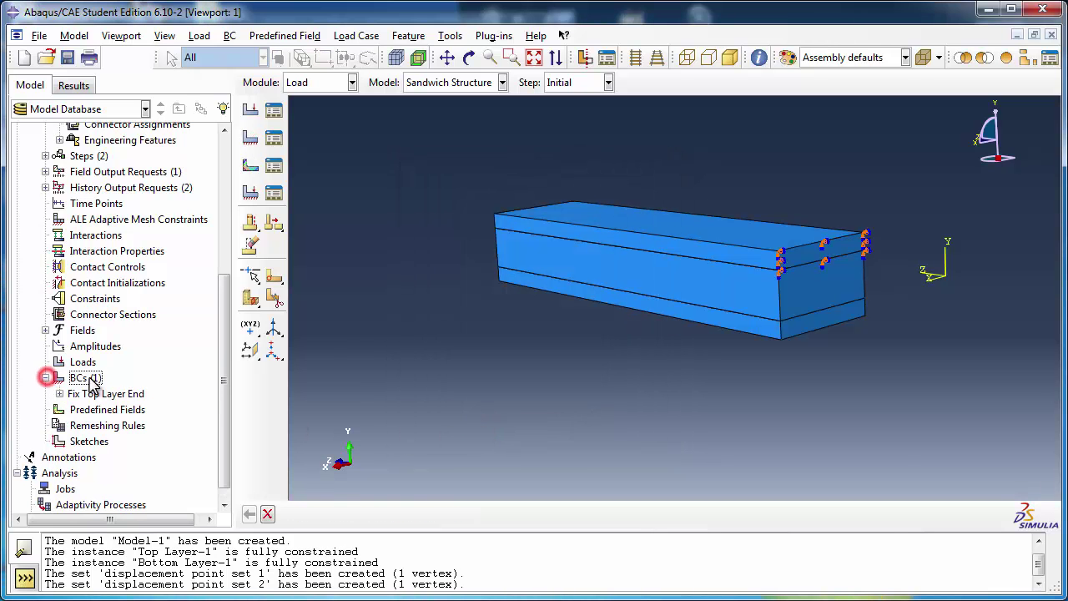
- Clamp the core layer's end face with ENCASTRE condition 'Fix Core Layer End'
double_click(83, 377)
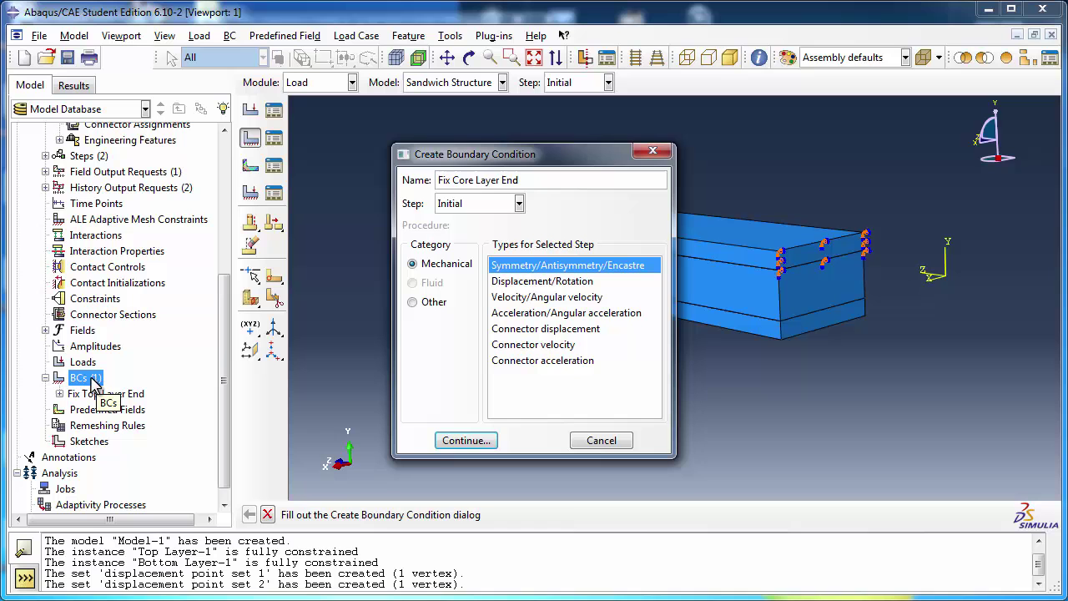
click(442, 440)
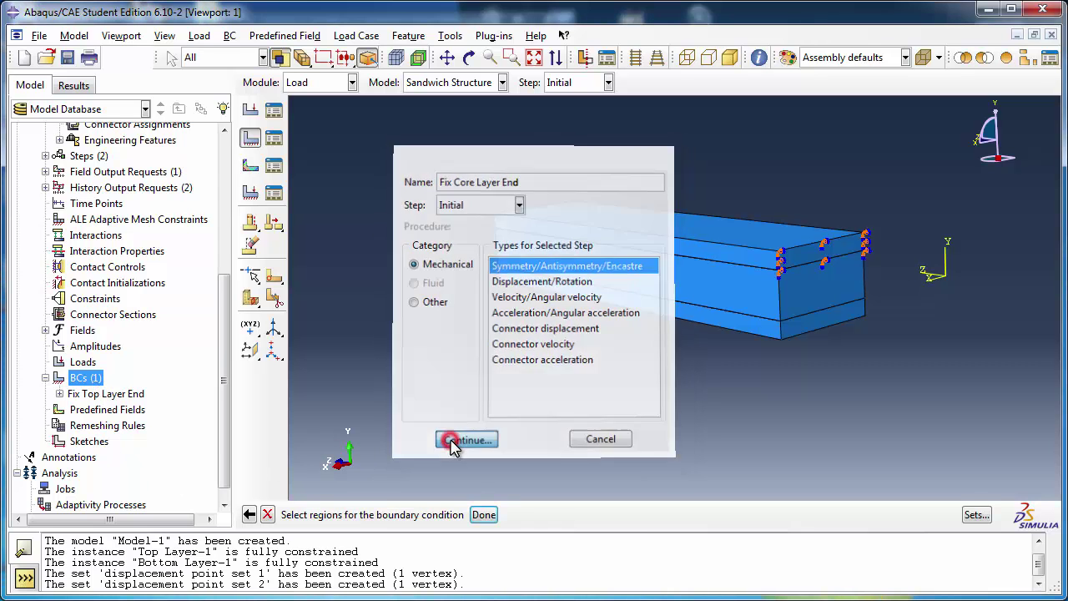
click(818, 298)
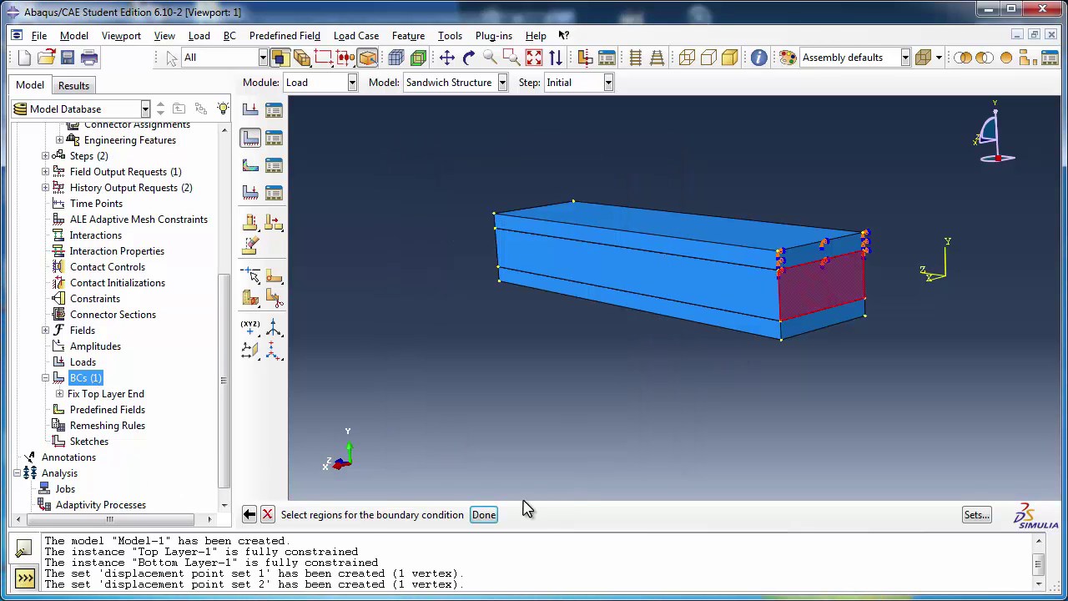
click(485, 514)
click(472, 403)
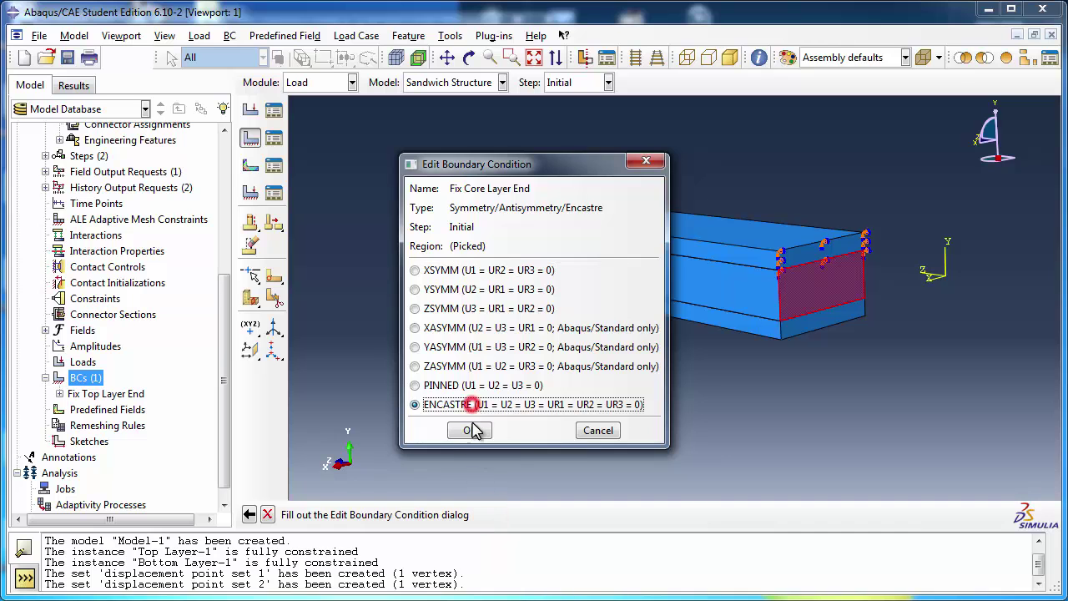
click(473, 429)
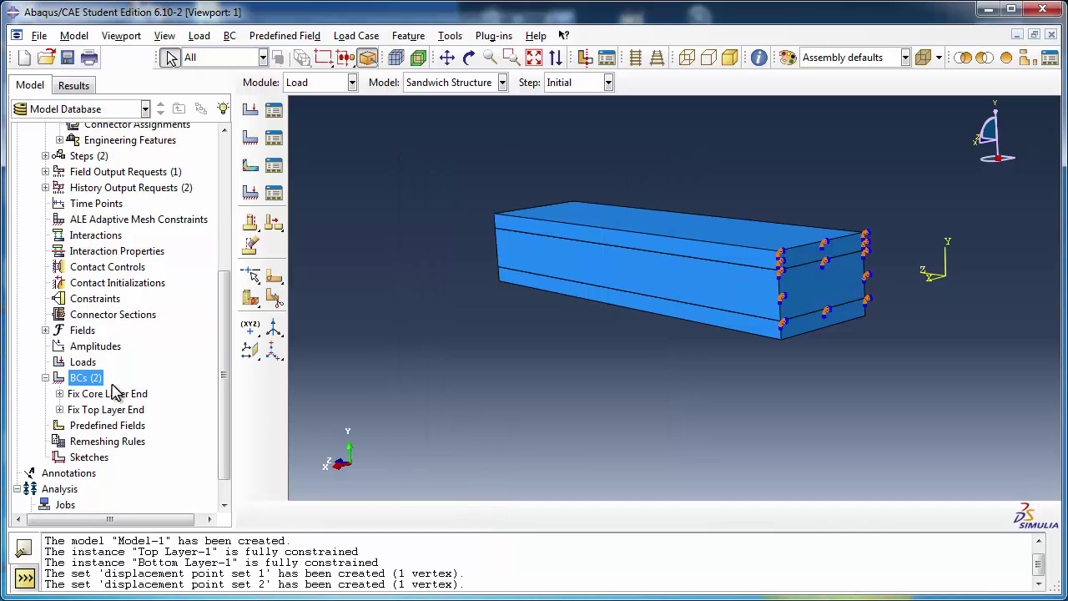
- Clamp the bottom layer's end face with ENCASTRE condition 'Fix Bottom Layer End'
double_click(86, 377)
text(Fix Bottom Layer End)
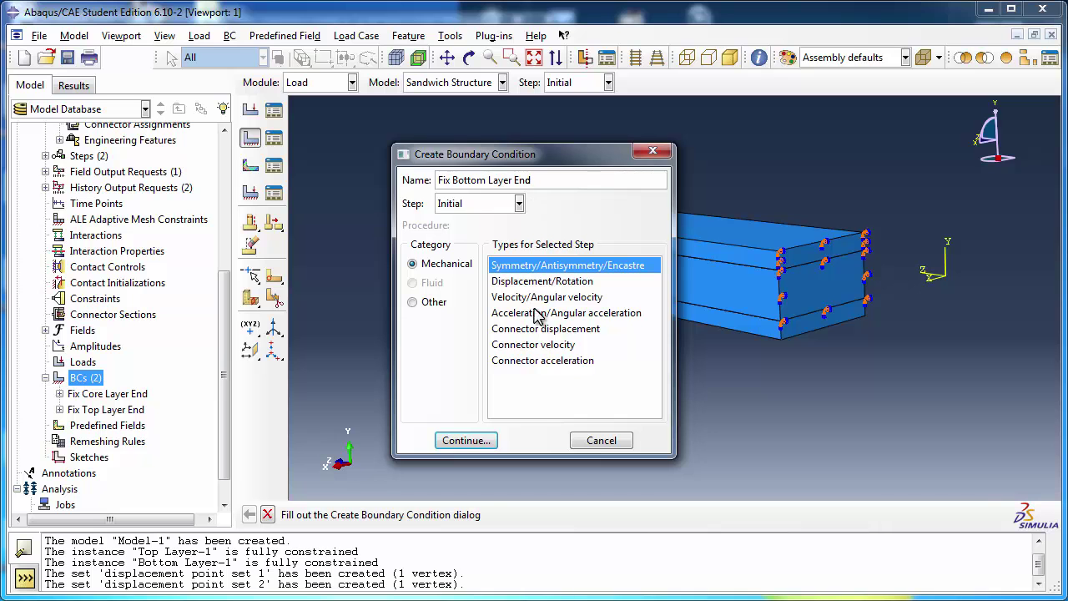
click(464, 440)
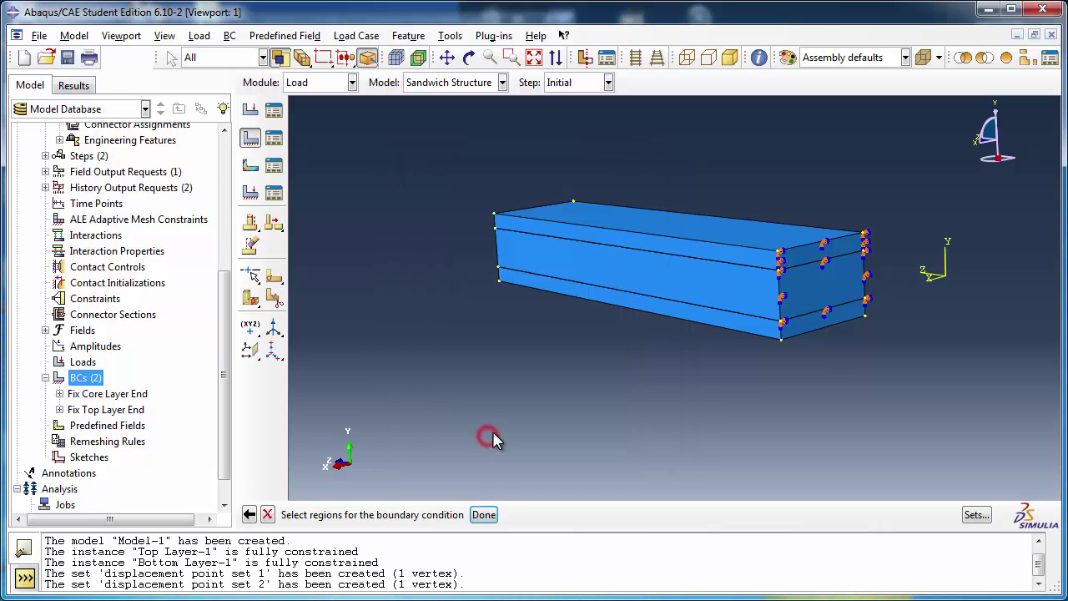
click(793, 328)
click(484, 514)
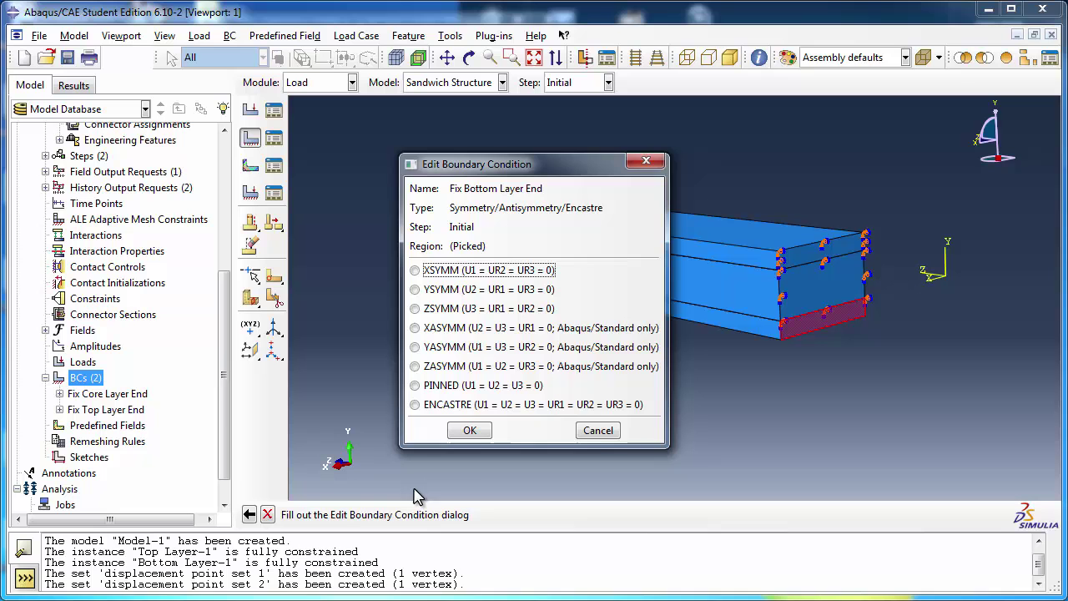
click(417, 403)
click(469, 430)
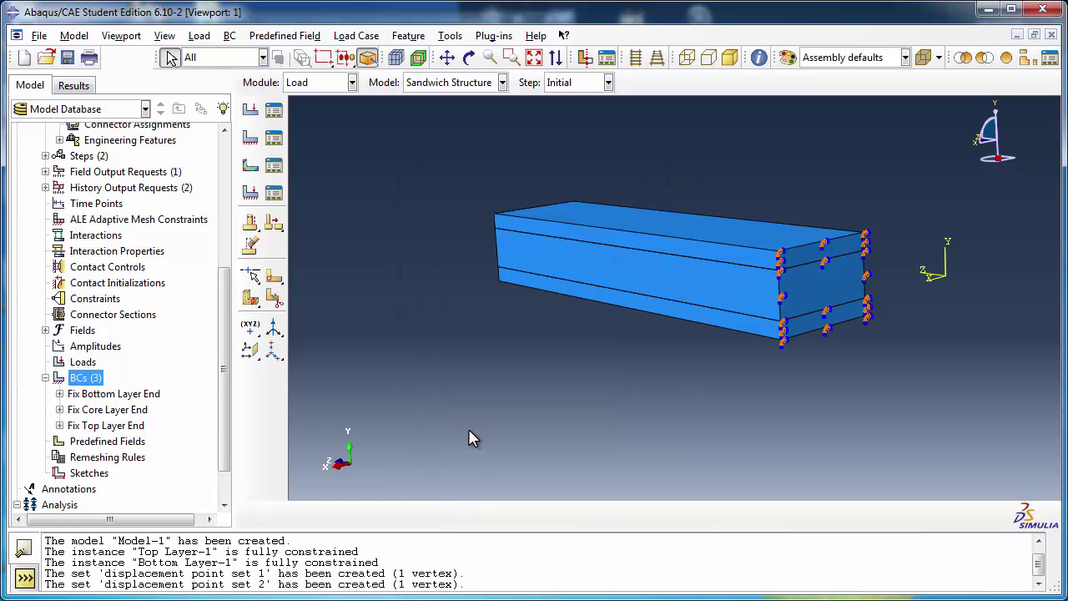
click(470, 57)
drag(596, 354, 706, 234)
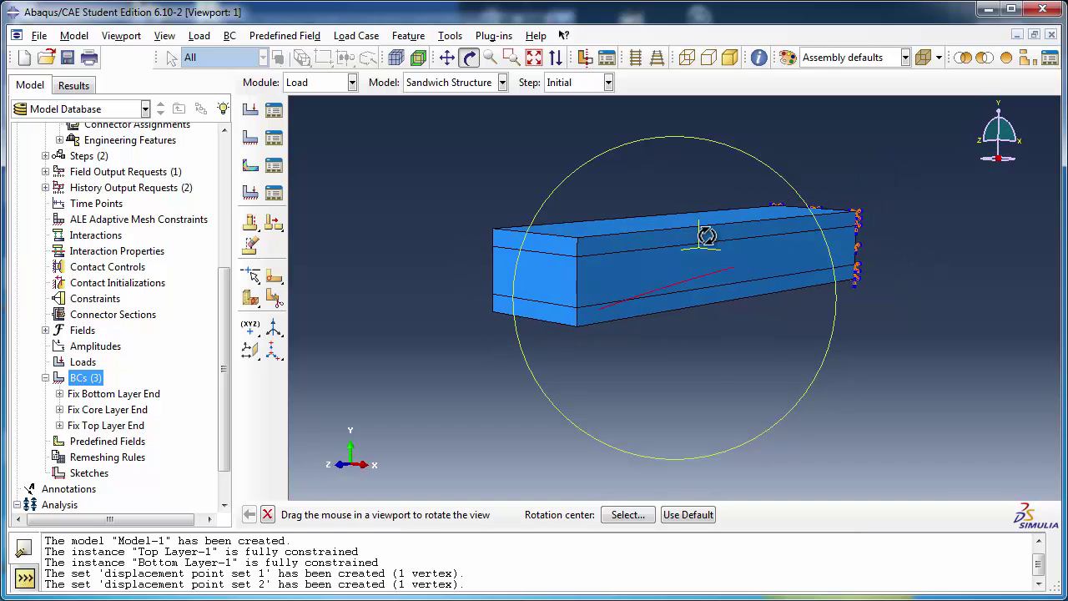
- Start a new Pressure load in the Apply Load step
click(470, 59)
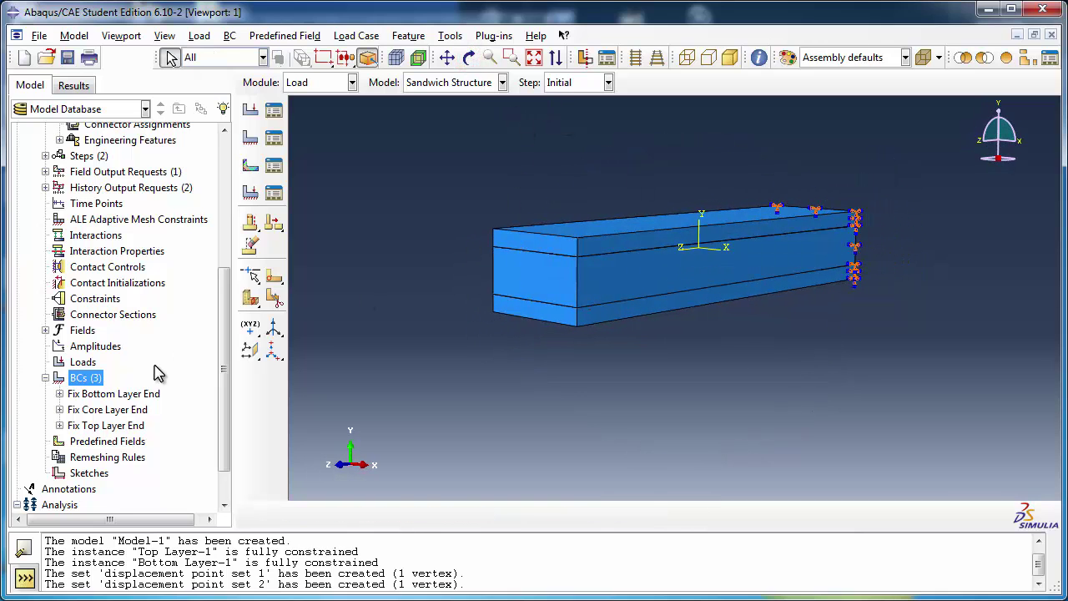
click(46, 378)
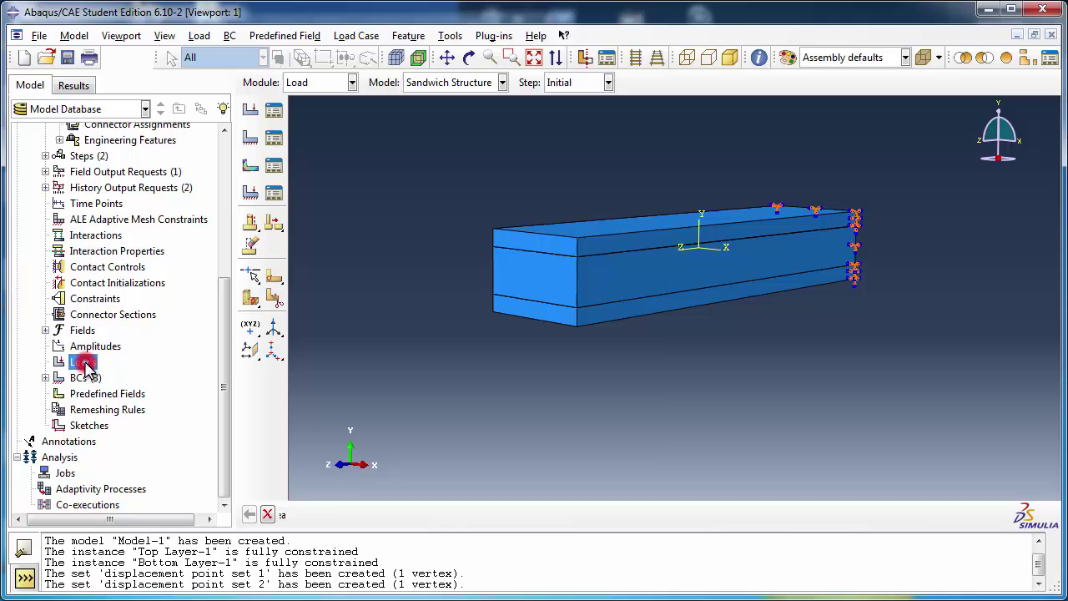
double_click(83, 362)
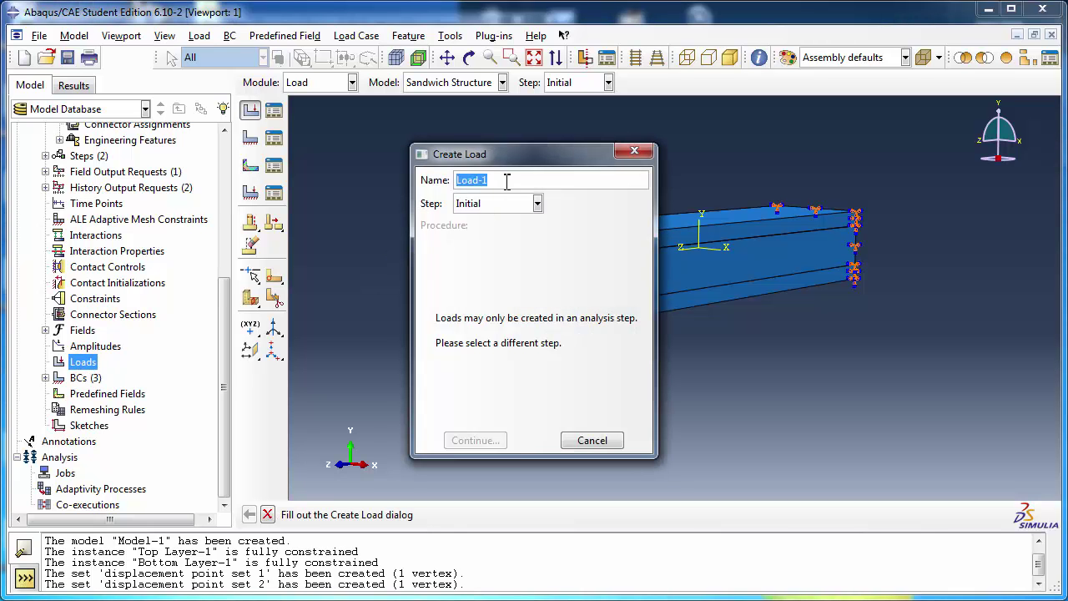
text(Uniform Applied Pressure)
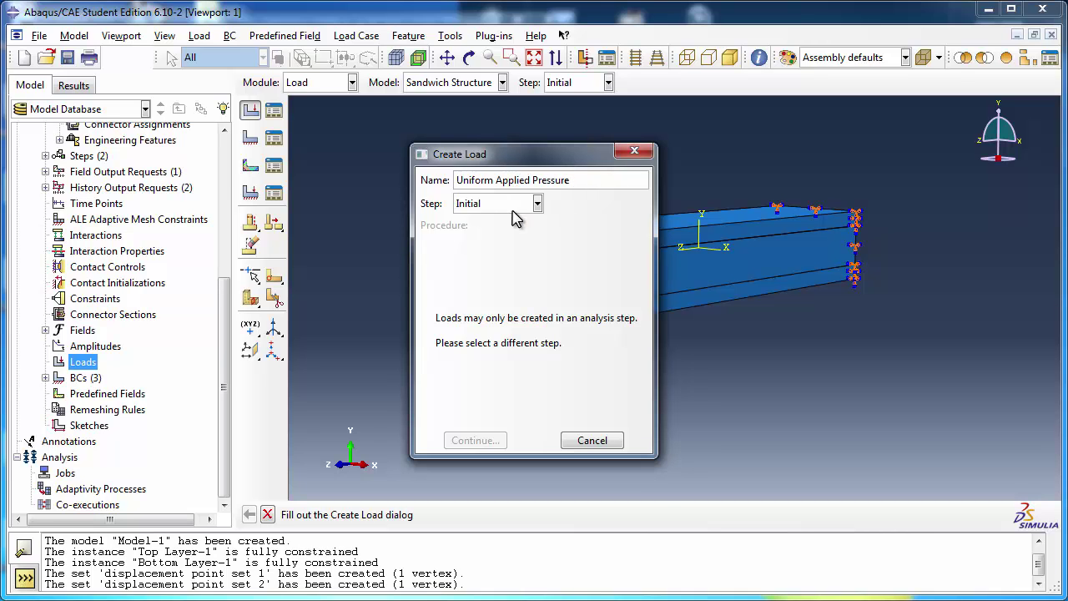
click(510, 205)
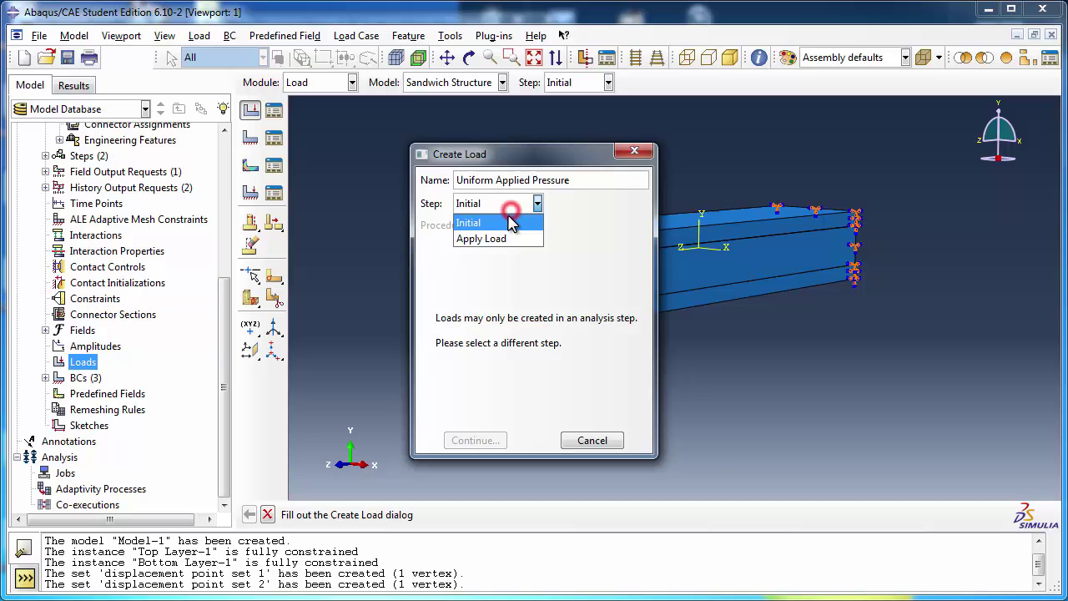
click(505, 238)
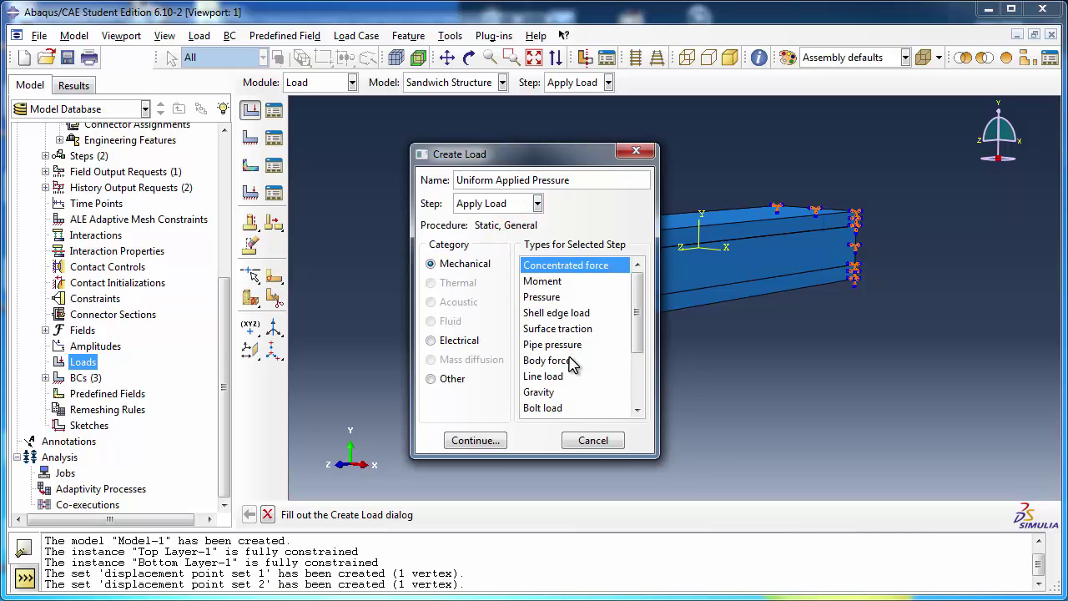
click(574, 299)
click(493, 441)
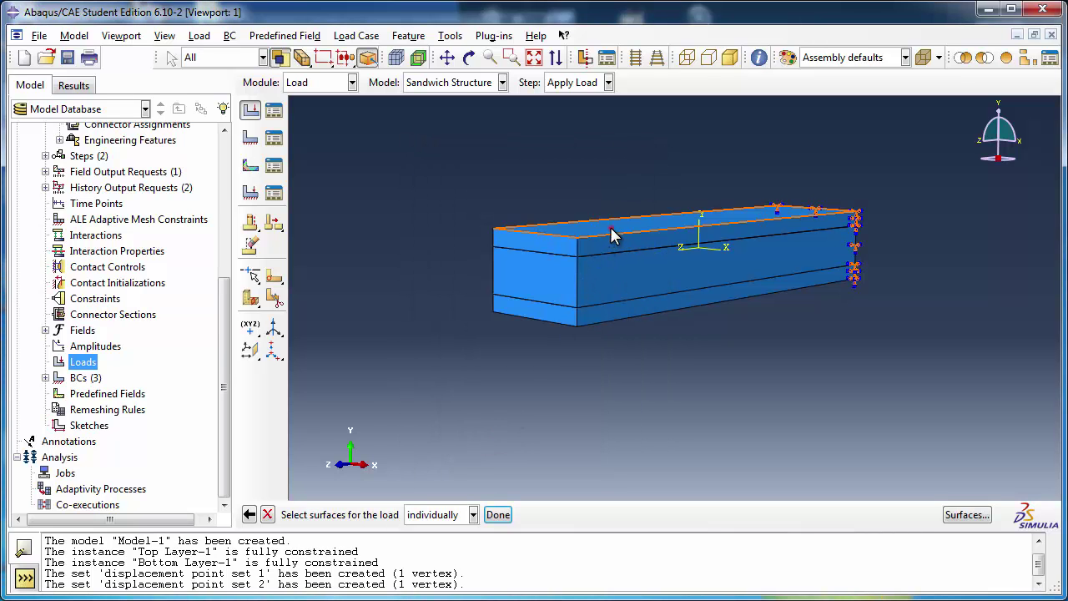
- Apply the pressure with magnitude 10 to the beam's top face
click(610, 228)
click(496, 514)
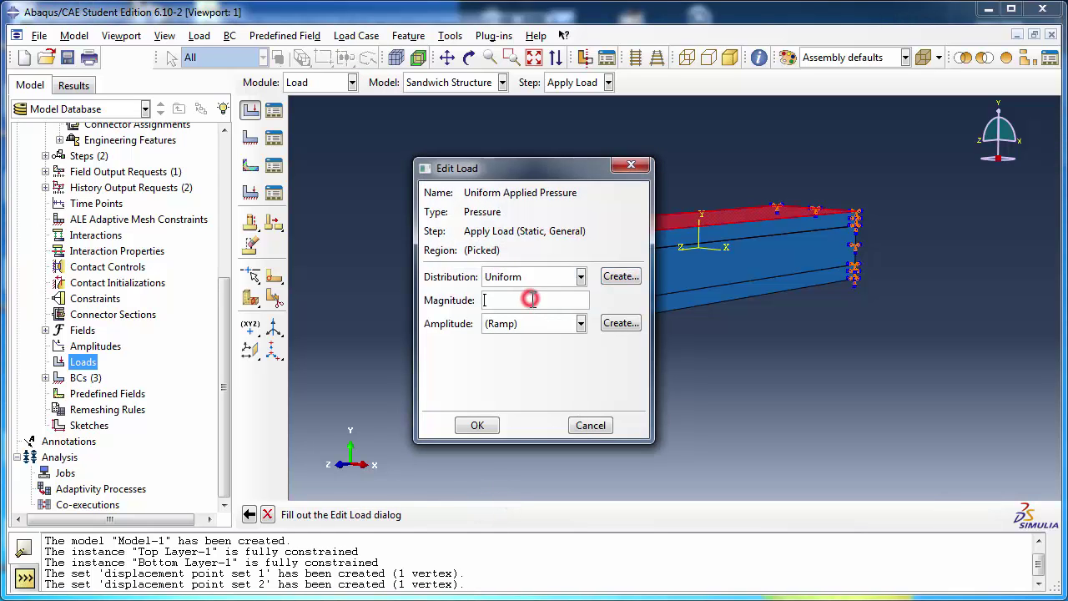
text(10)
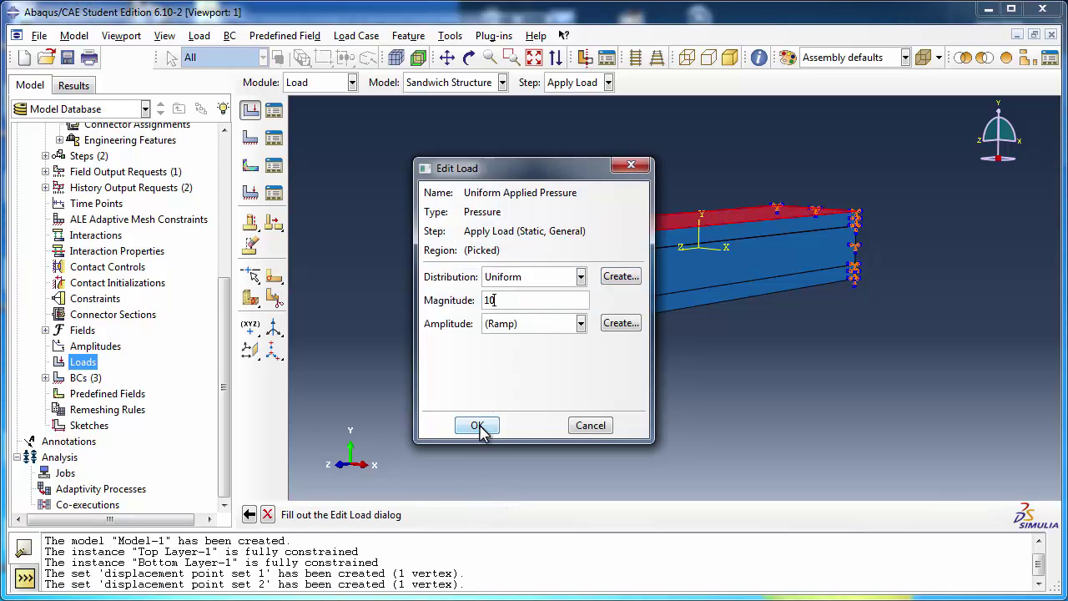
click(477, 425)
click(469, 57)
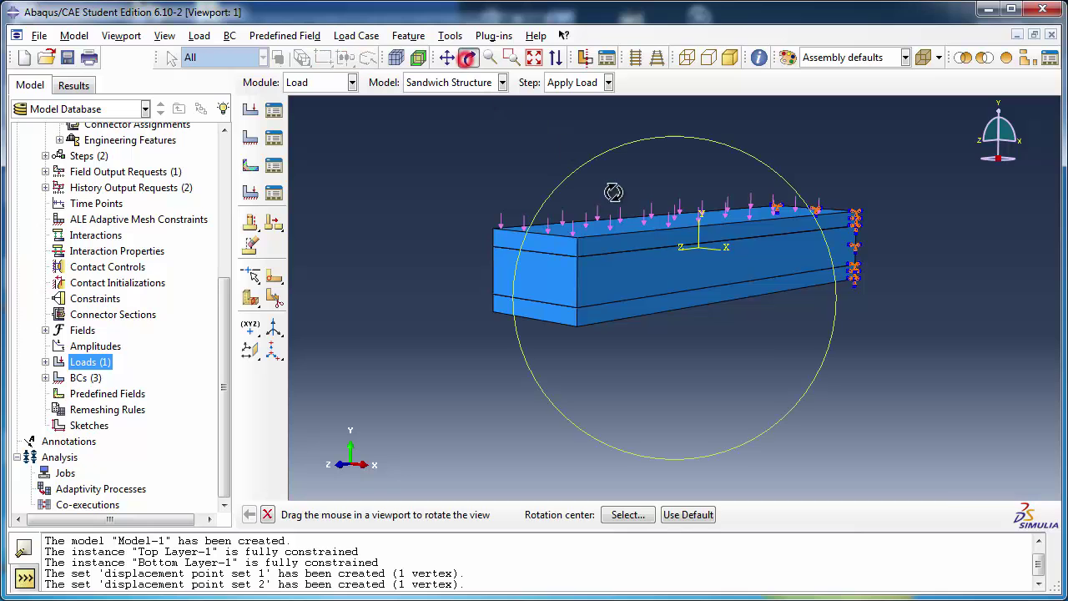
drag(680, 250, 620, 273)
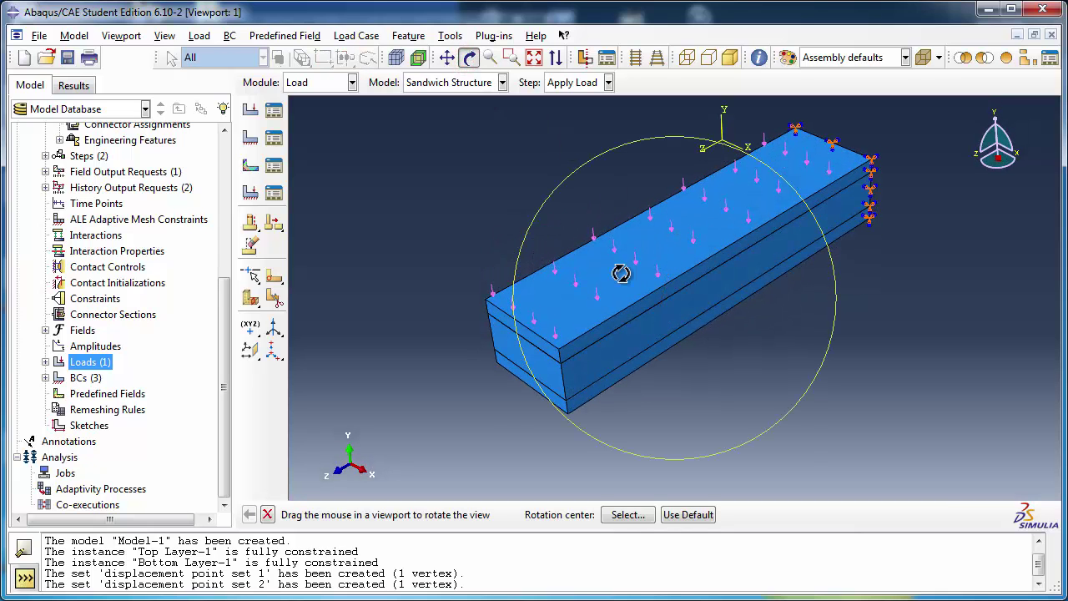
click(469, 56)
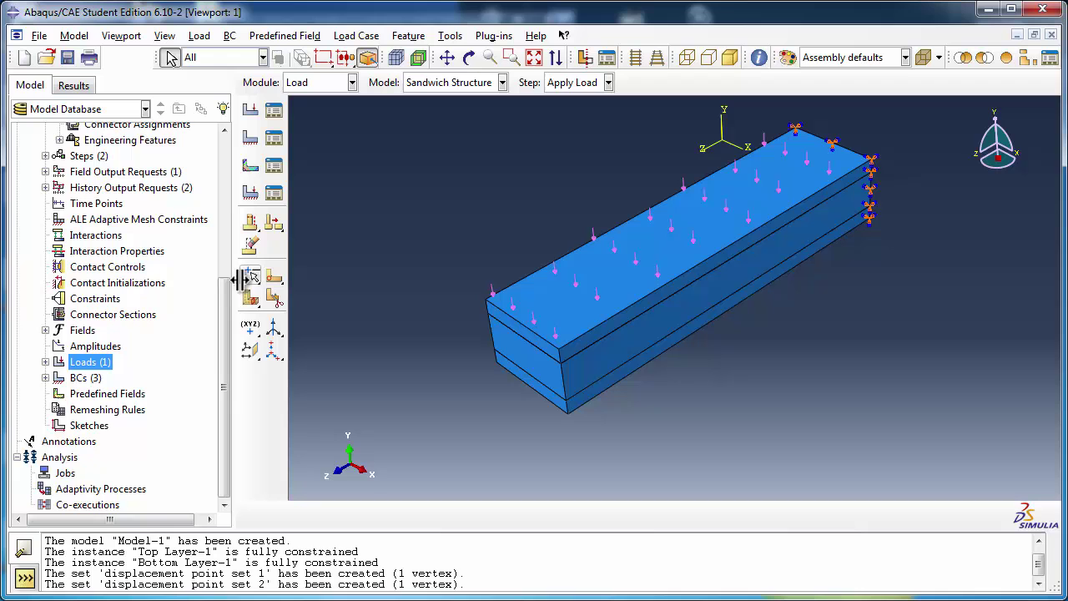
drag(227, 312, 238, 220)
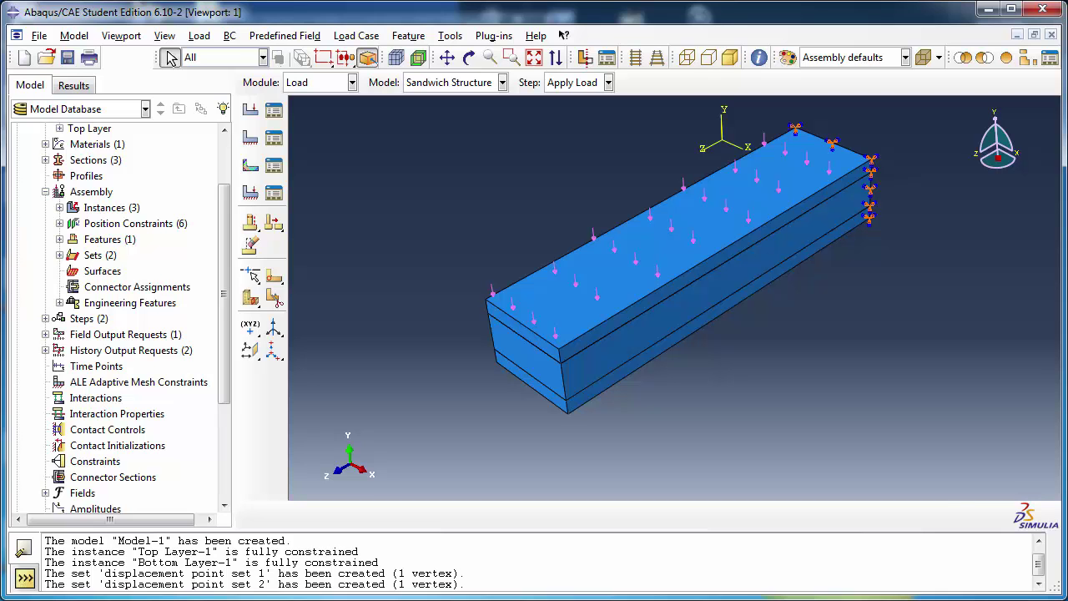
- Start a new assembly surface named 'Top Layer Bottom Surf'
click(88, 192)
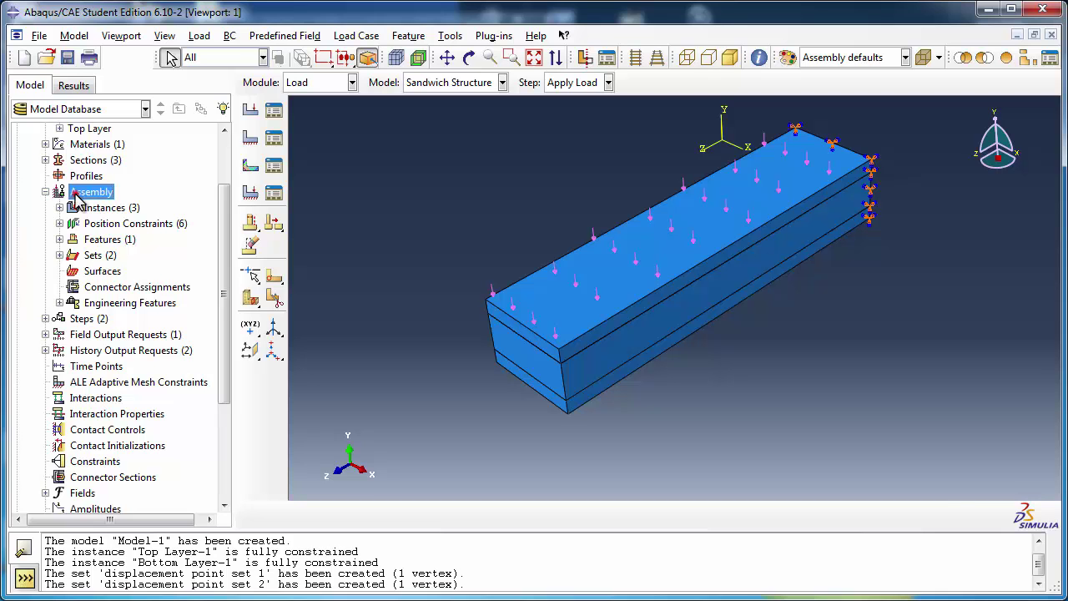
click(45, 192)
click(45, 192)
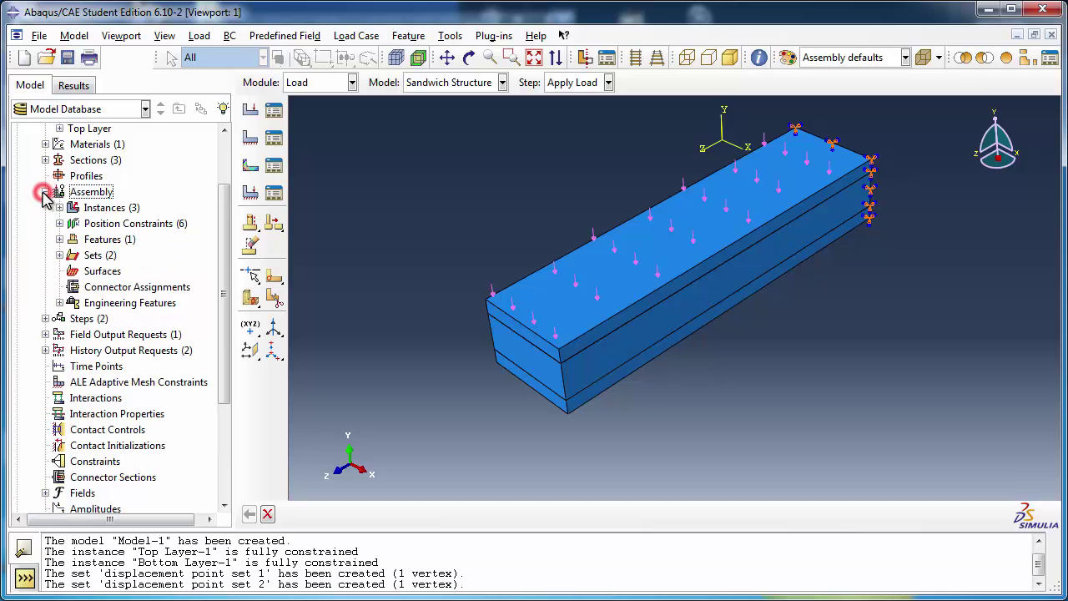
double_click(107, 271)
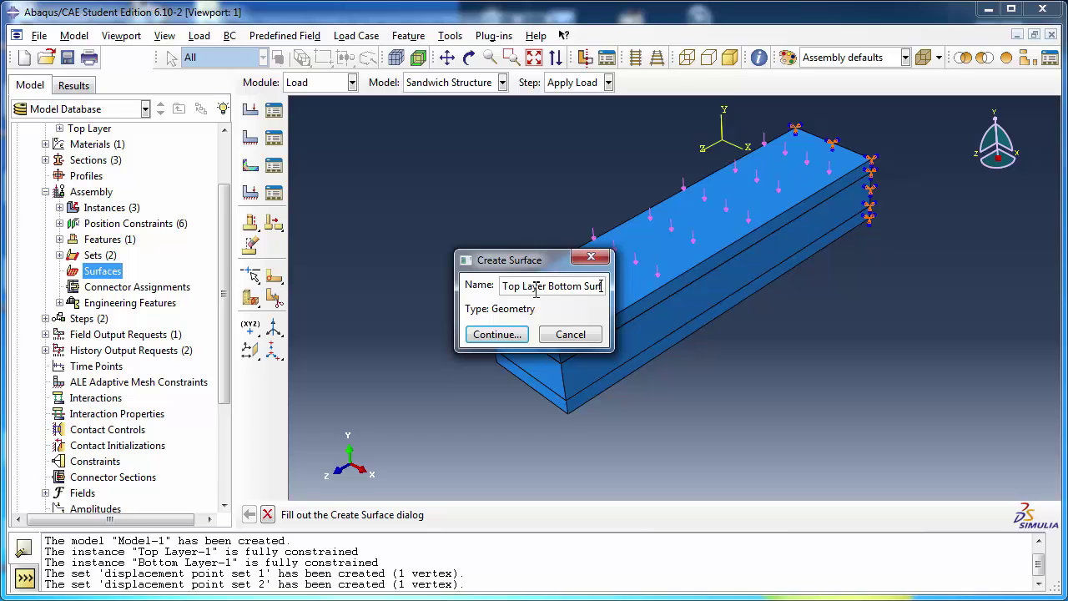
click(505, 335)
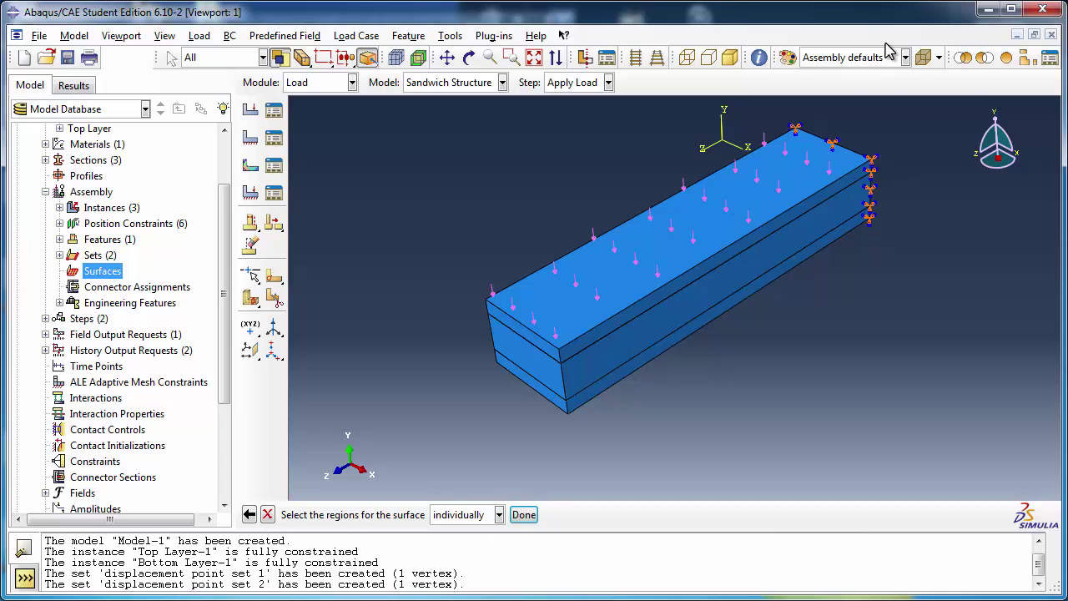
- Isolate the top layer and pick its underside face for the surface
click(469, 57)
drag(596, 284, 617, 154)
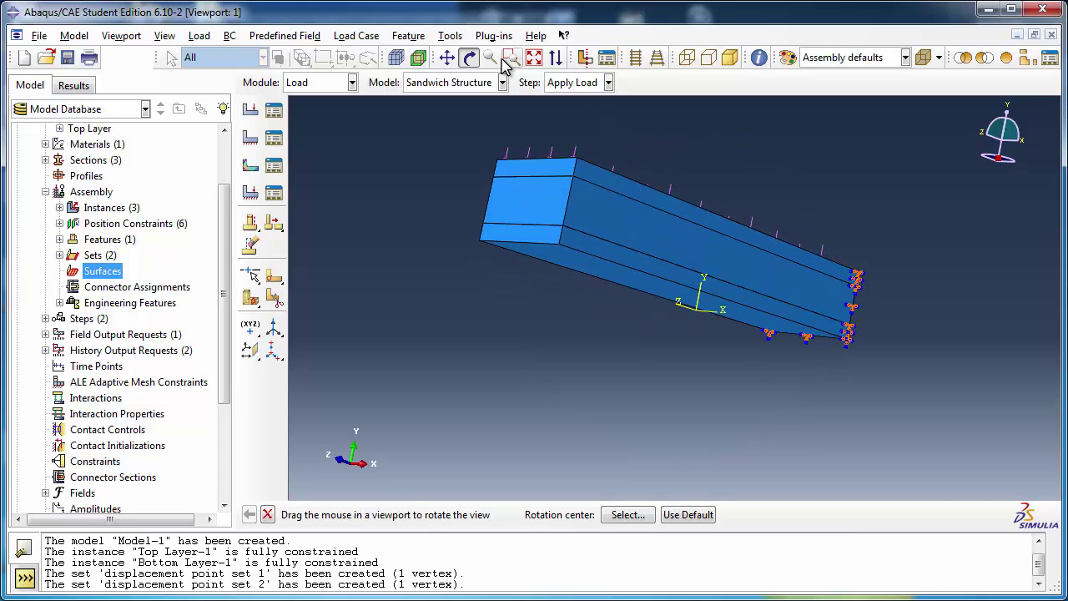
click(469, 56)
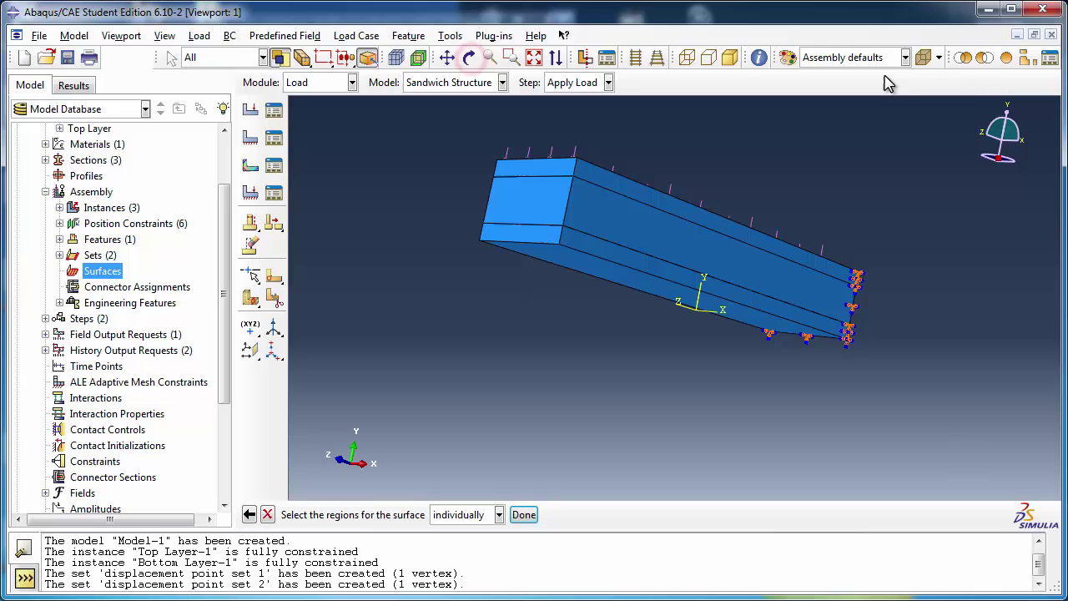
click(964, 57)
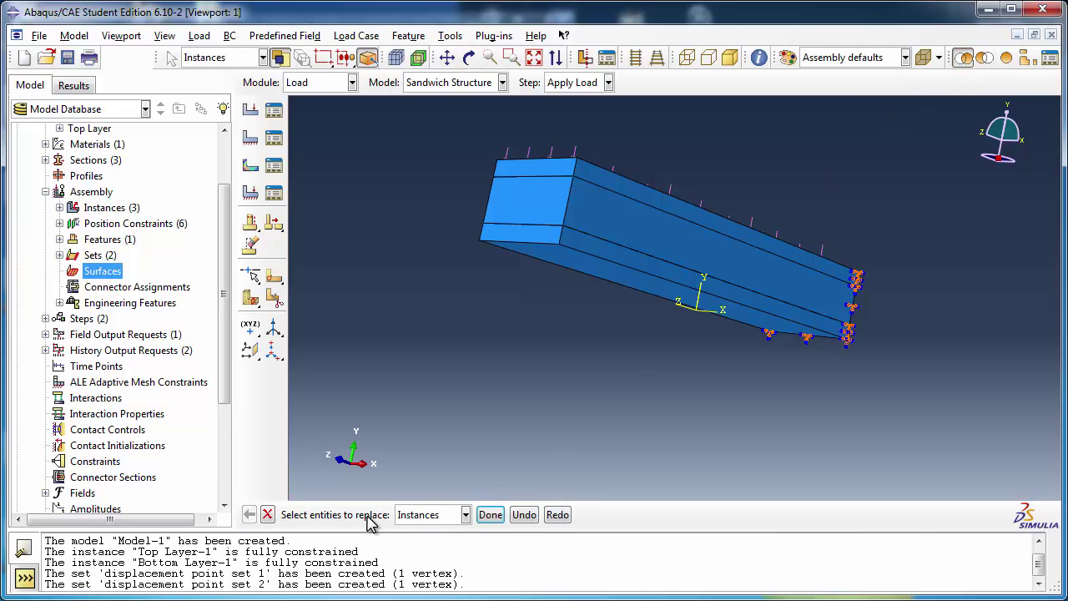
click(687, 214)
click(491, 515)
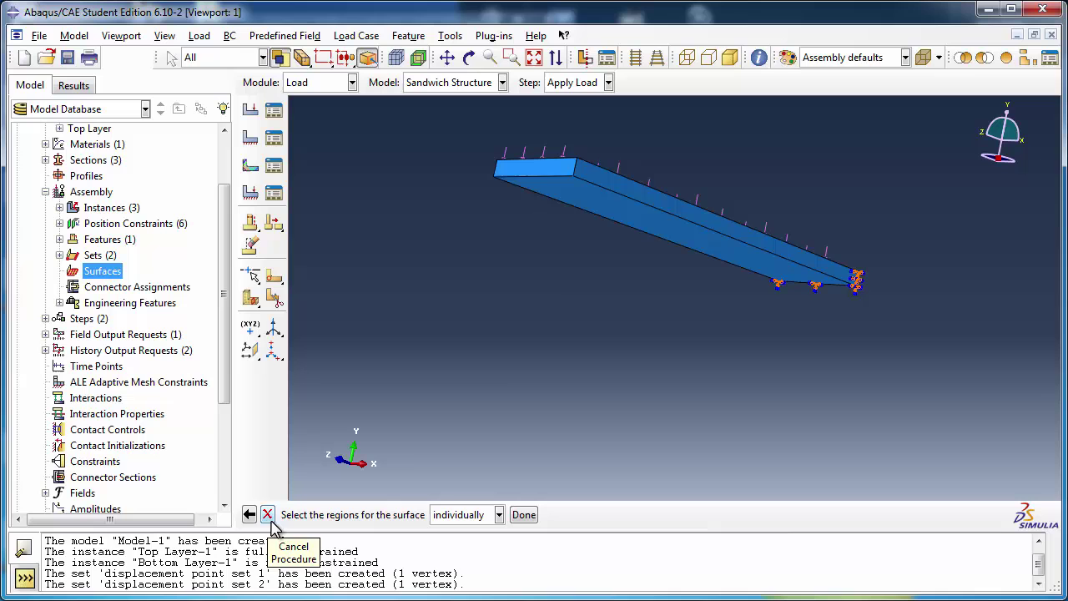
click(636, 228)
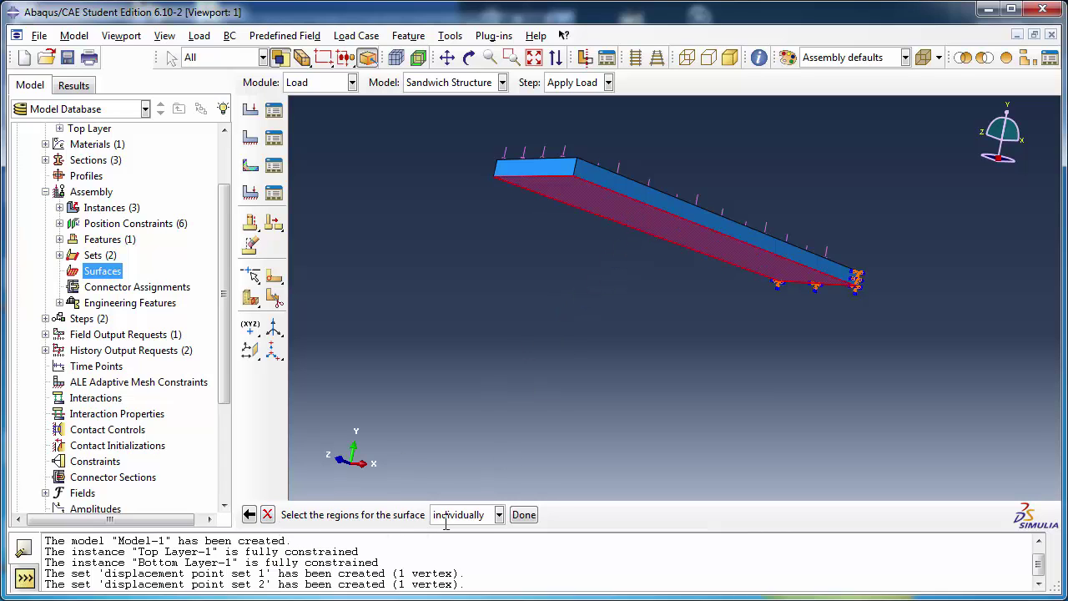
click(524, 514)
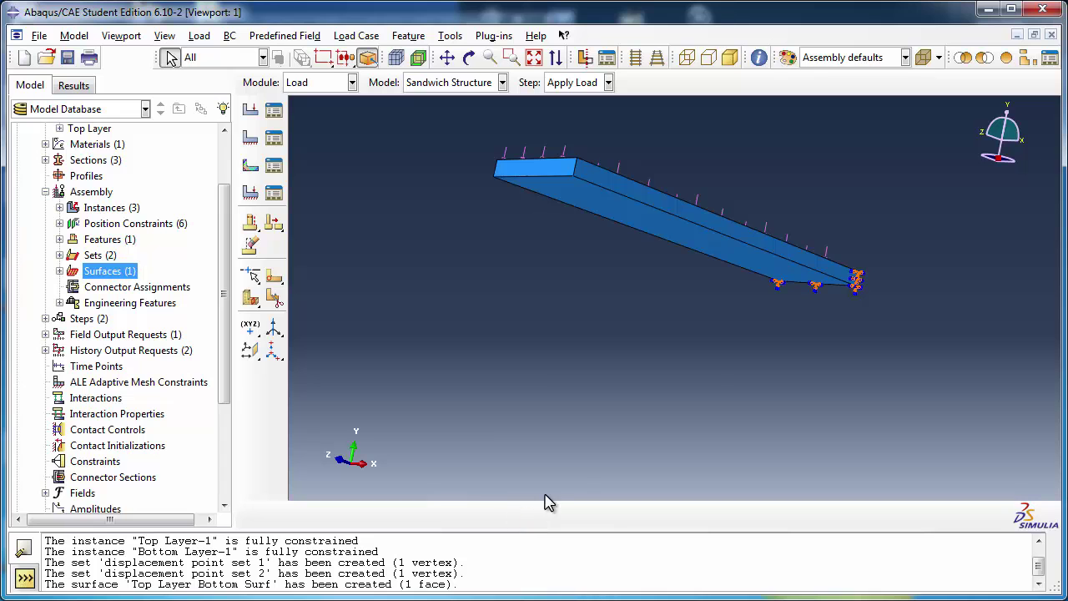
- Show all three layers again and preview Top Layer Bottom Surf
click(1007, 64)
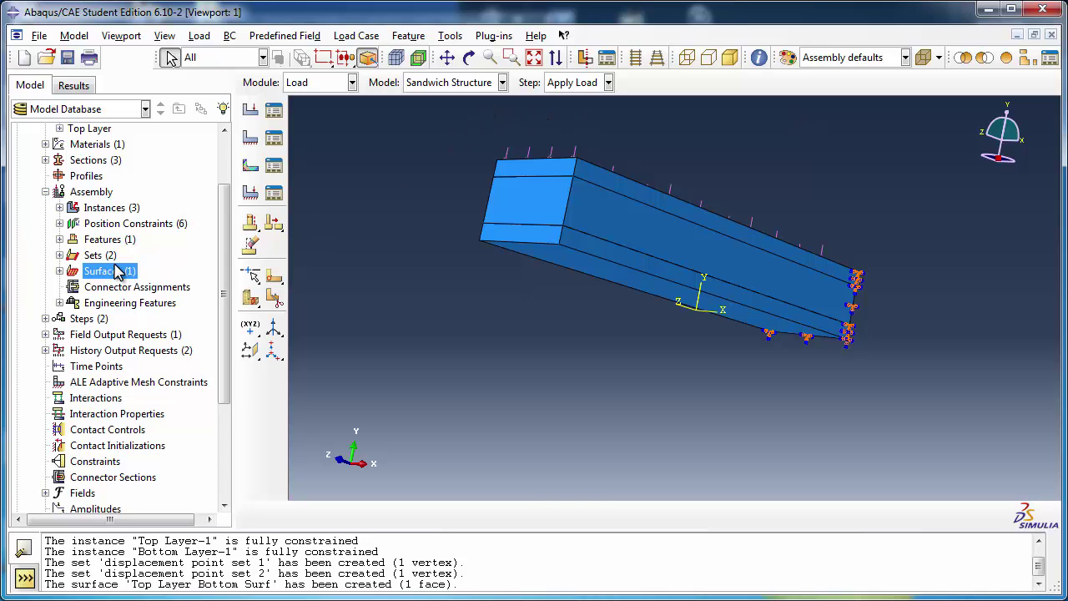
click(59, 270)
click(114, 287)
click(110, 271)
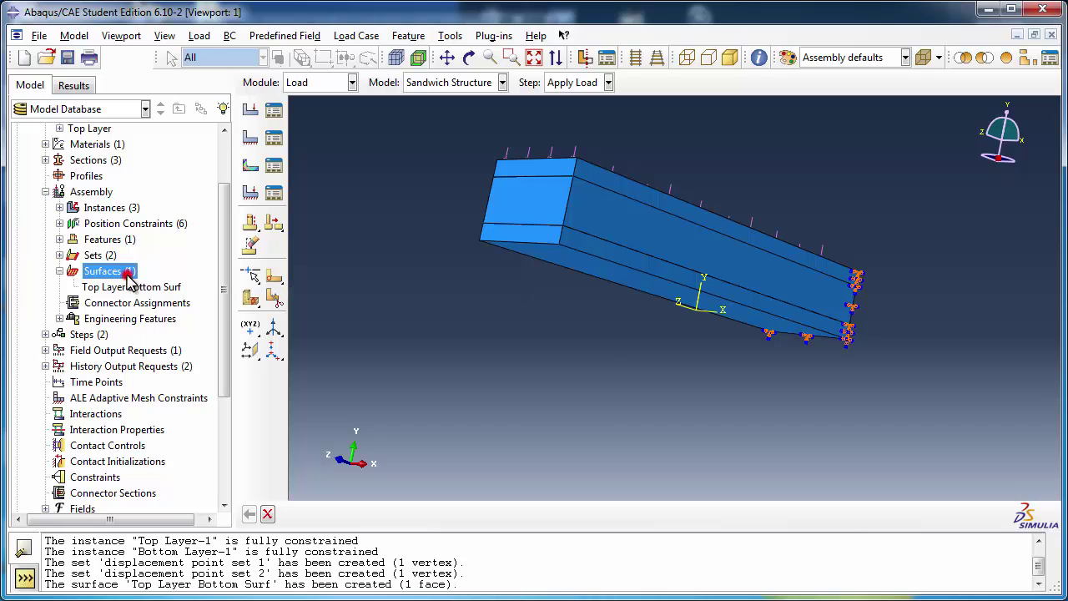
- Start surface 'Bottom Layer Top Surf' and display only the bottom layer
double_click(125, 272)
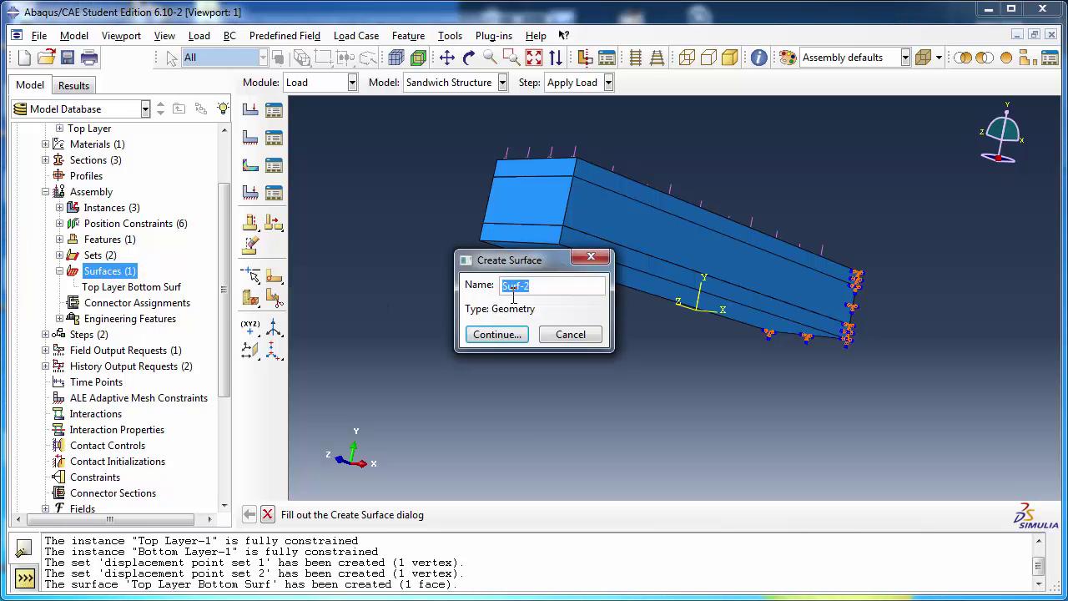
text(Bottom Layer Top)
click(506, 334)
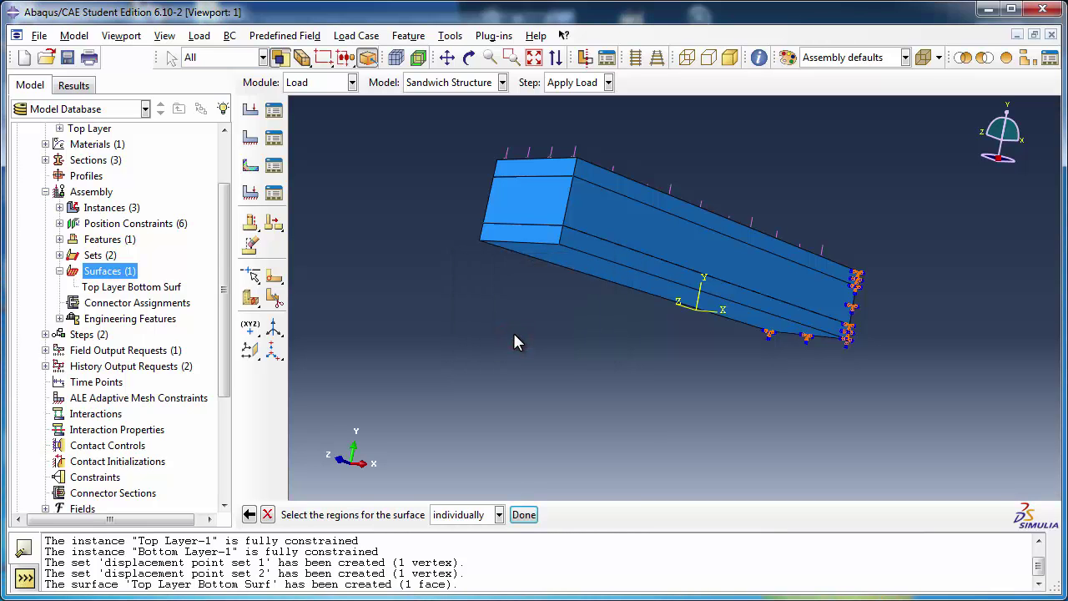
click(964, 59)
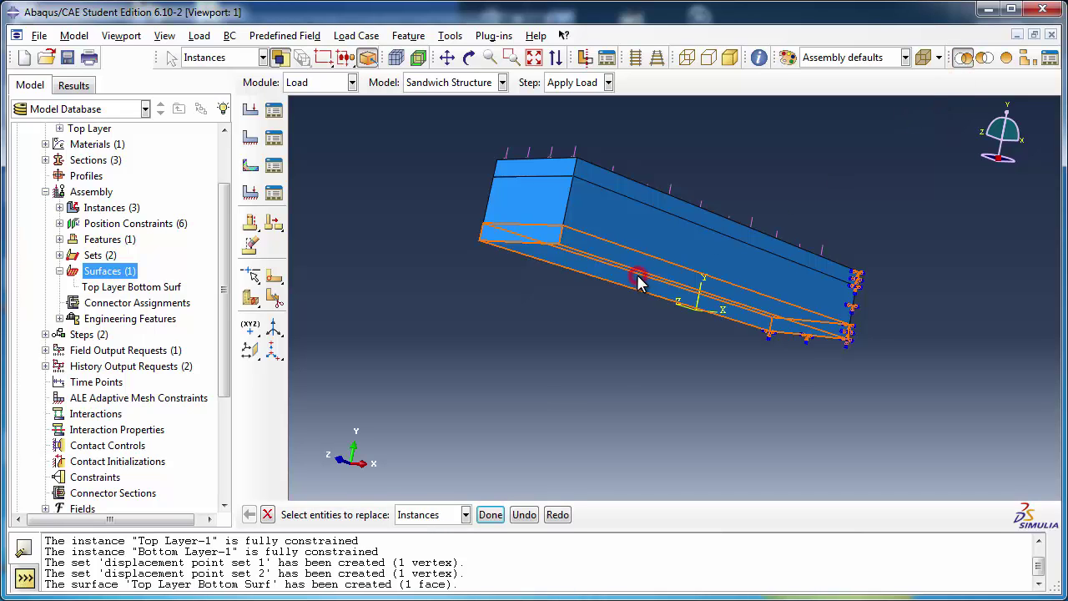
click(705, 261)
click(490, 515)
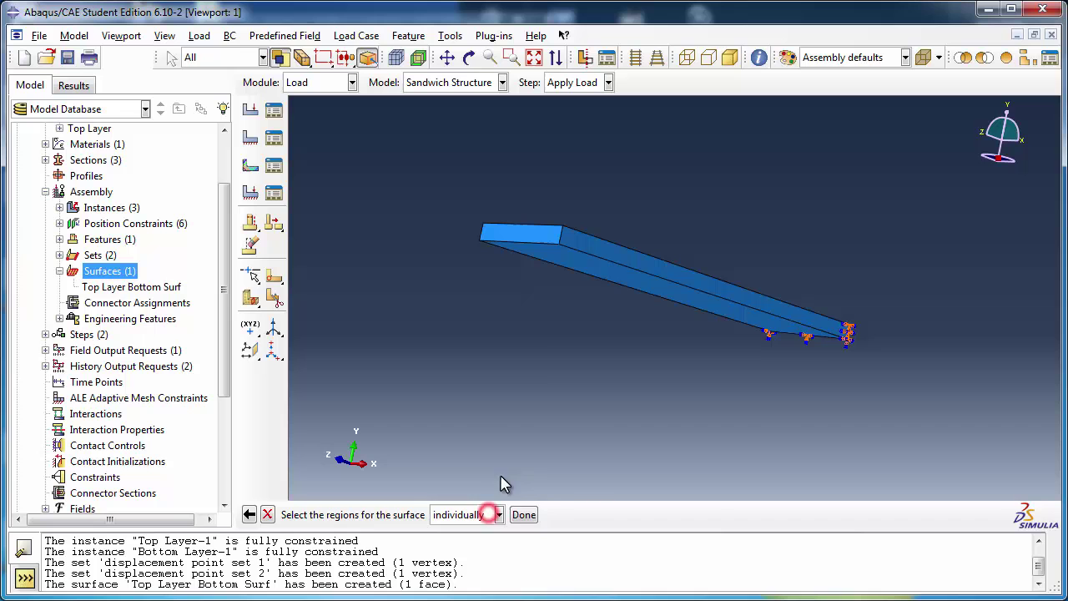
- Pick the bottom layer's top face to define the surface
click(470, 59)
drag(548, 196, 453, 115)
click(470, 59)
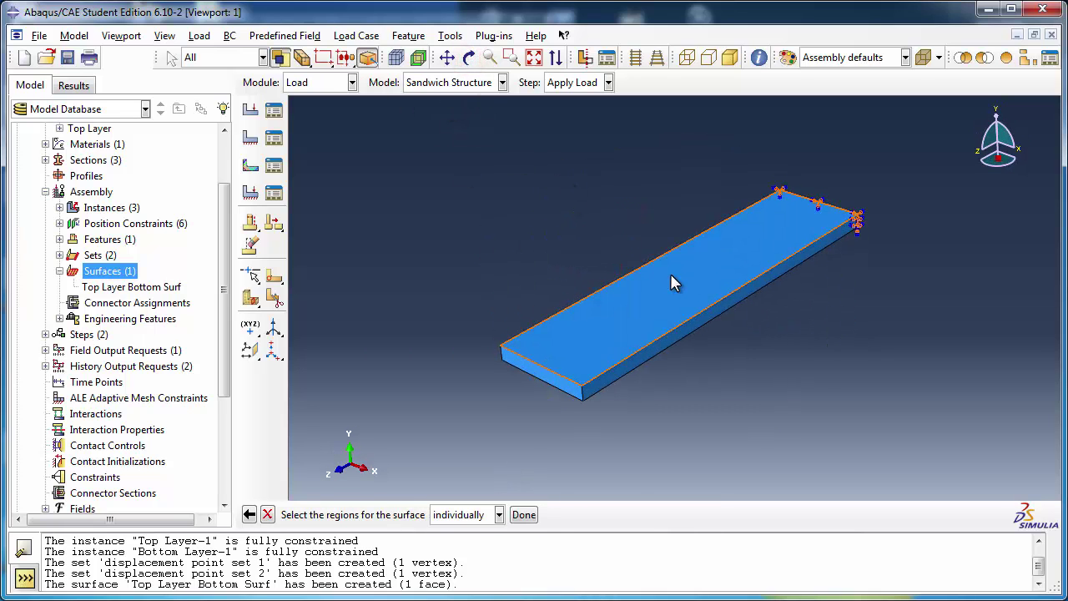
click(671, 272)
click(523, 515)
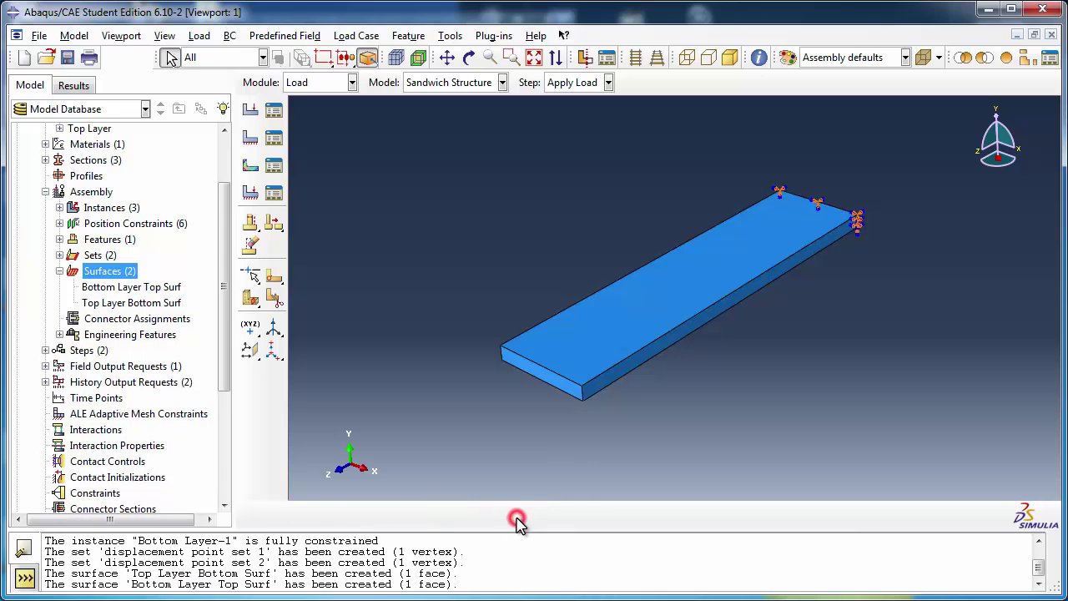
- Restore all layers and preview both Bottom Layer Top Surf and Top Layer Bottom Surf
click(1006, 57)
click(131, 287)
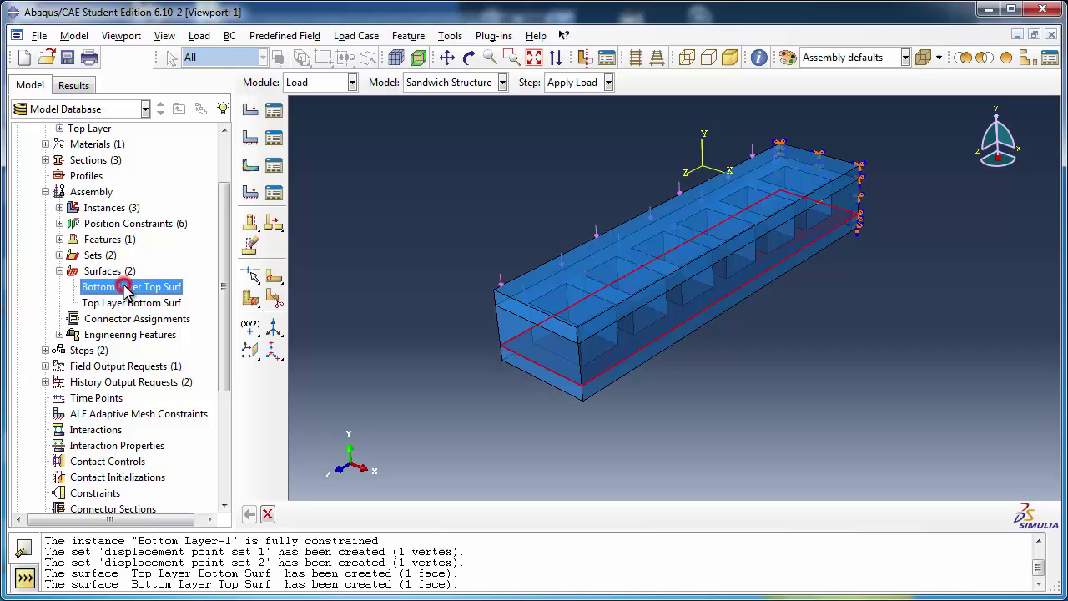
click(134, 303)
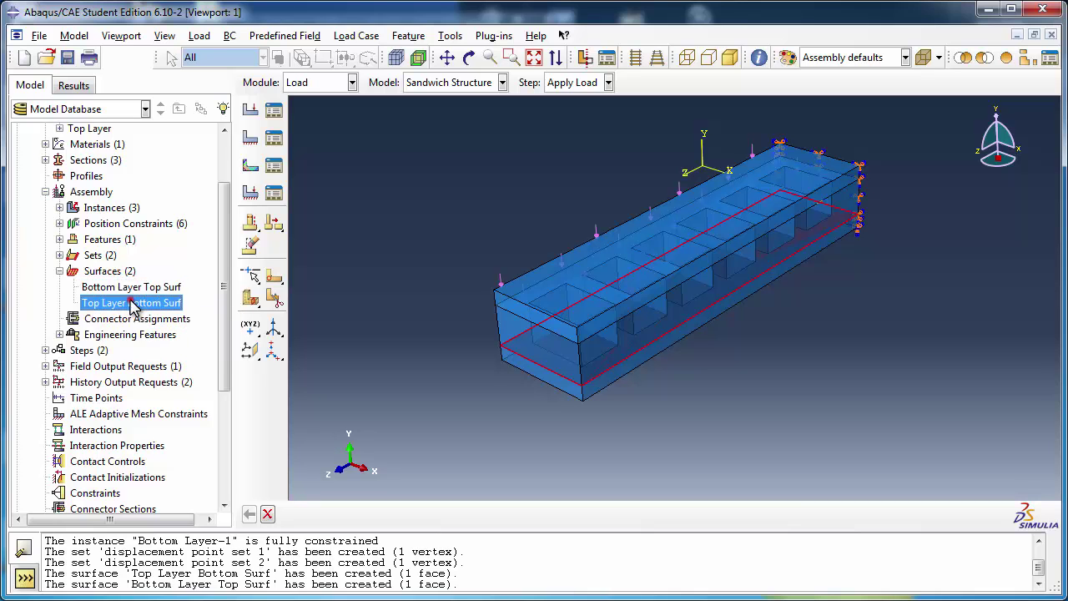
click(110, 272)
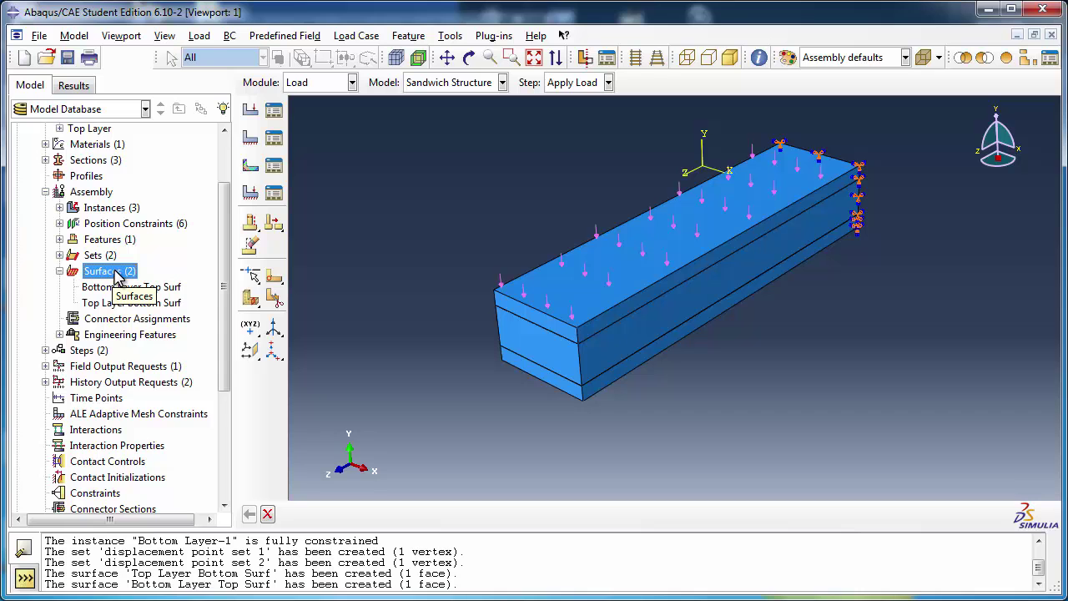
- Isolate the core layer and pick its underside face as 'Core Layer Bottom Surf'
double_click(116, 273)
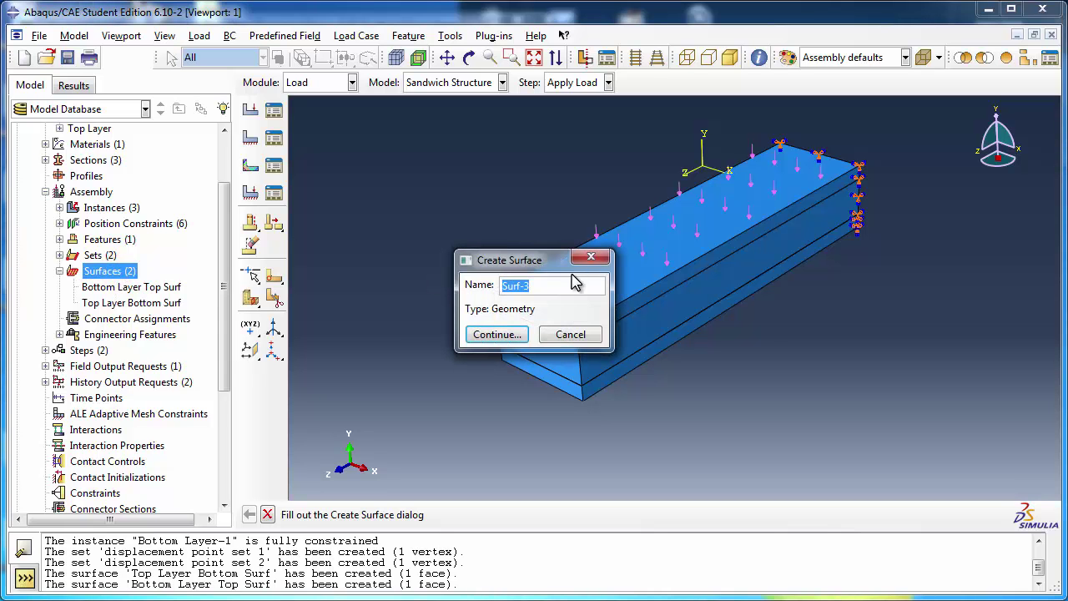
text(Core Layer Bo)
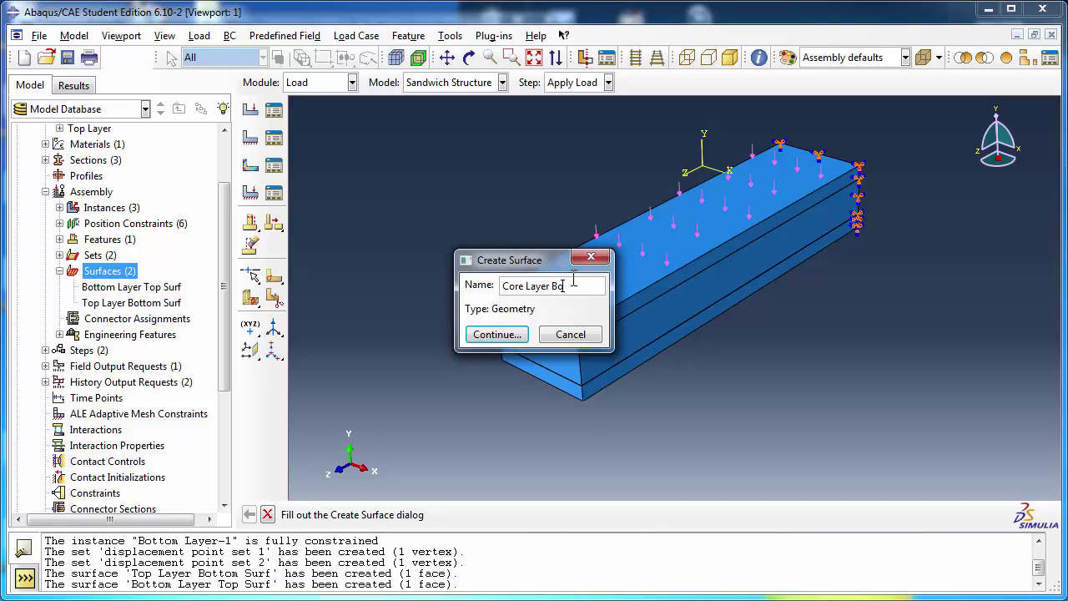
text(ttom Surf)
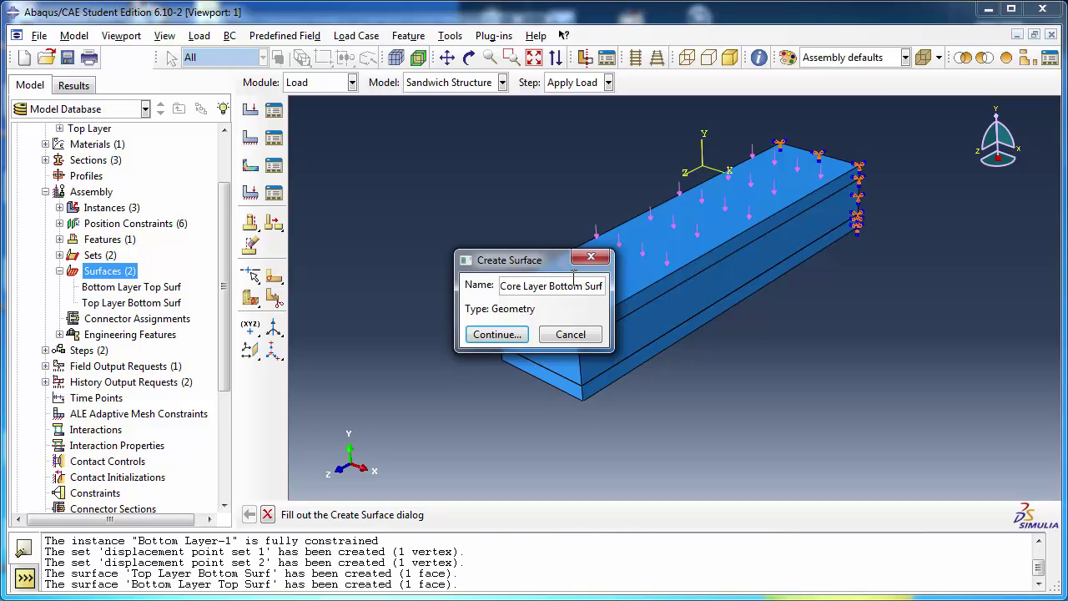
click(495, 334)
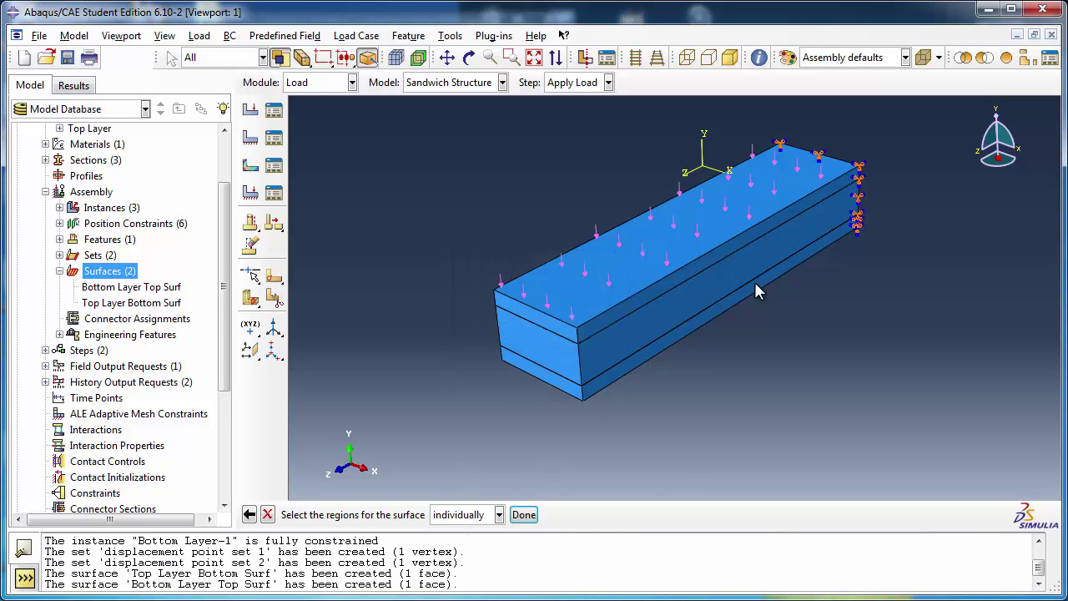
click(970, 60)
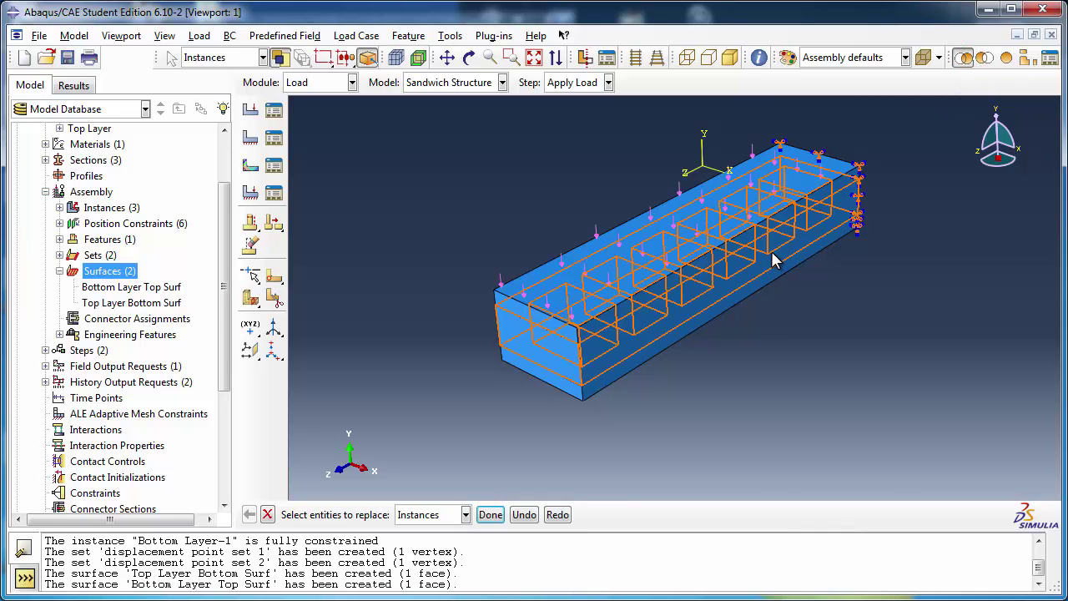
click(768, 263)
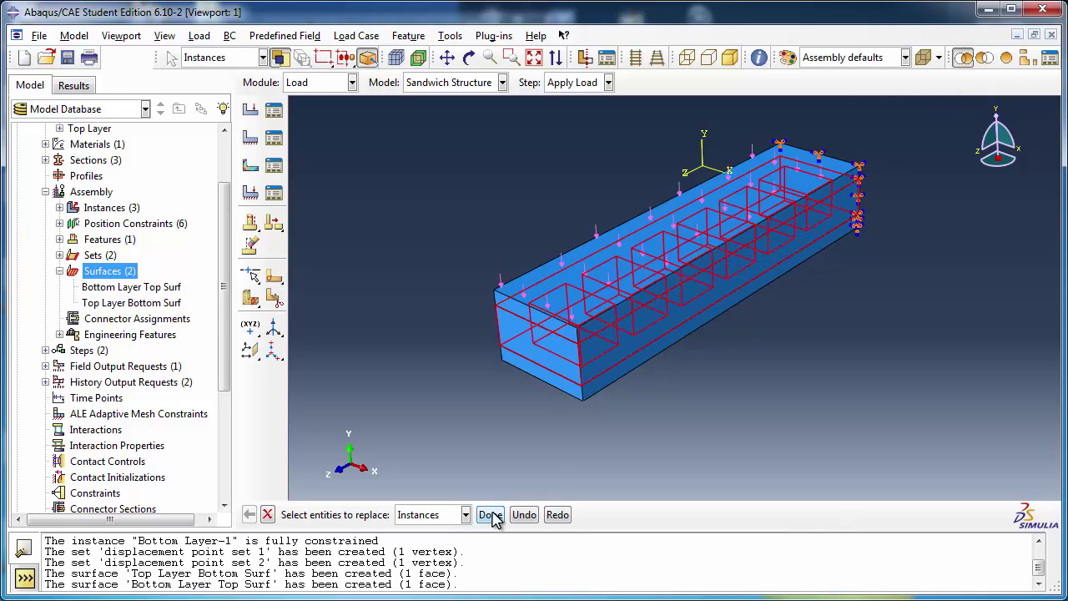
click(490, 514)
click(469, 57)
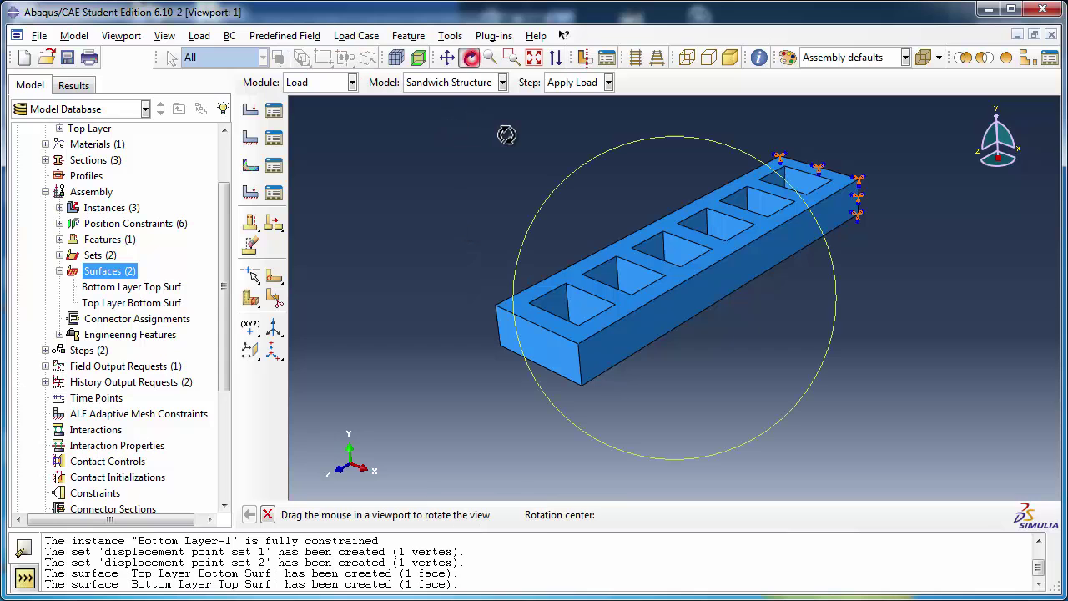
drag(688, 347, 673, 226)
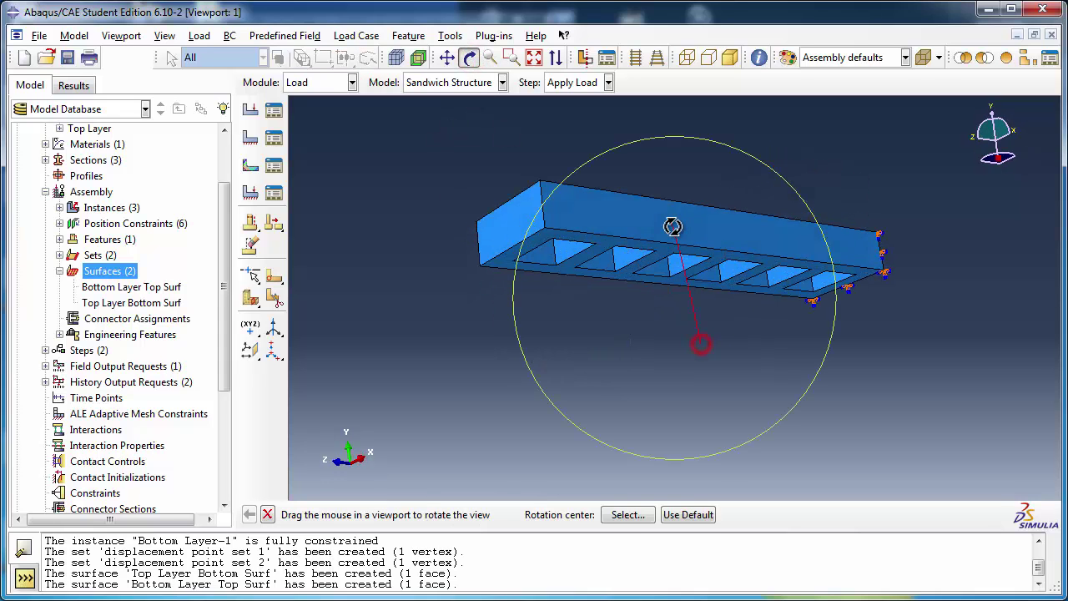
click(469, 58)
click(507, 269)
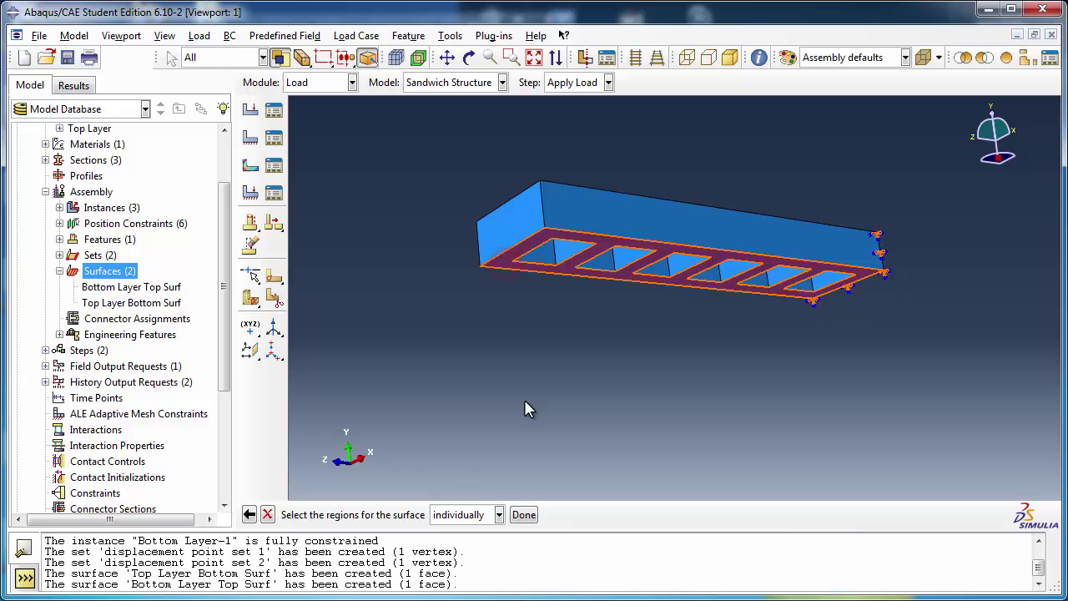
click(523, 515)
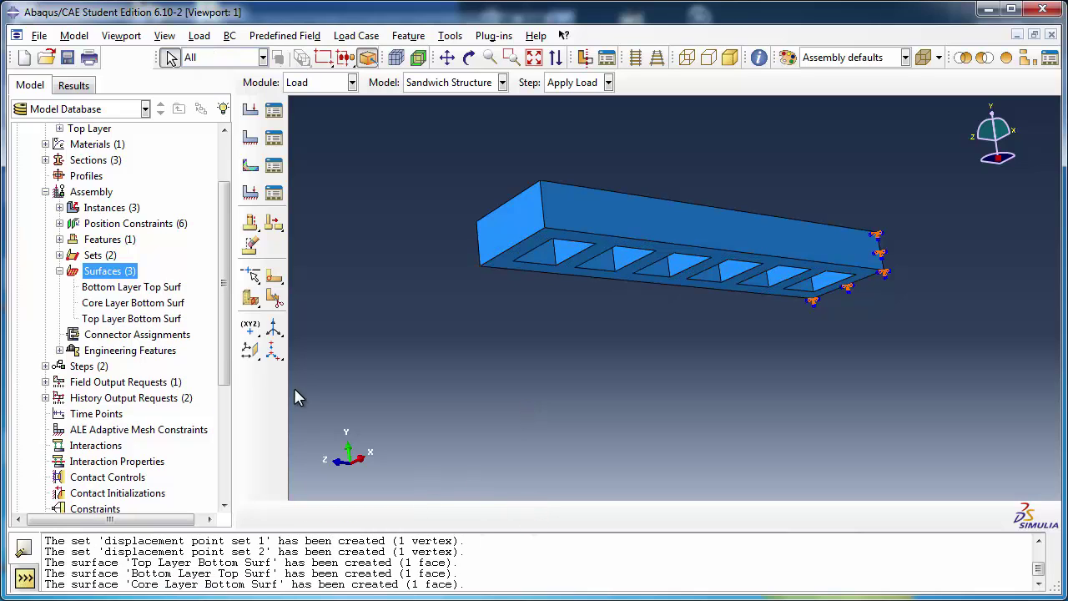
- Create the surface 'Core Layer Top Surf' from the core layer's top face
double_click(109, 271)
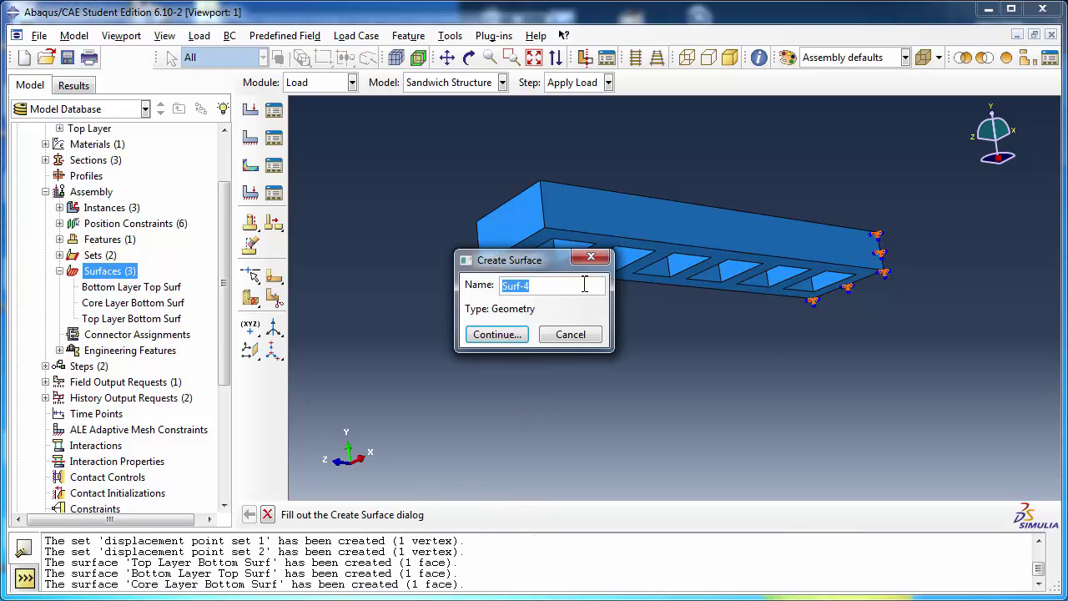
text(Core Layer Top)
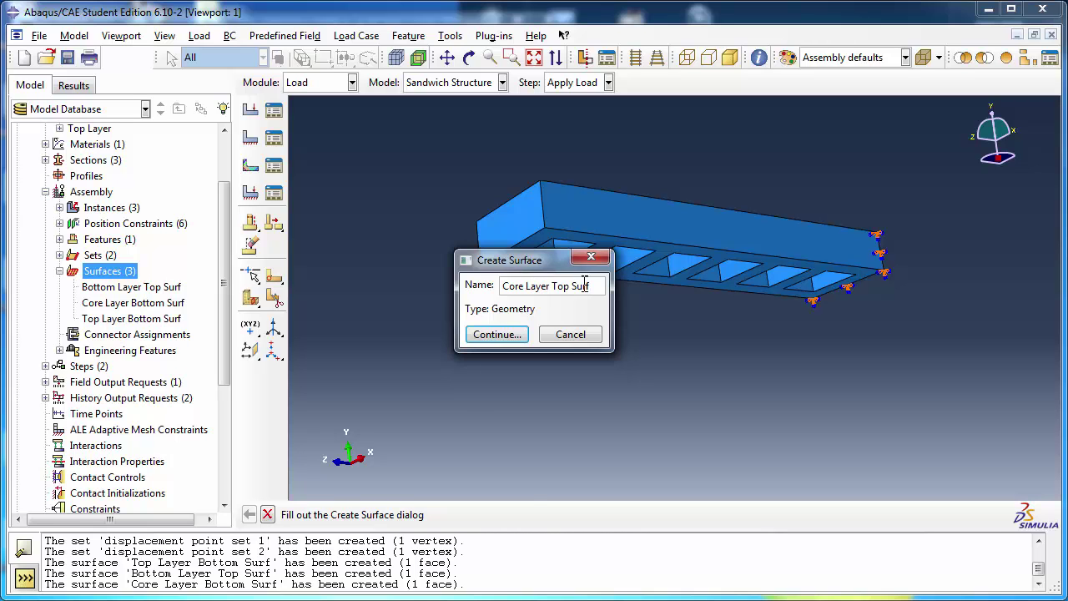
click(501, 334)
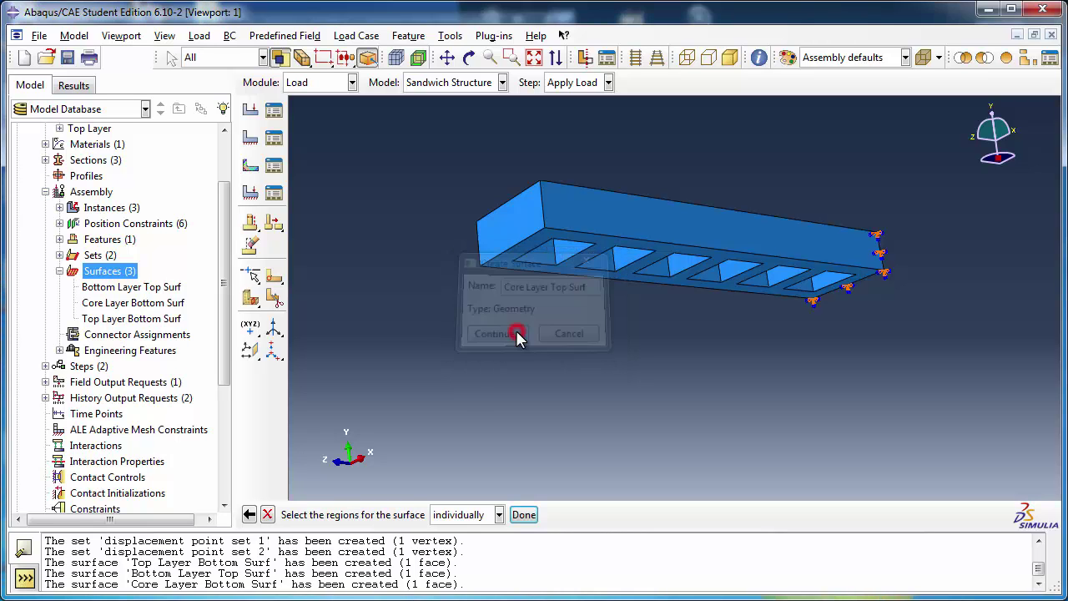
click(470, 57)
drag(696, 180, 442, 115)
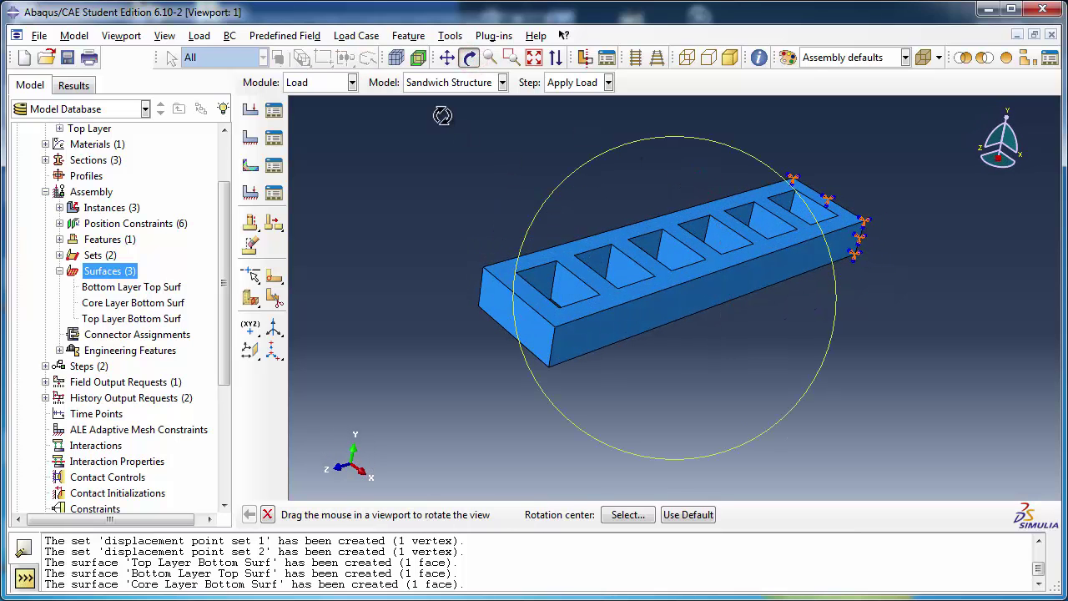
click(469, 56)
click(512, 272)
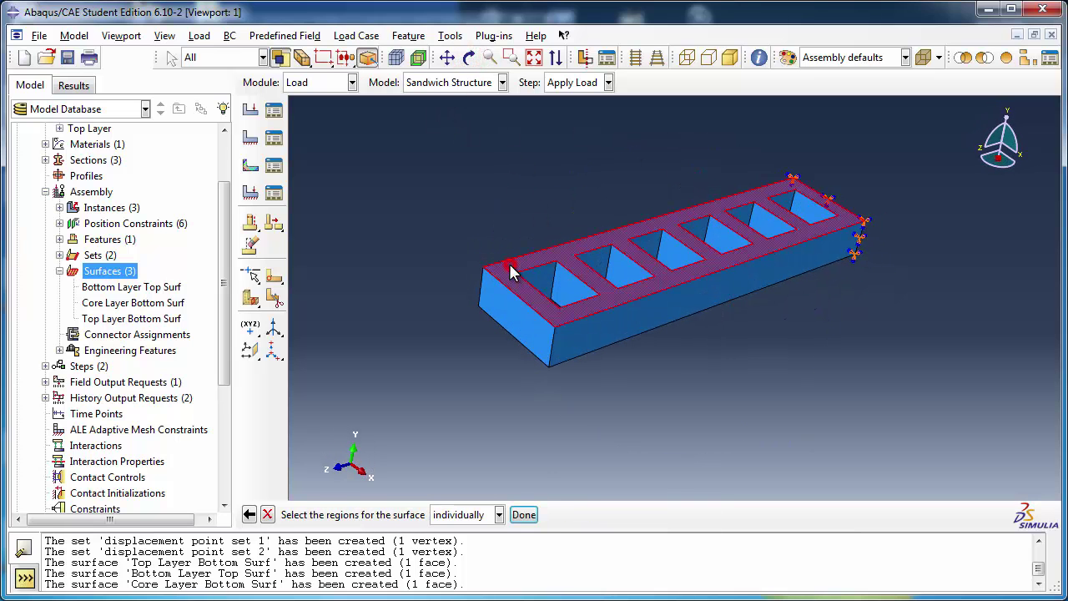
click(525, 514)
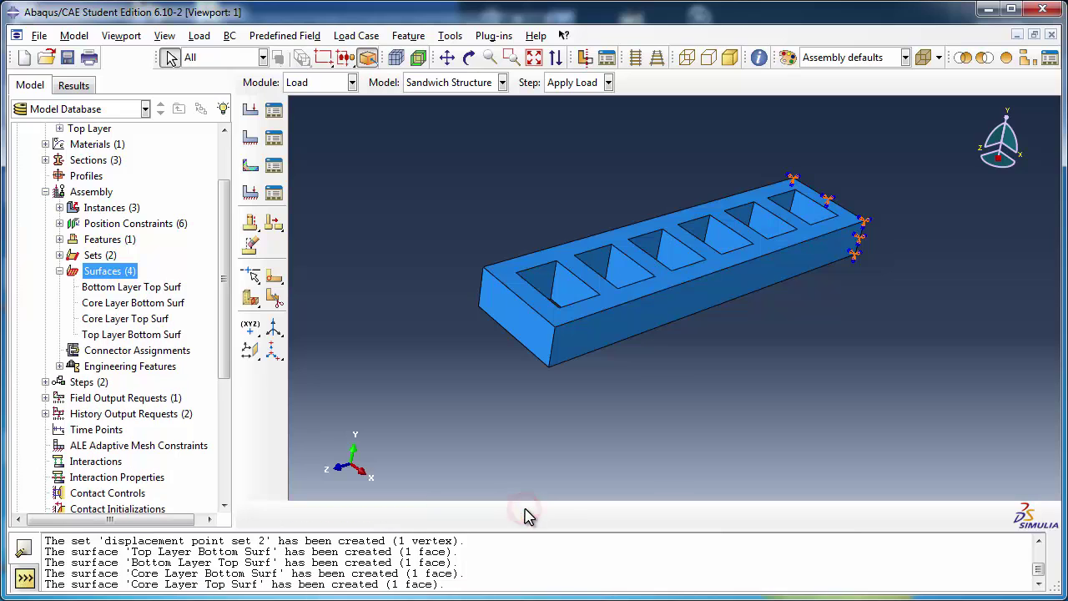
- Show all three beam layers again and collapse the Surfaces, Assembly and Parts tree entries
click(1008, 62)
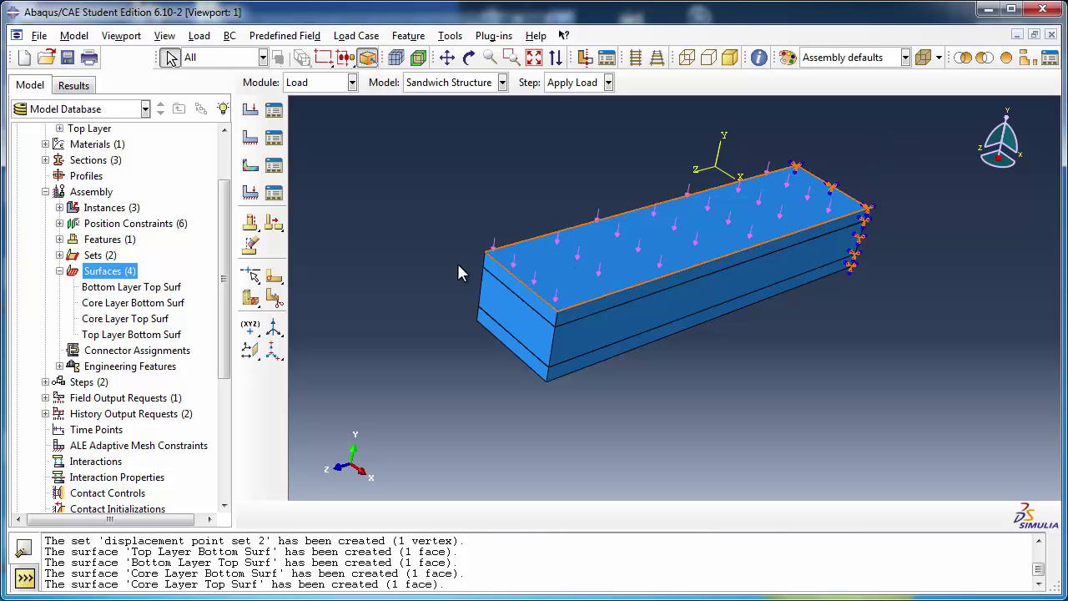
click(60, 270)
click(45, 191)
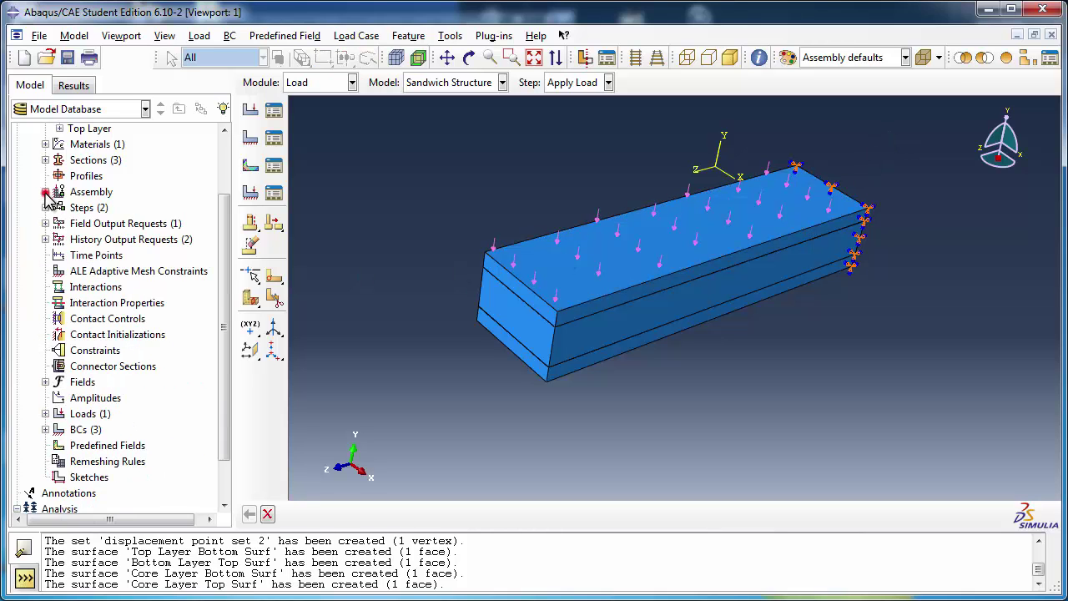
scroll(58, 200, up, 2)
click(45, 162)
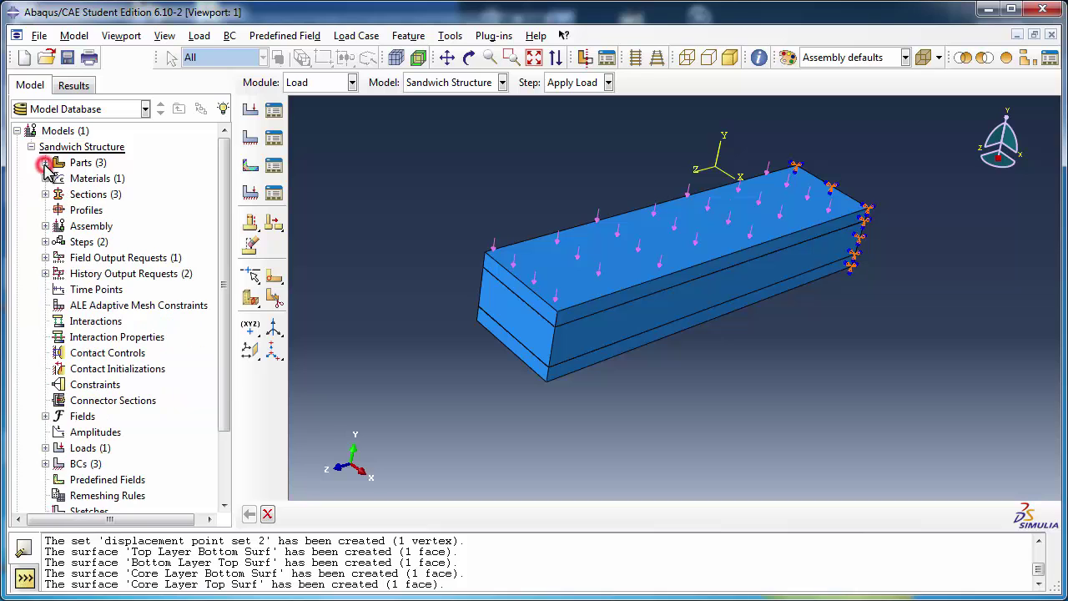
scroll(121, 305, down, 2)
scroll(121, 305, down, 1)
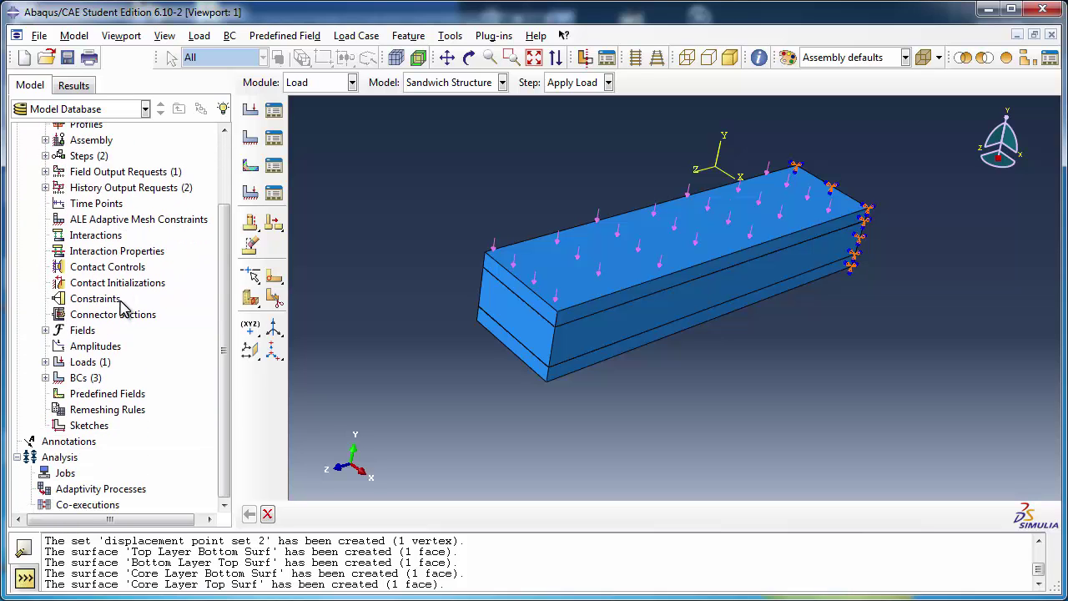
click(96, 408)
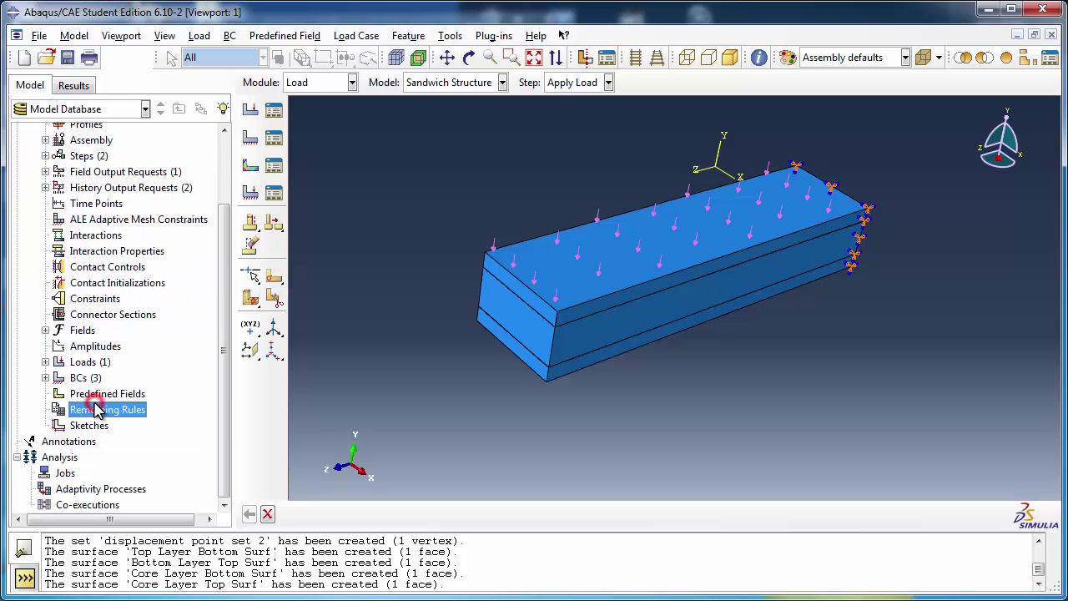
- Start a new Tie-type constraint named Tie Constraint 1
click(109, 301)
double_click(108, 301)
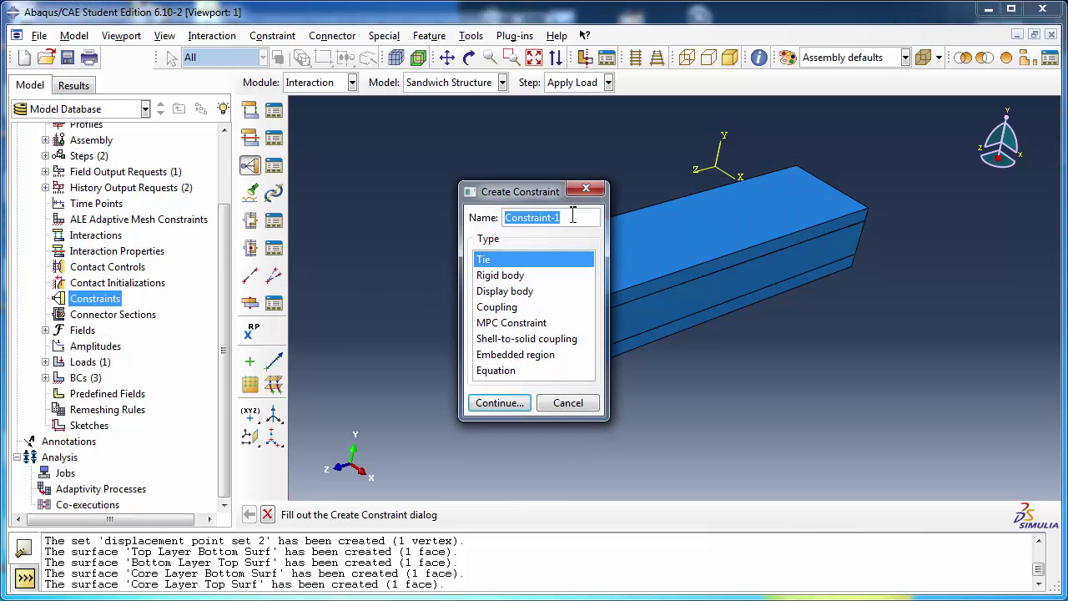
text(Tie)
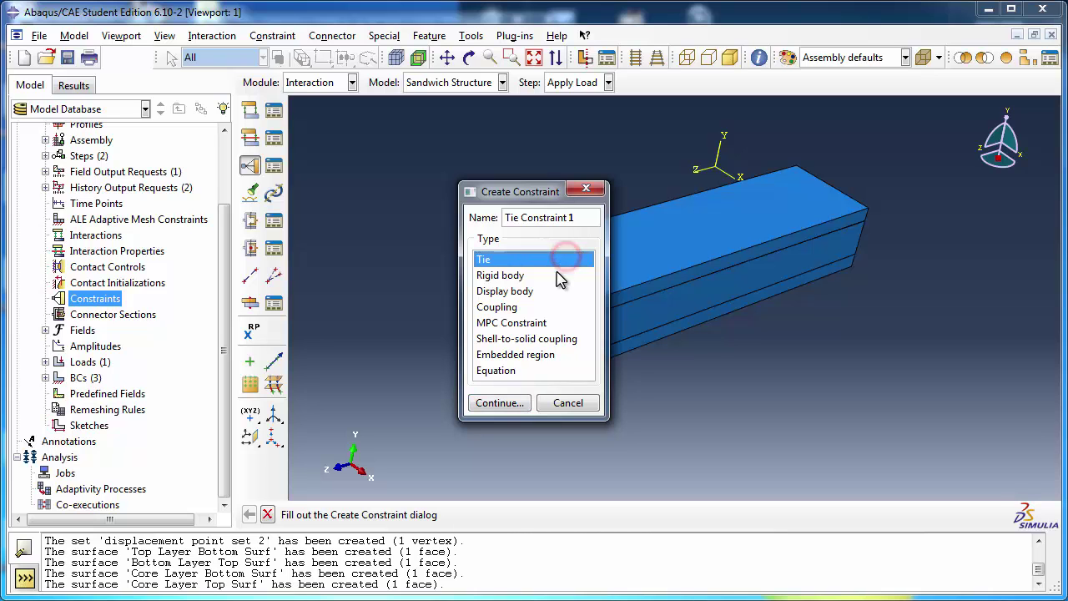
click(507, 404)
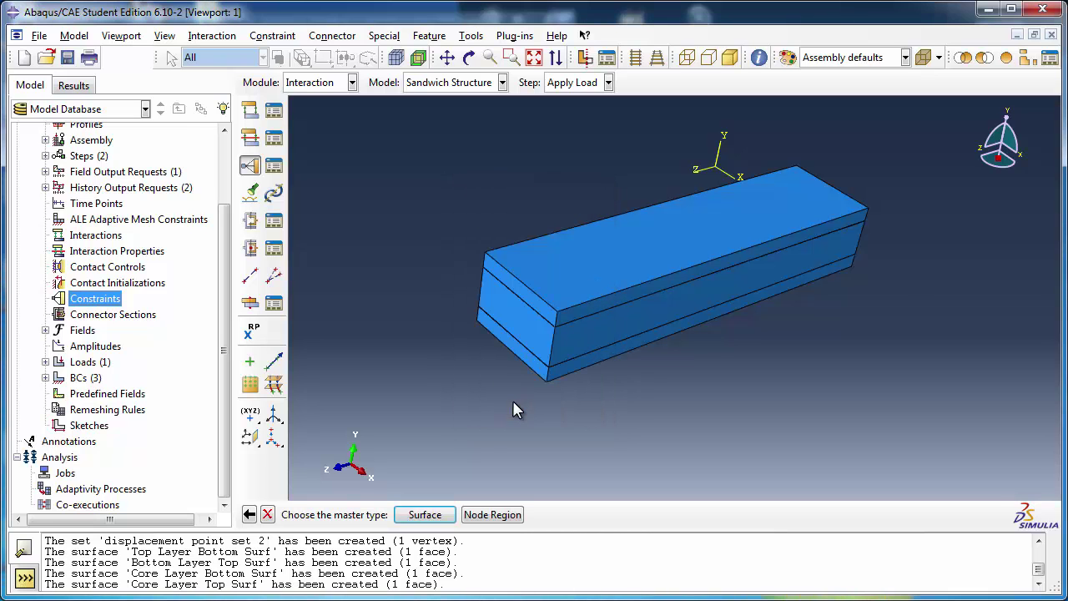
- Set Core Layer Top Surf as master and Top Layer Bottom Surf as slave surface
click(424, 516)
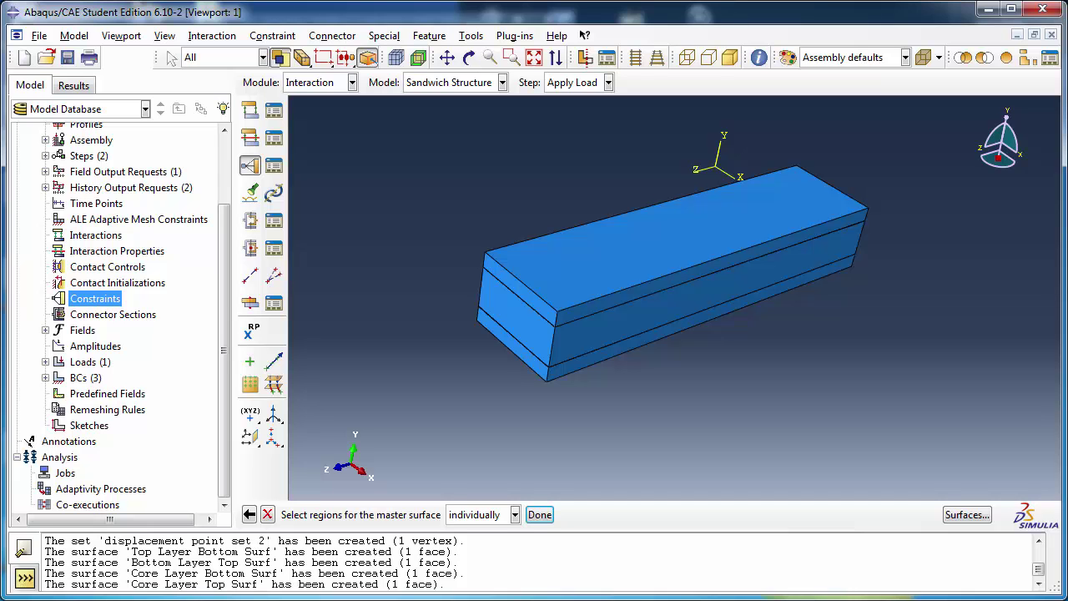
click(968, 514)
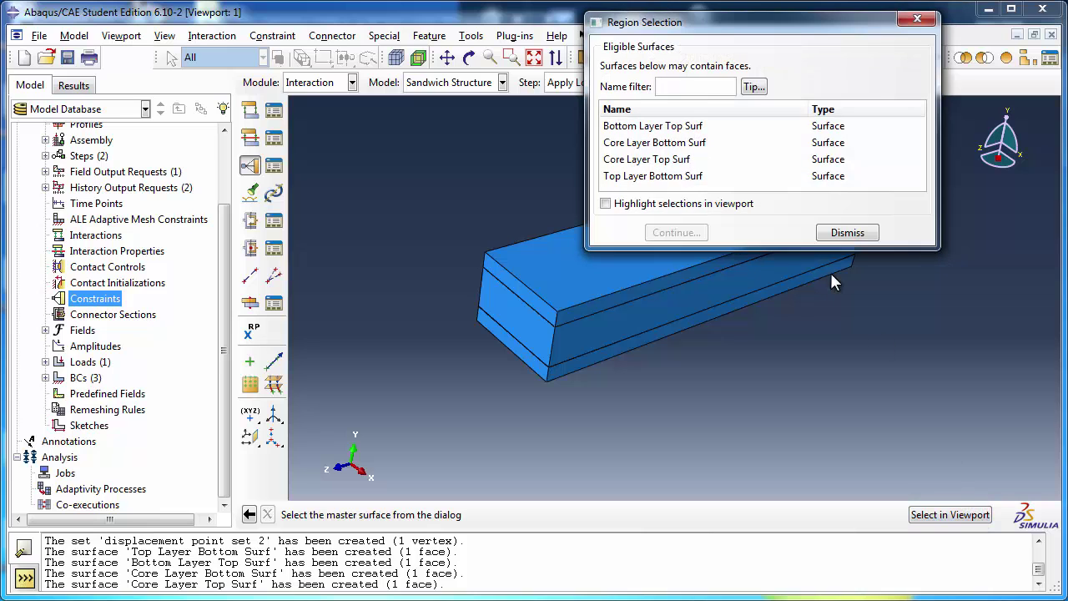
click(688, 159)
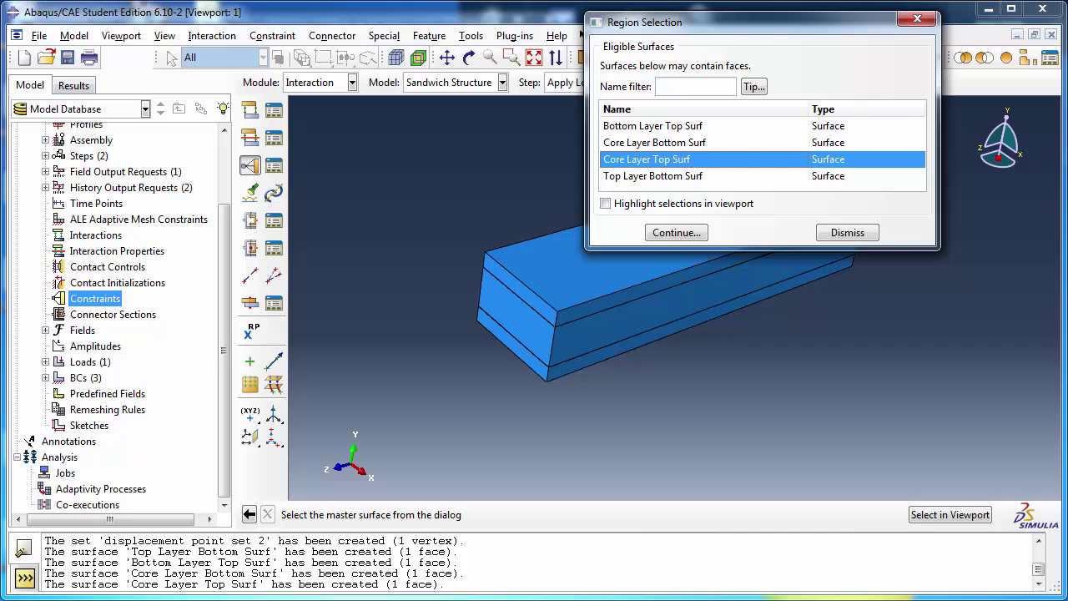
click(676, 203)
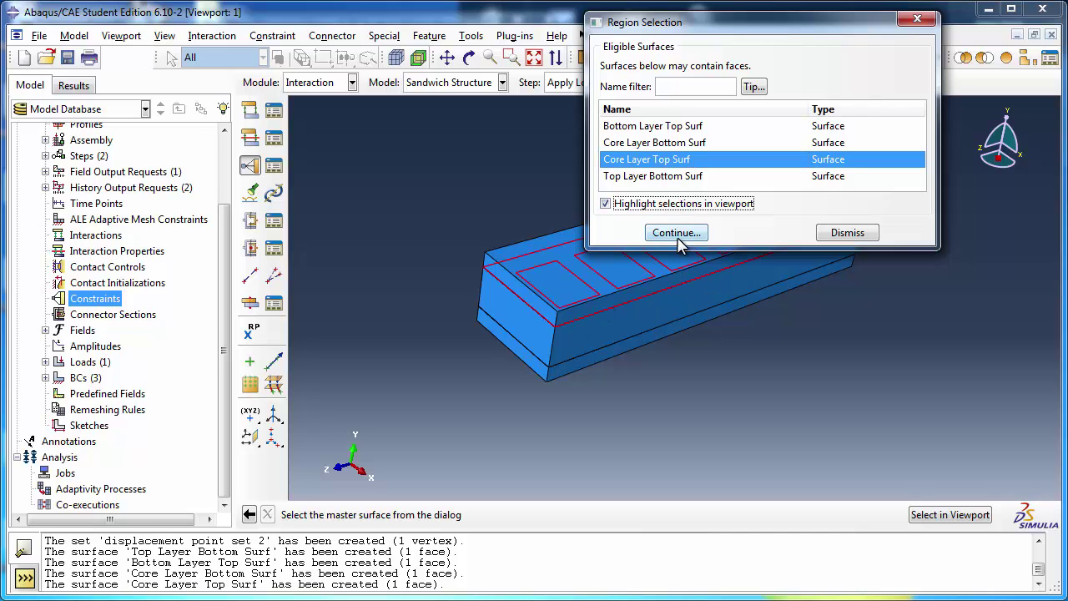
click(641, 205)
click(635, 209)
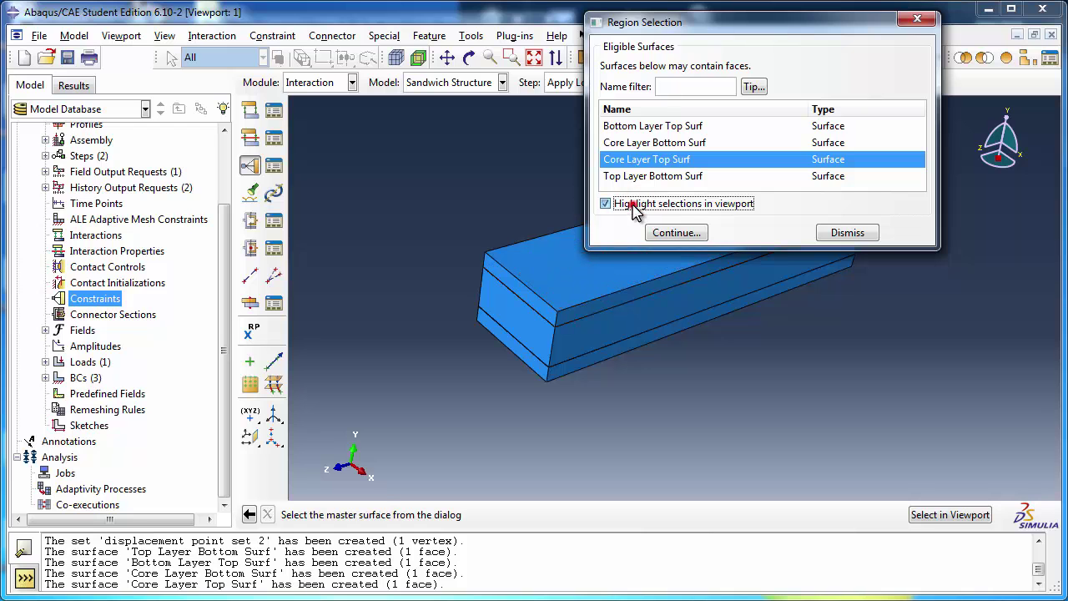
click(675, 233)
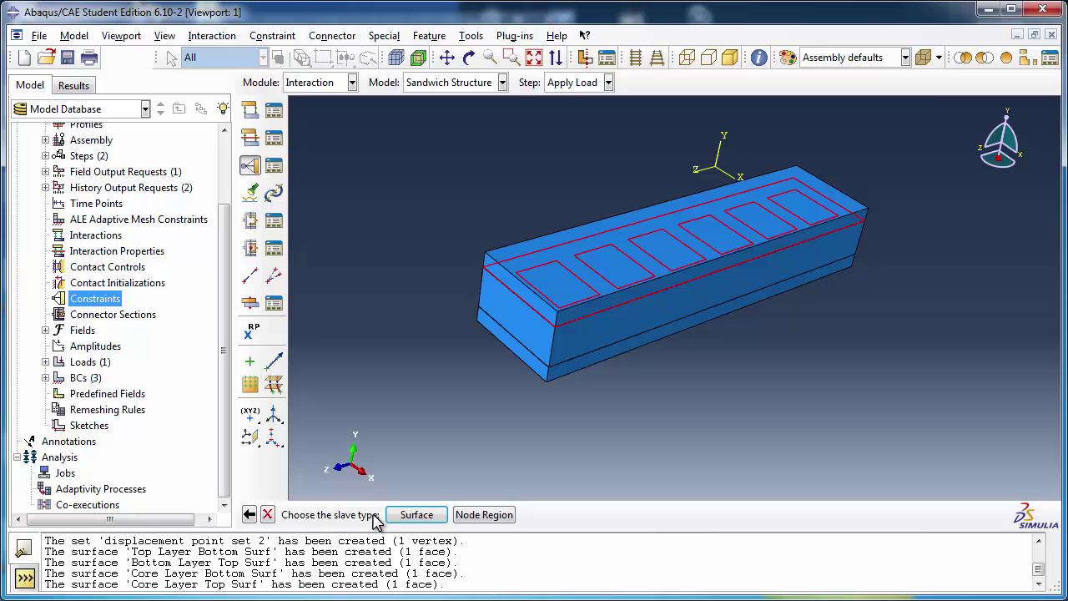
click(417, 515)
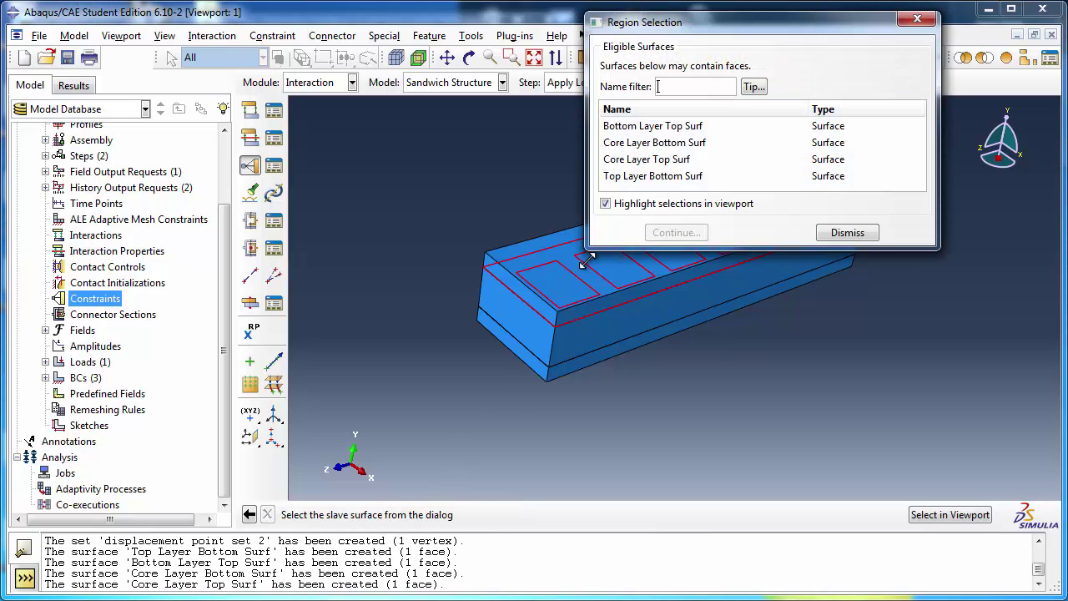
click(644, 177)
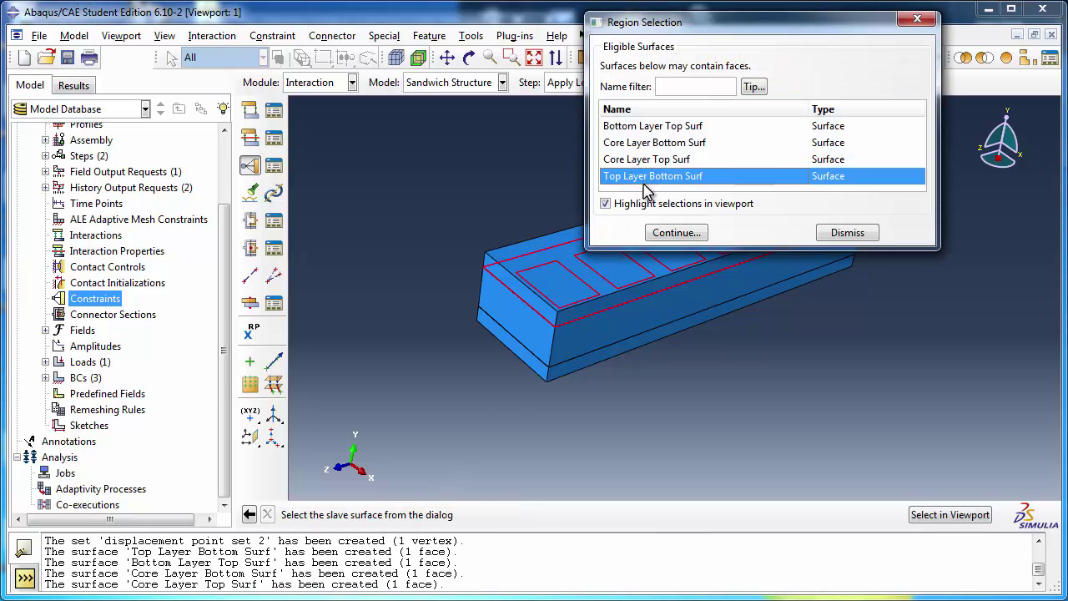
click(664, 236)
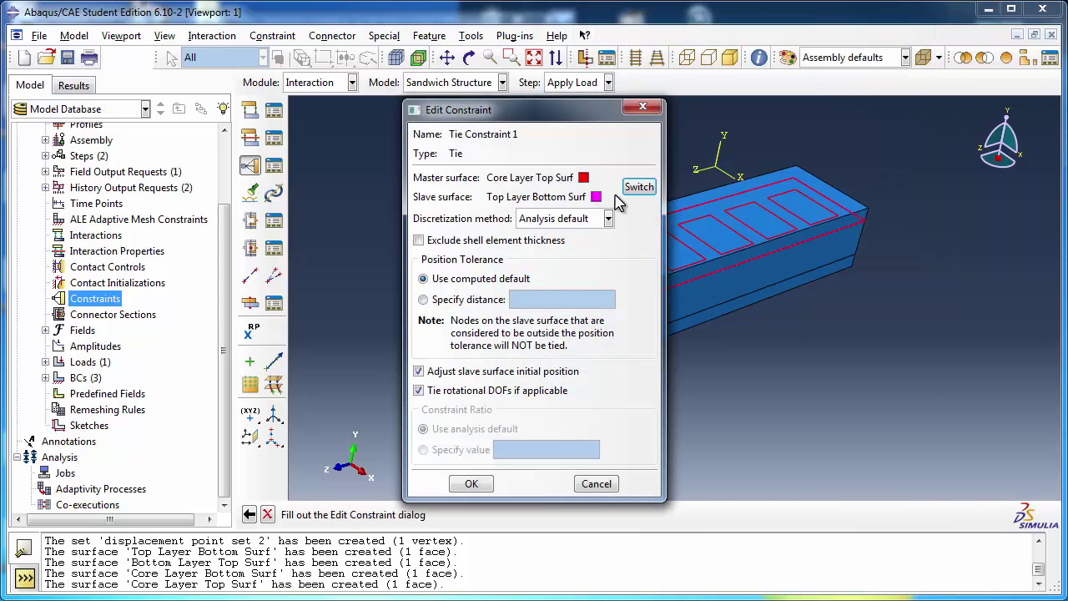
drag(562, 118, 909, 108)
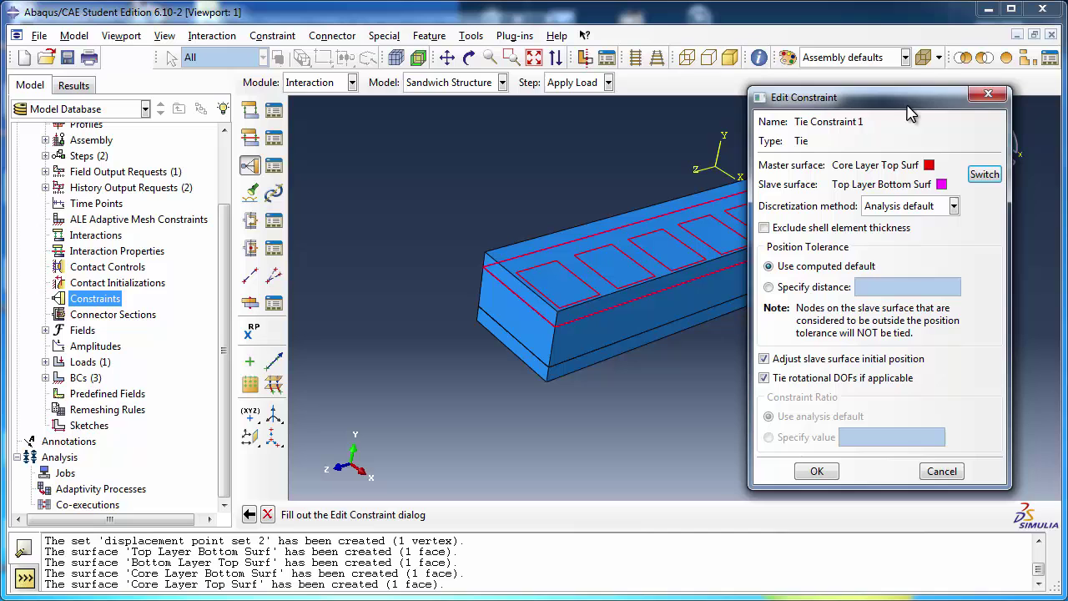
click(983, 182)
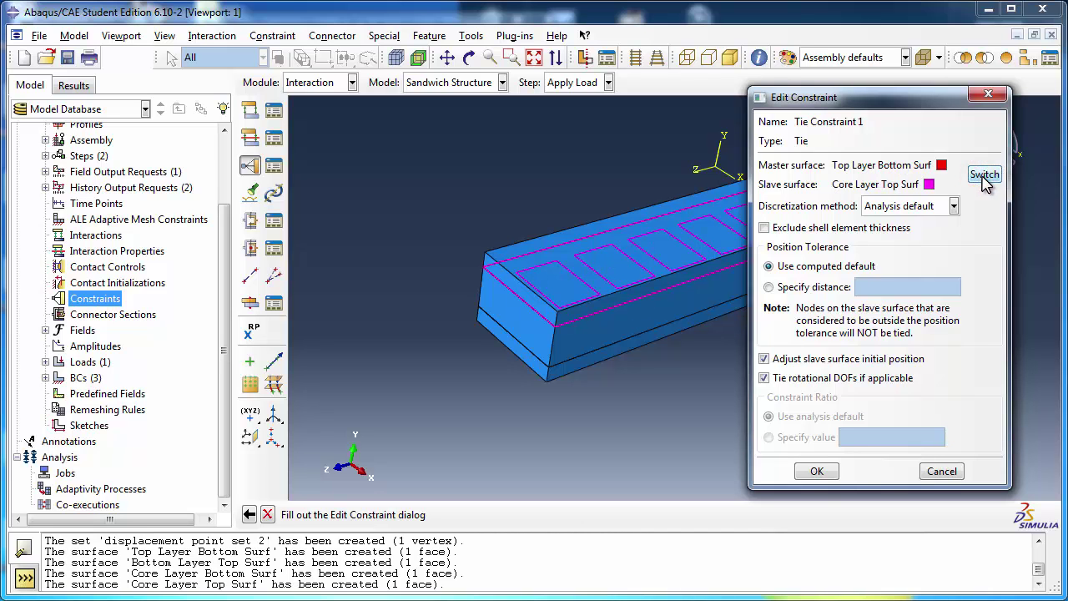
click(983, 182)
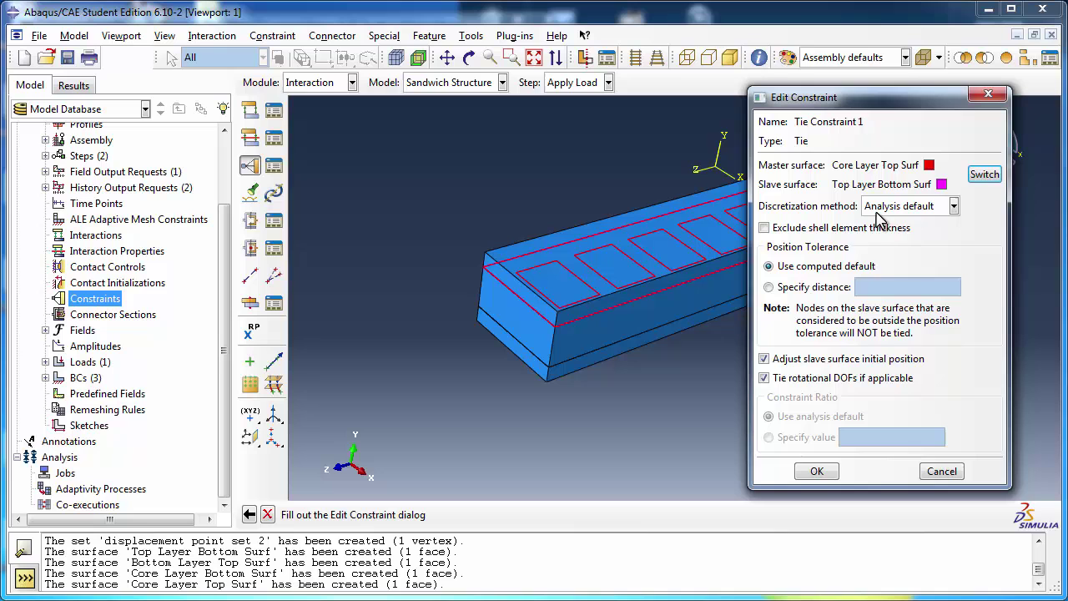
- Expand the Discretization method list in the tie constraint settings
click(953, 206)
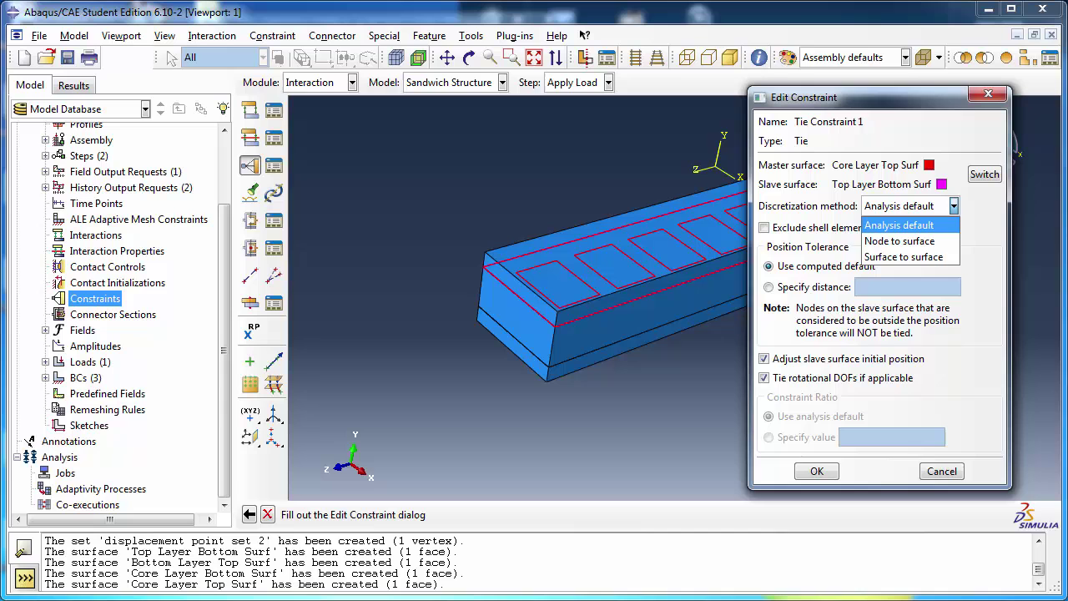
- Leave discretization at Analysis default and commit Tie Constraint 1
click(950, 227)
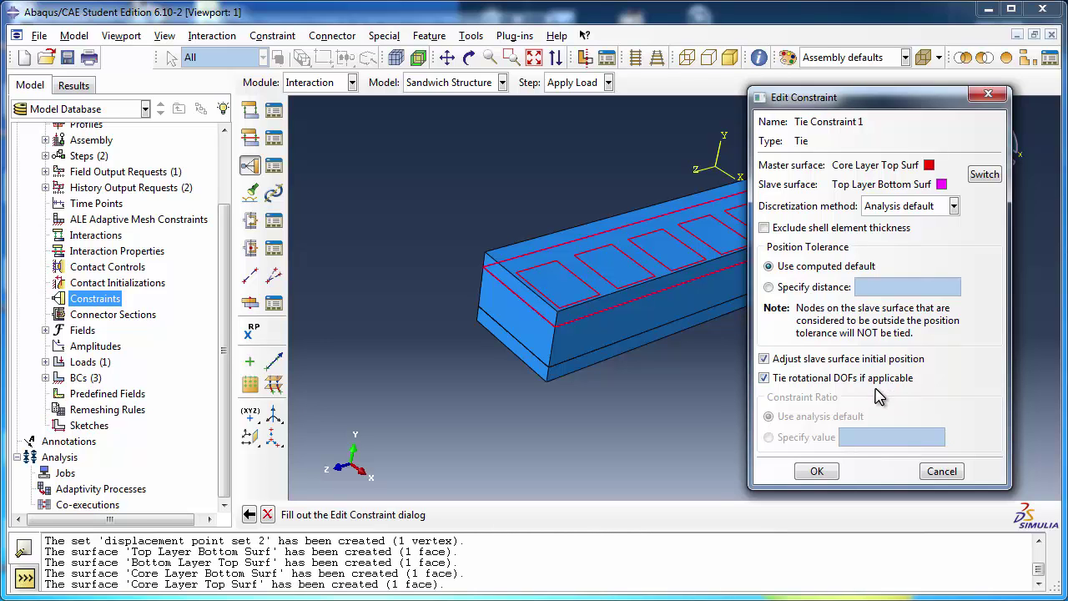
click(817, 471)
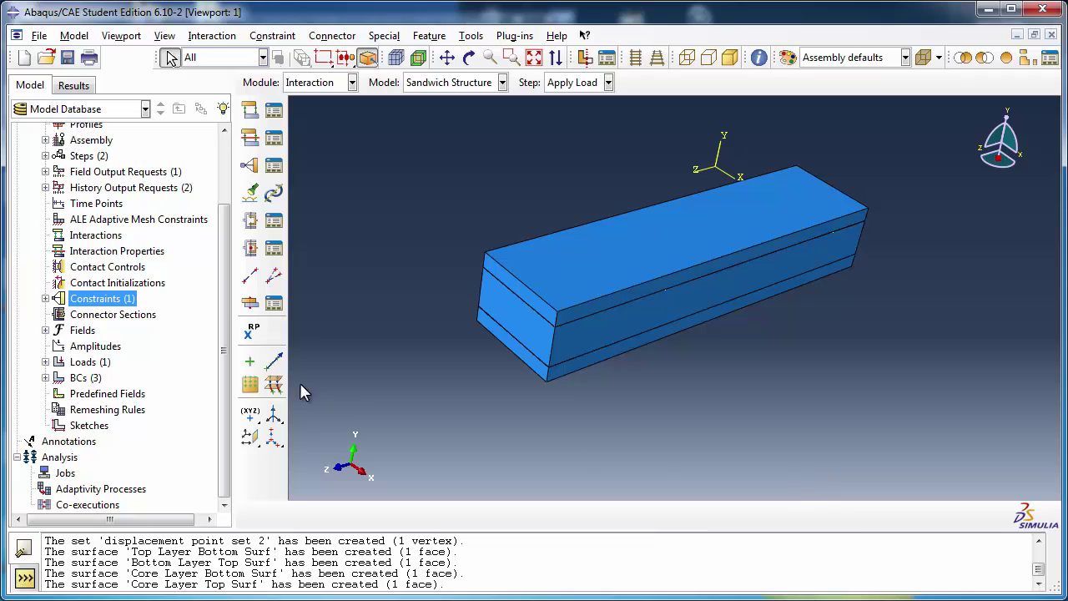
- Start a new Tie-type constraint named Tie Constraint 2
click(45, 298)
double_click(117, 297)
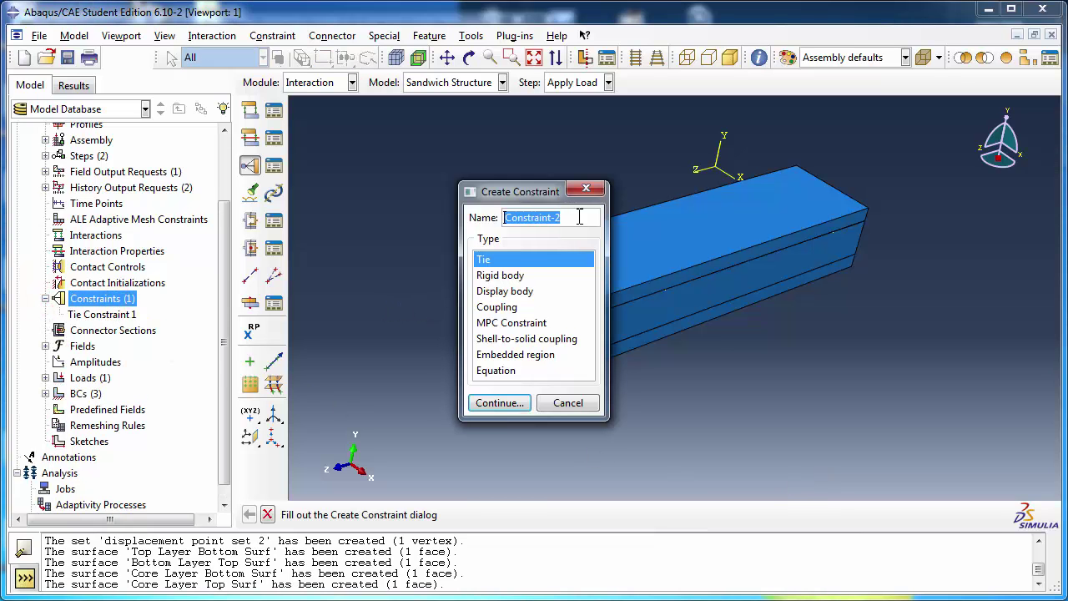
text(Tie Co)
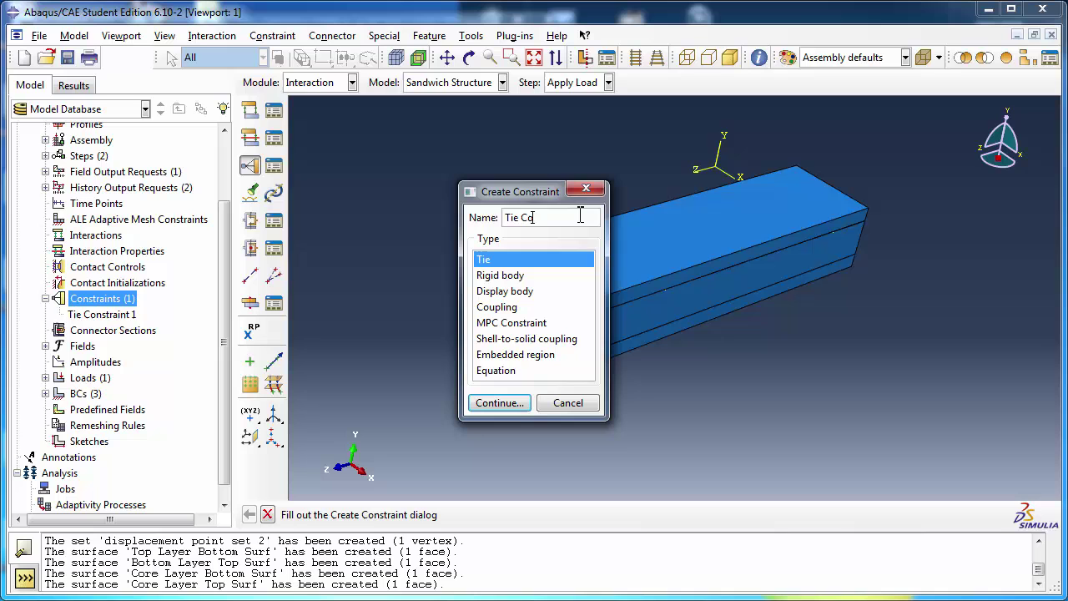
text(nstraint 2)
click(543, 257)
click(517, 404)
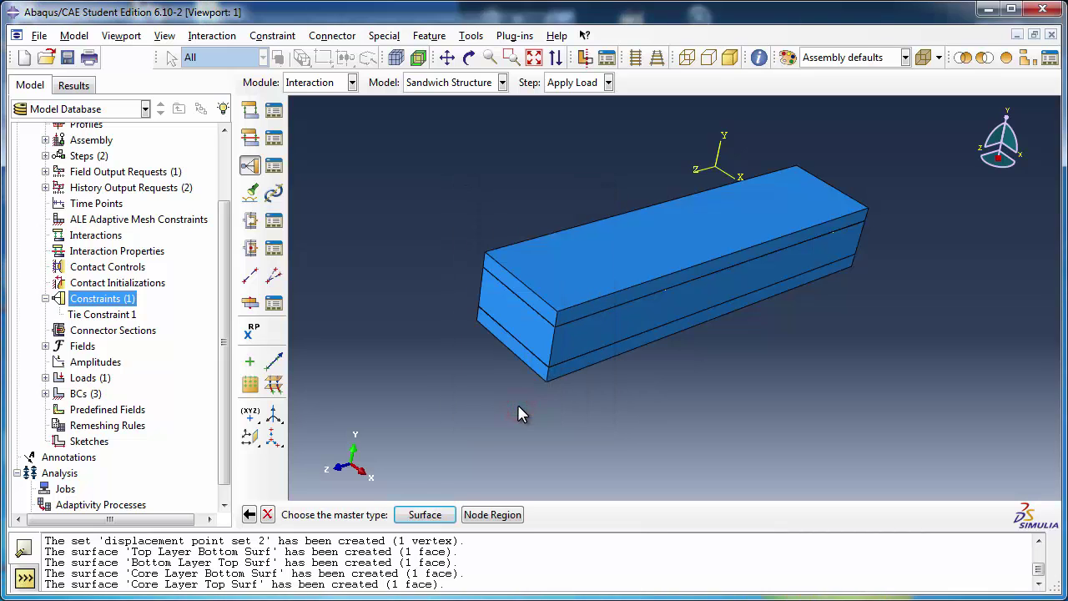
- Tie master Core Layer Bottom Surf to slave Bottom Layer Top Surf and create the constraint
click(421, 515)
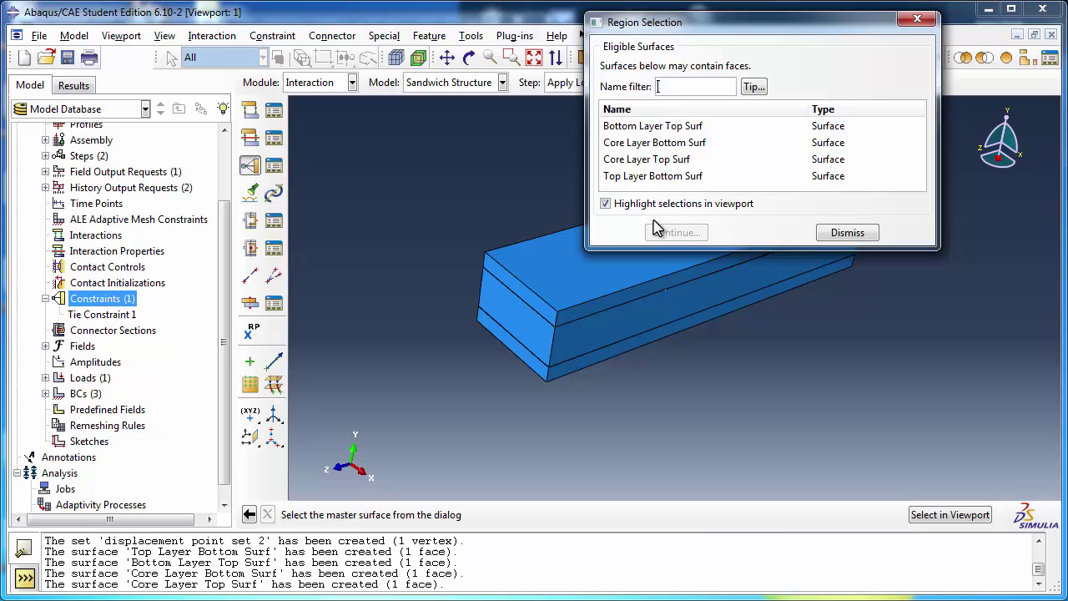
click(693, 143)
click(621, 204)
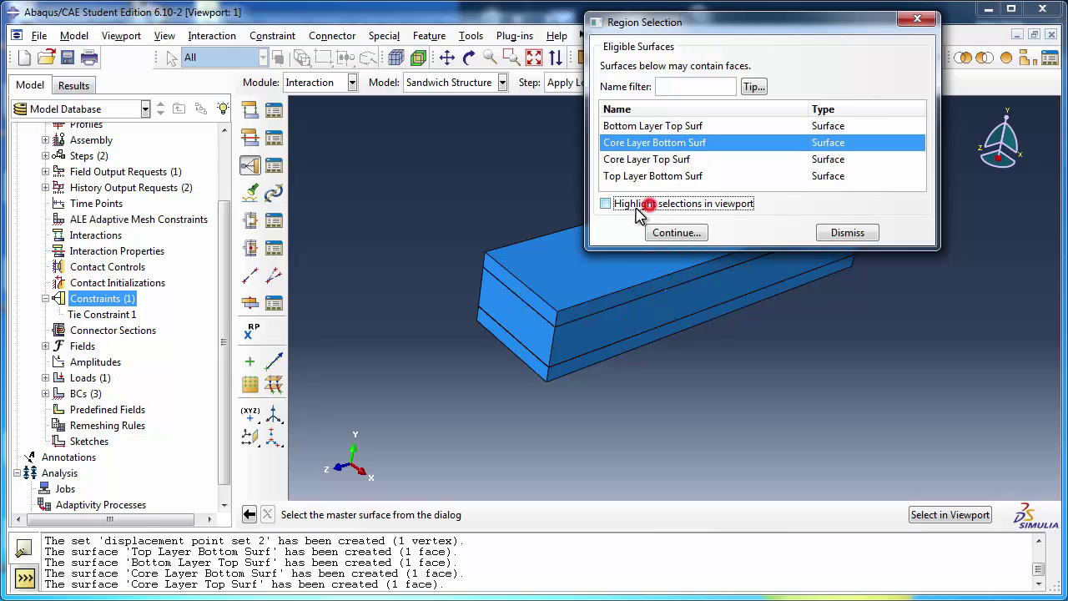
click(624, 205)
click(680, 233)
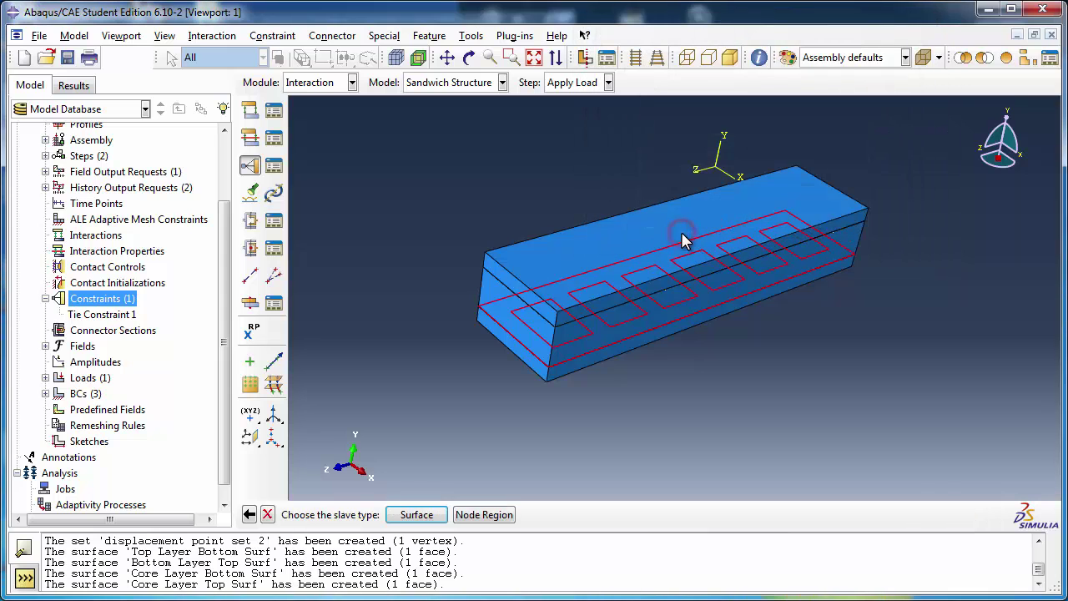
click(417, 515)
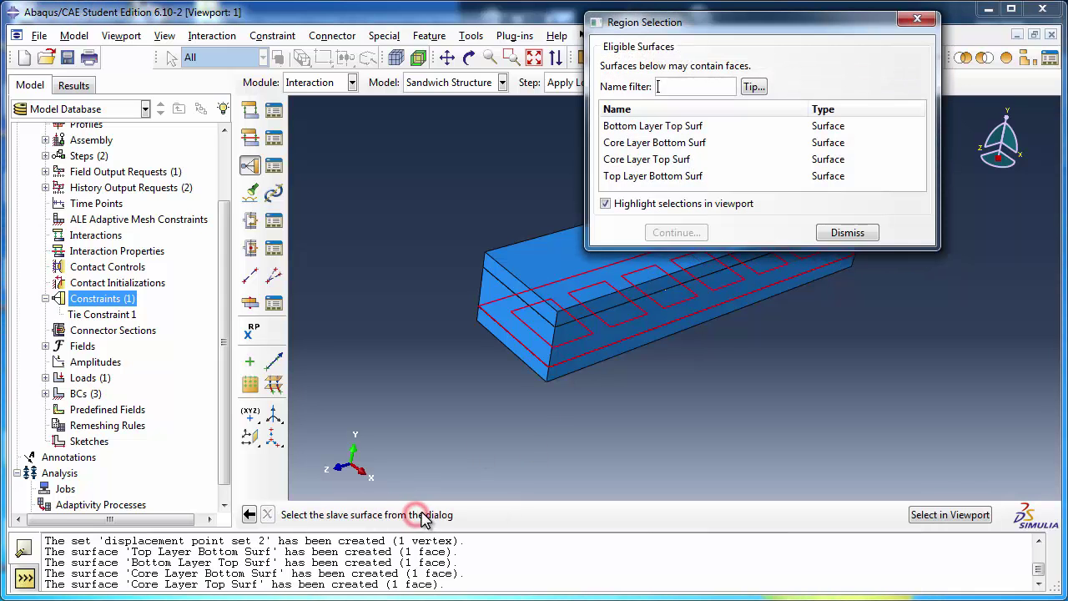
click(713, 127)
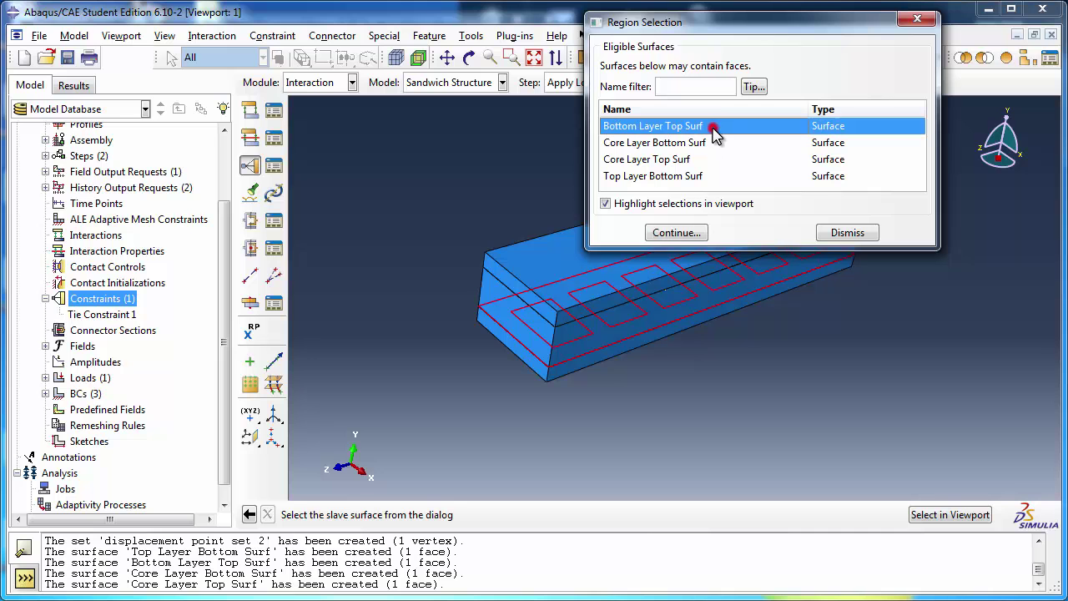
click(682, 232)
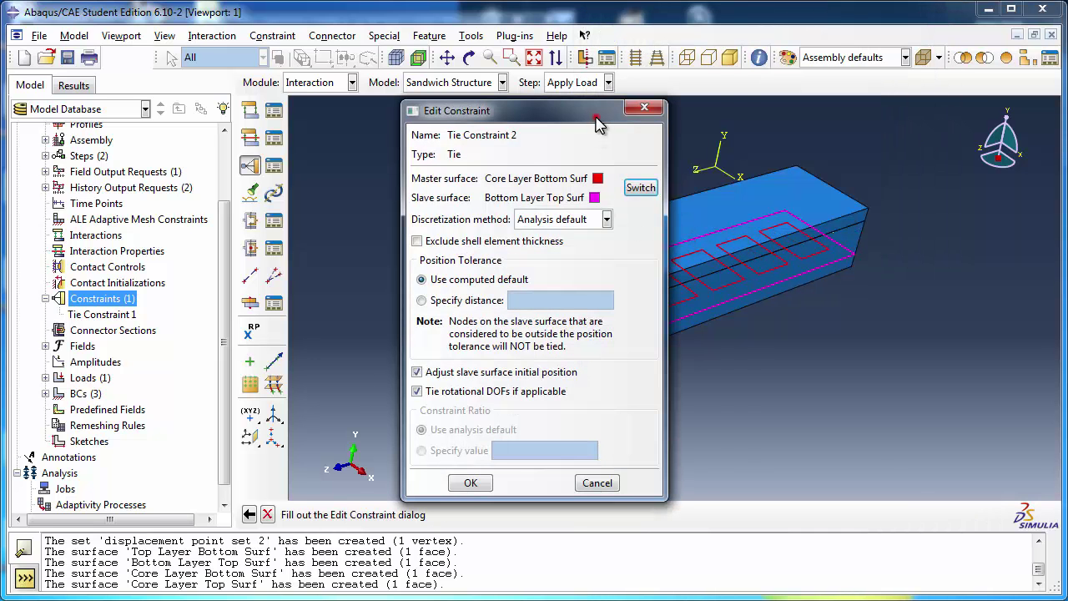
drag(600, 117, 677, 91)
click(545, 455)
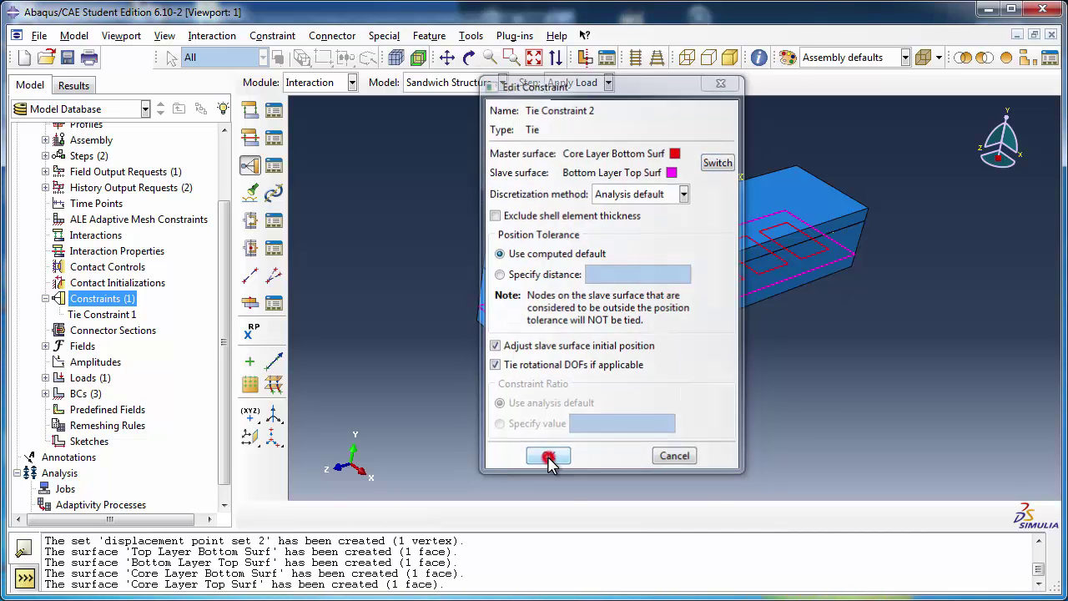
- Review the surfaces tied by Tie Constraints 1 and 2 in the model tree
click(129, 315)
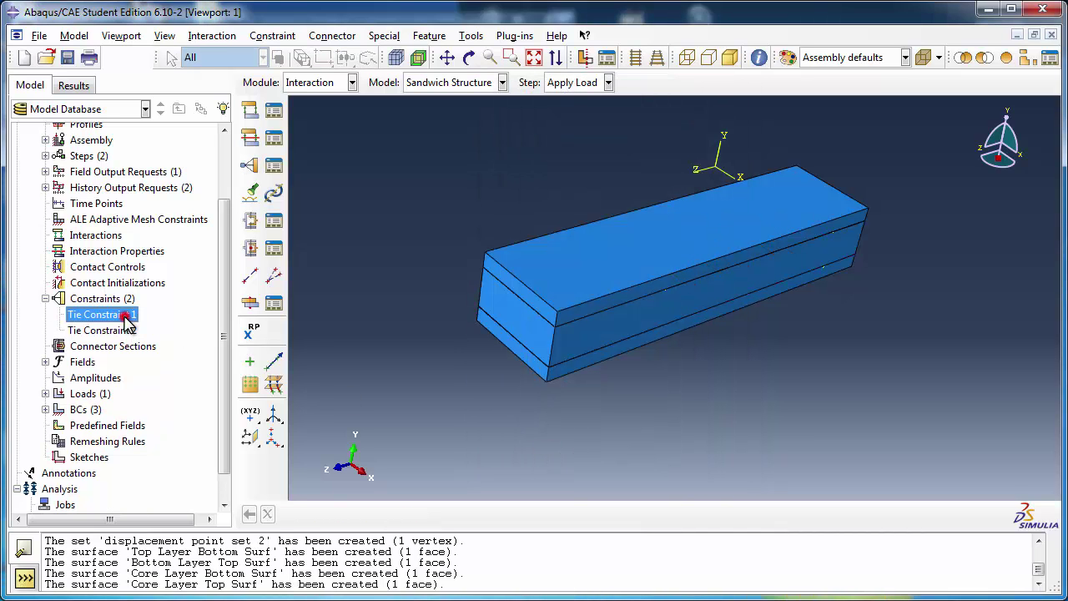
click(124, 331)
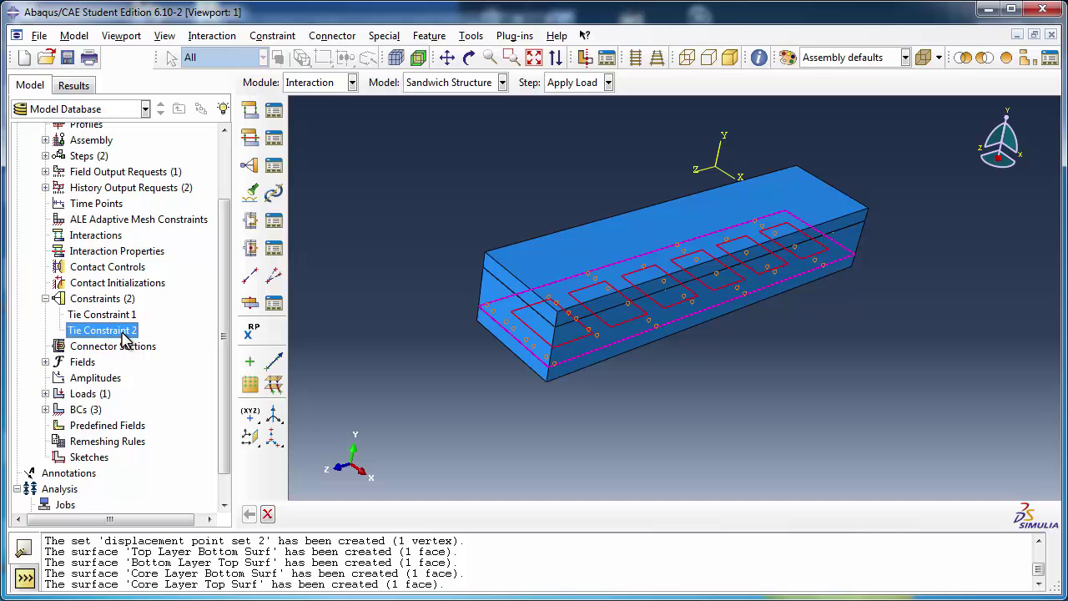
click(46, 299)
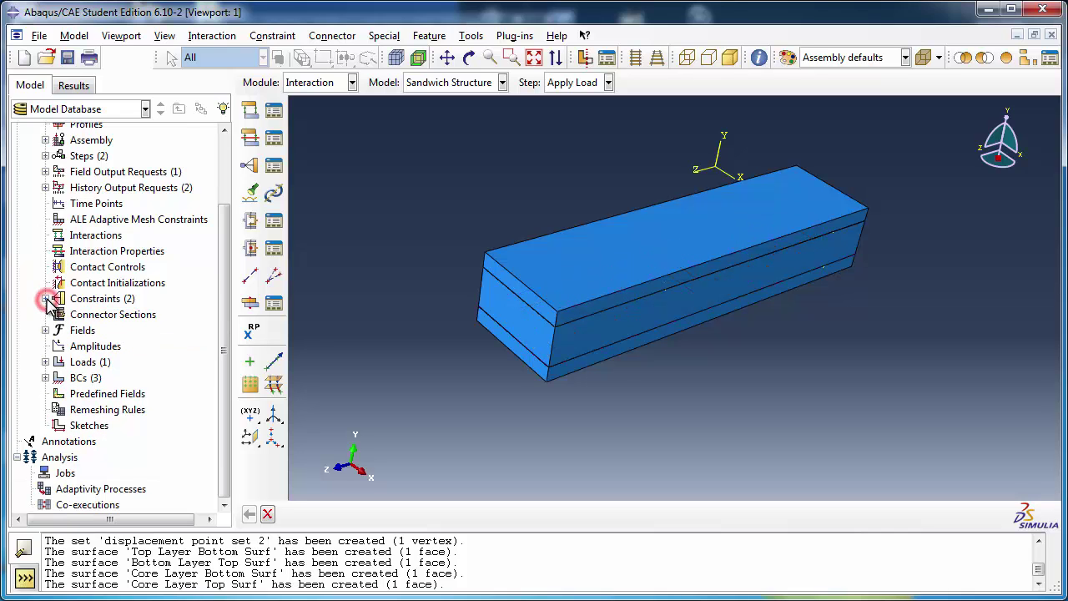
- Assign C3D8R reduced-integration brick elements to the Bottom Layer part
scroll(113, 334, up, 2)
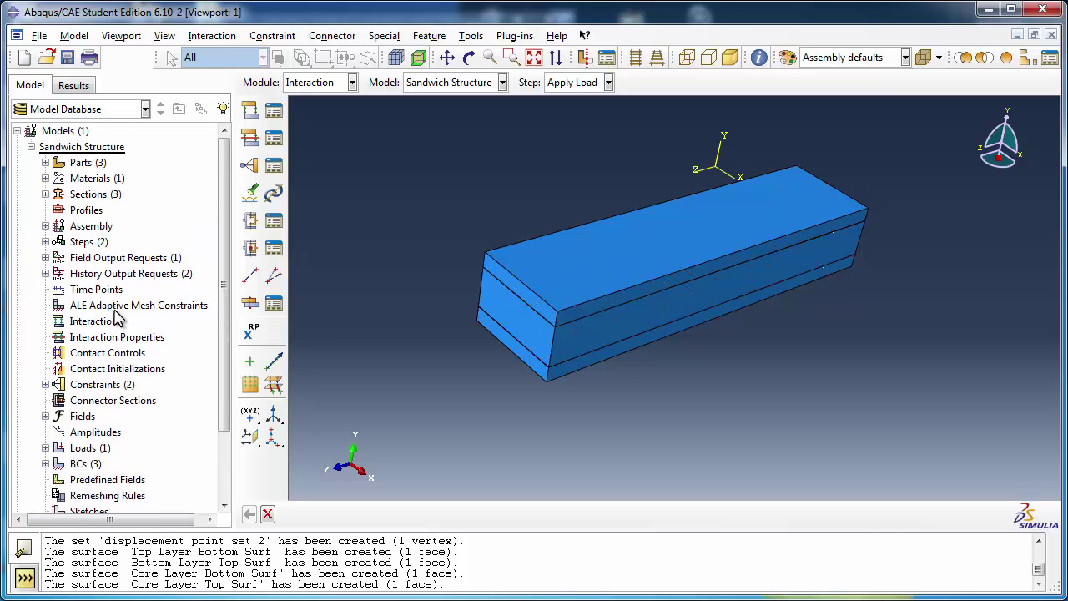
click(46, 163)
click(59, 179)
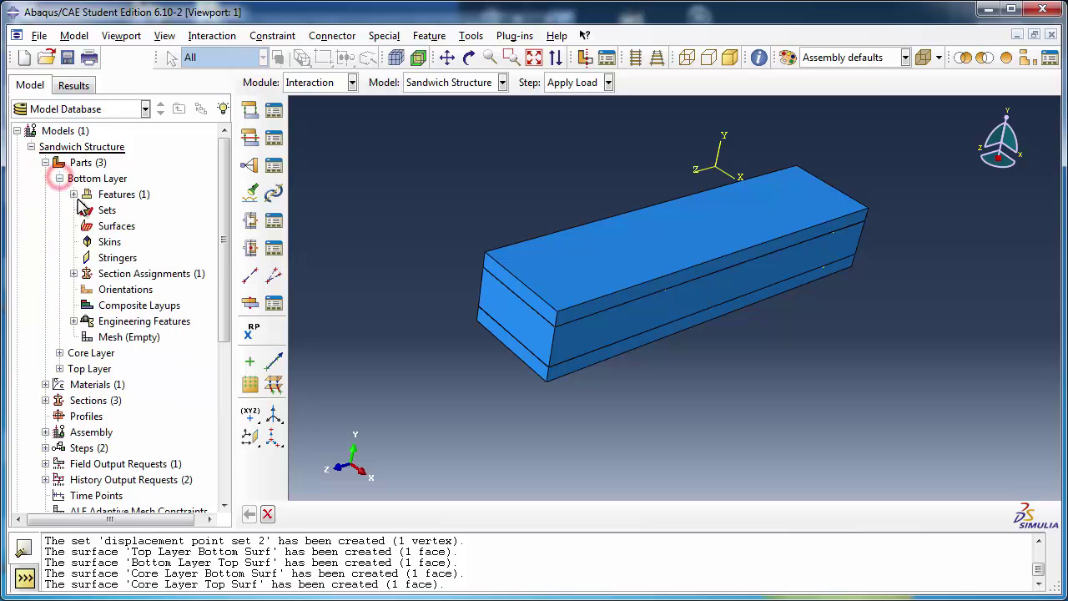
double_click(136, 338)
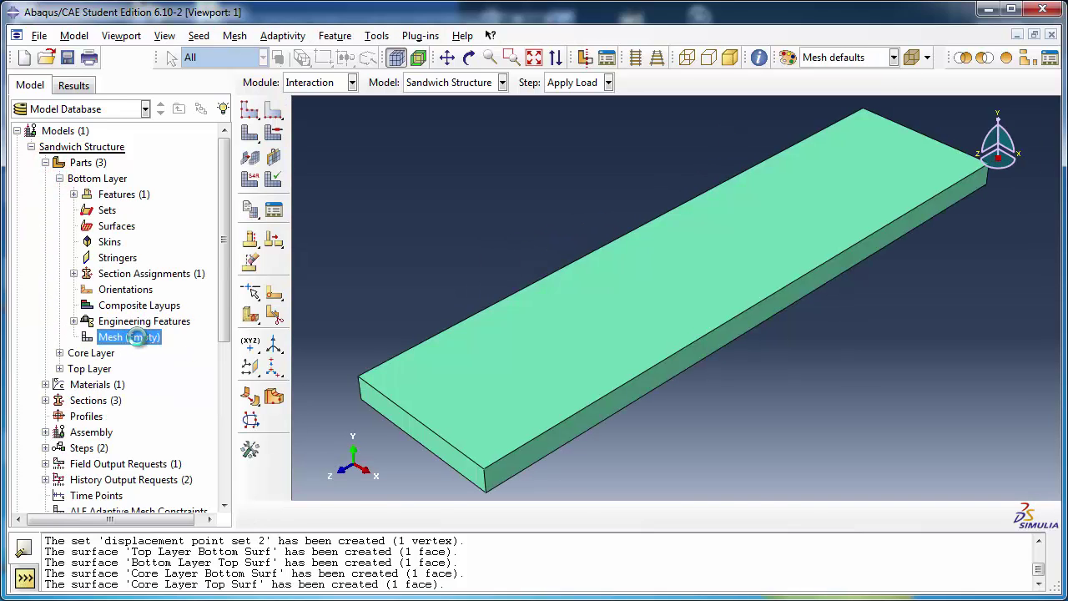
click(251, 184)
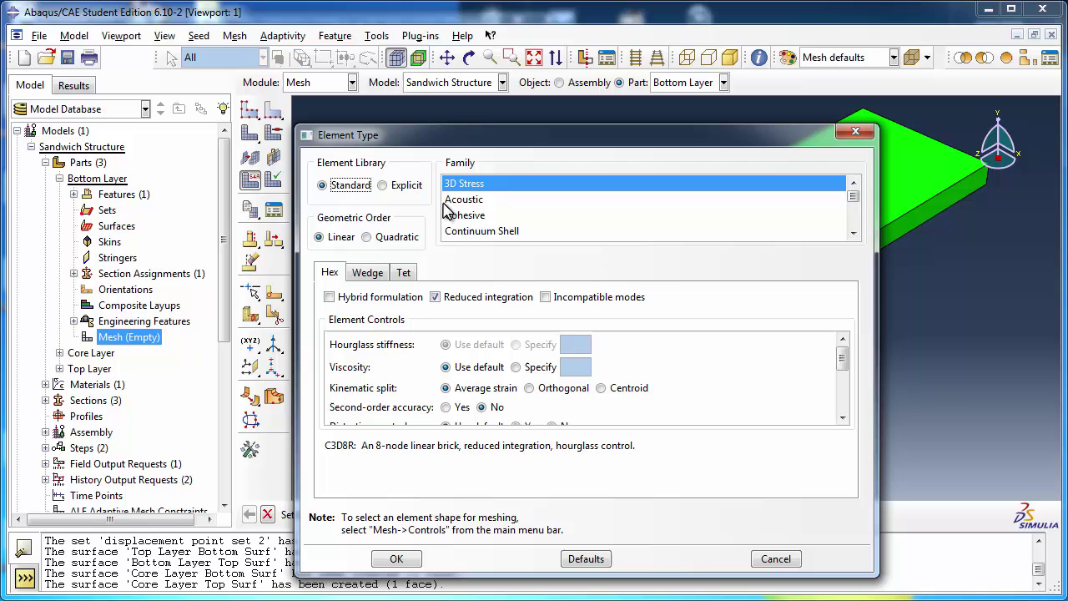
click(436, 297)
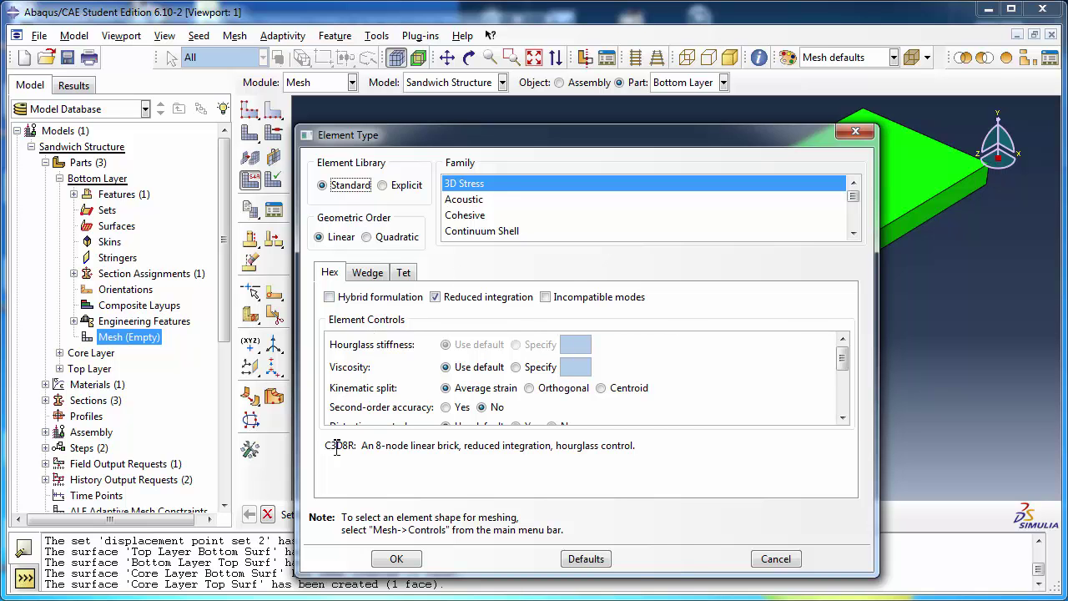
click(396, 558)
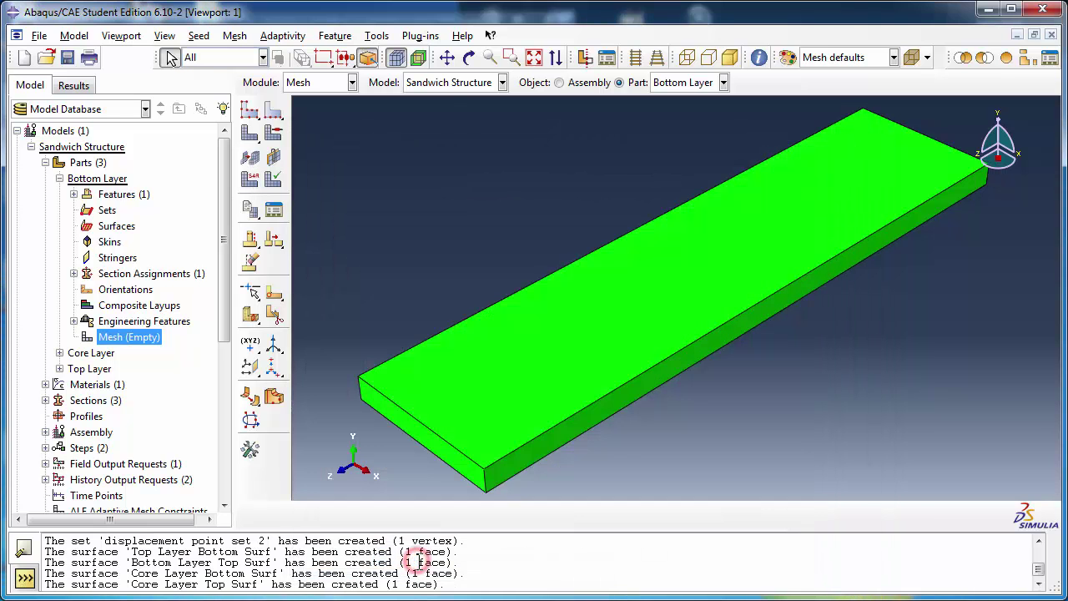
- Seed the Bottom Layer at 0.04 global size and mesh it into 100 elements
click(250, 111)
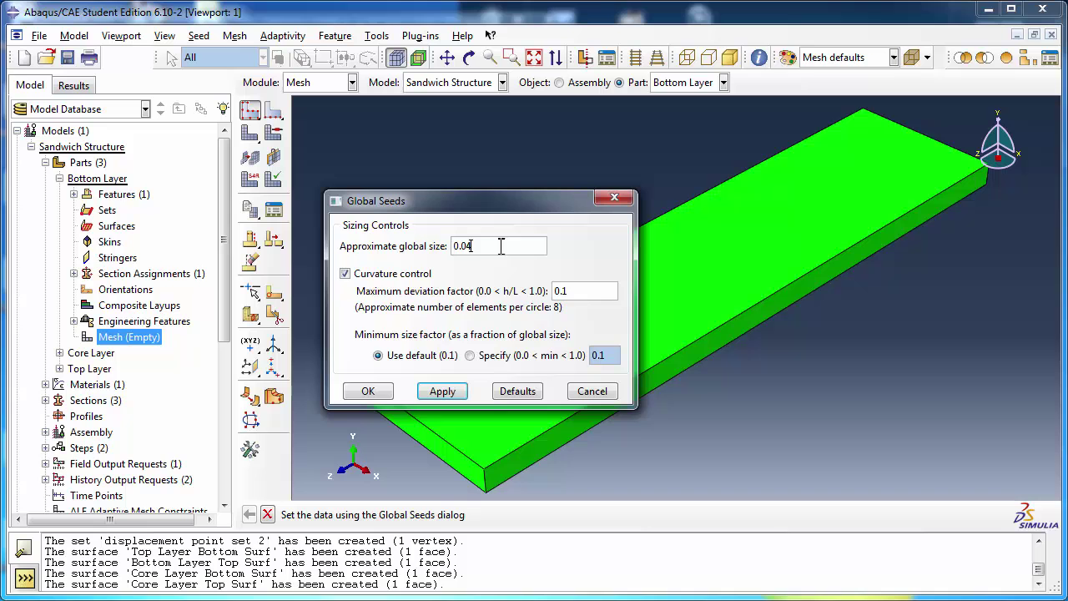
click(375, 392)
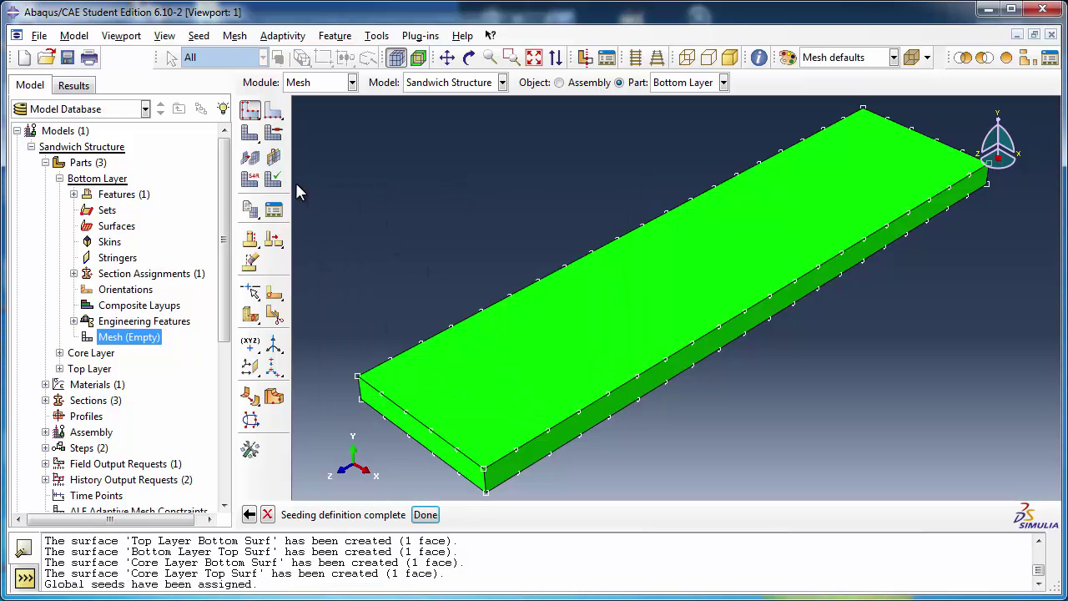
click(250, 135)
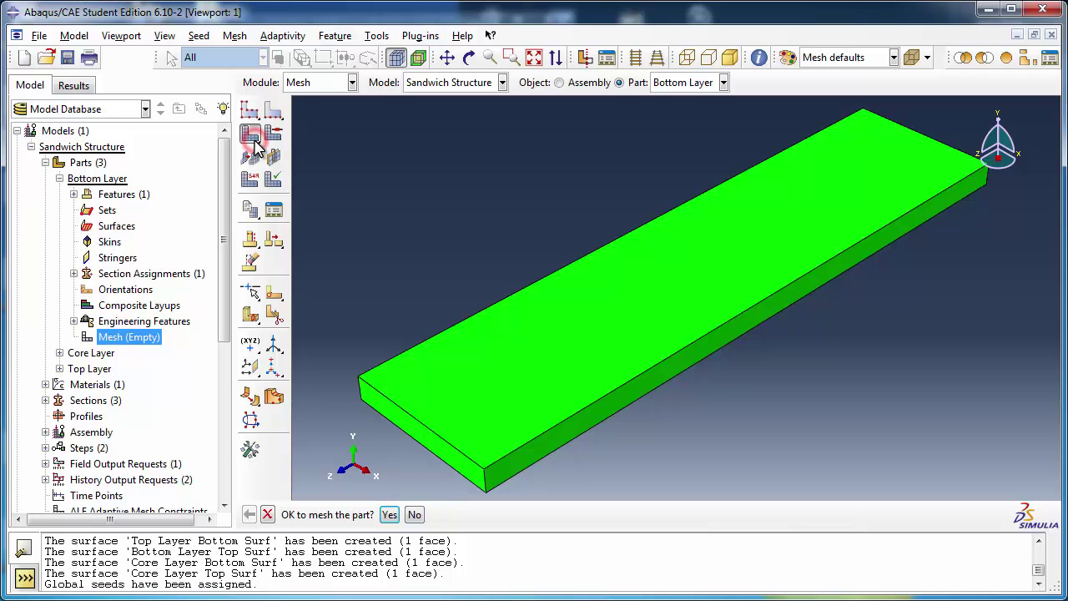
click(389, 515)
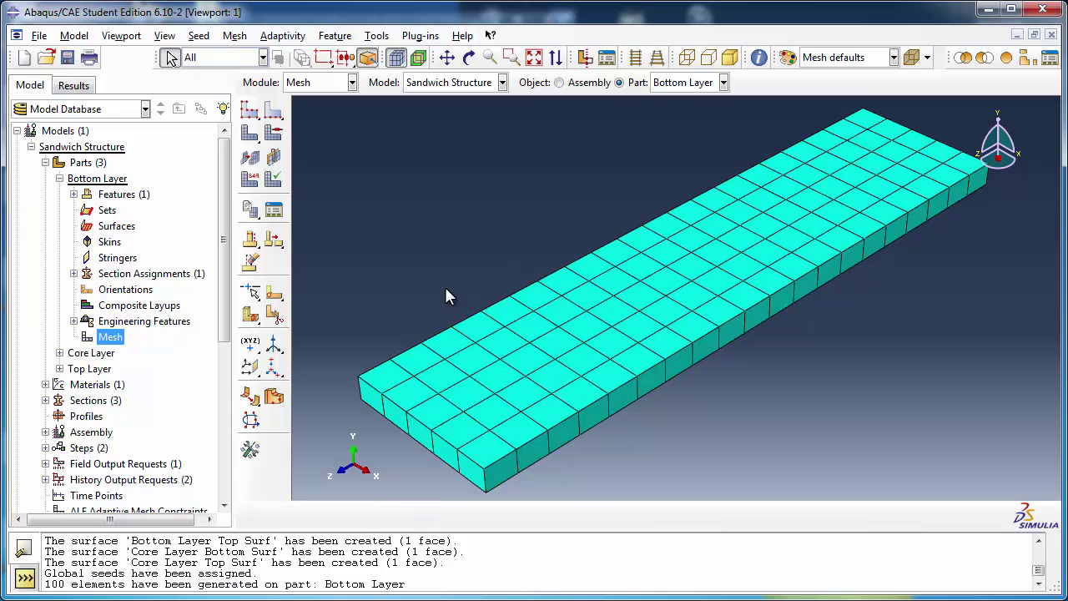
click(59, 178)
- Open the Core Layer part for meshing and accept its element type
click(60, 194)
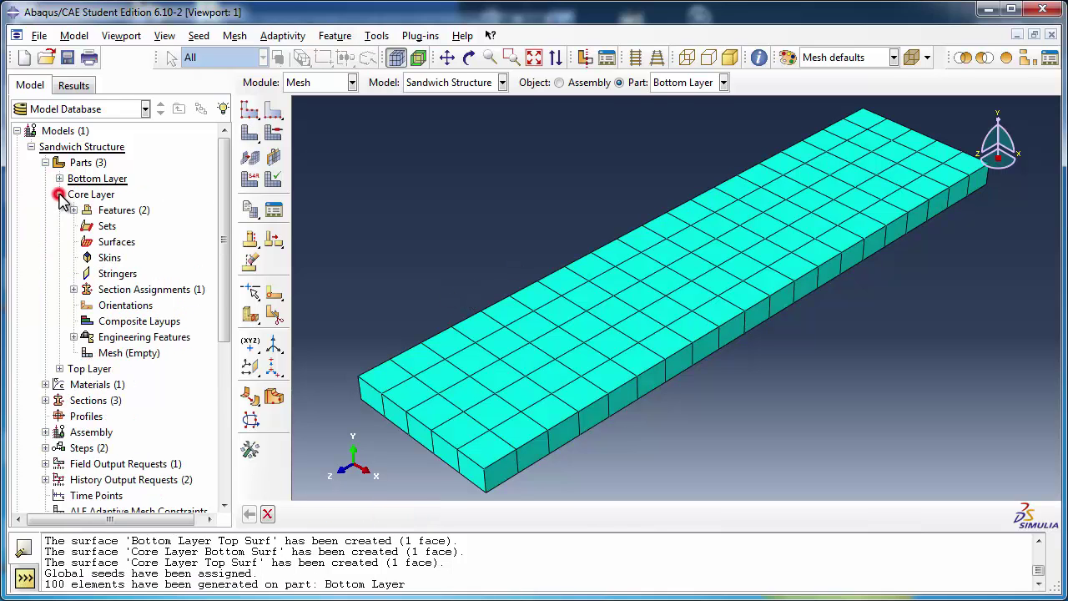
double_click(148, 353)
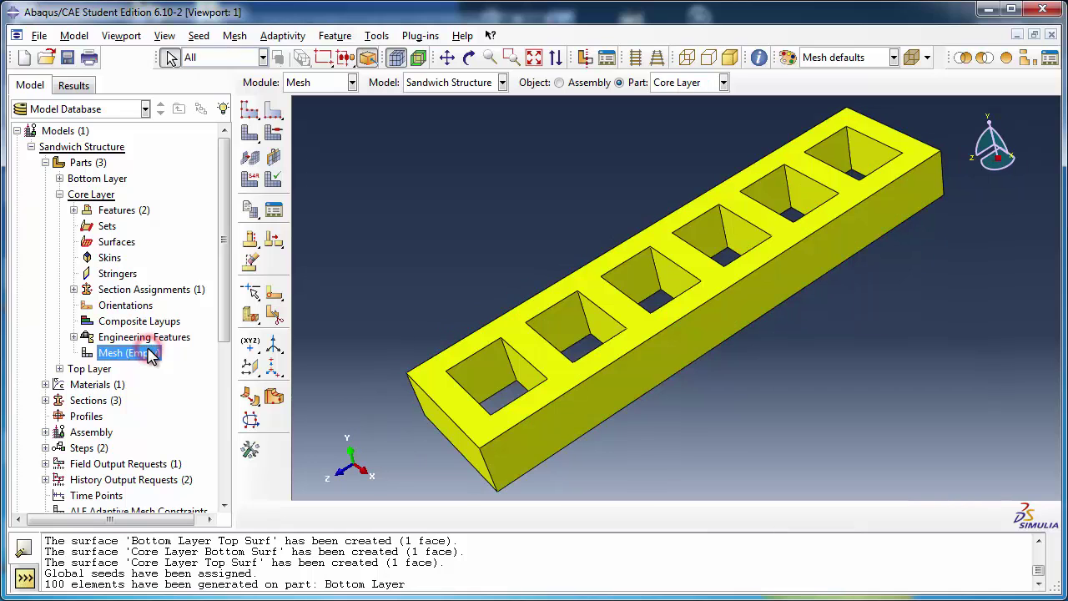
click(250, 181)
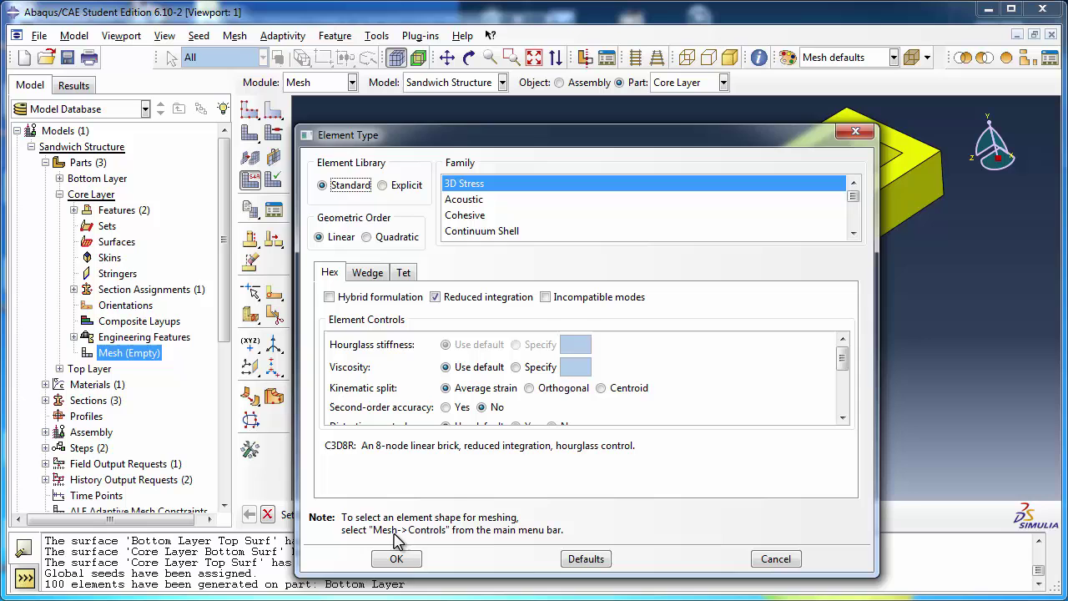
click(414, 554)
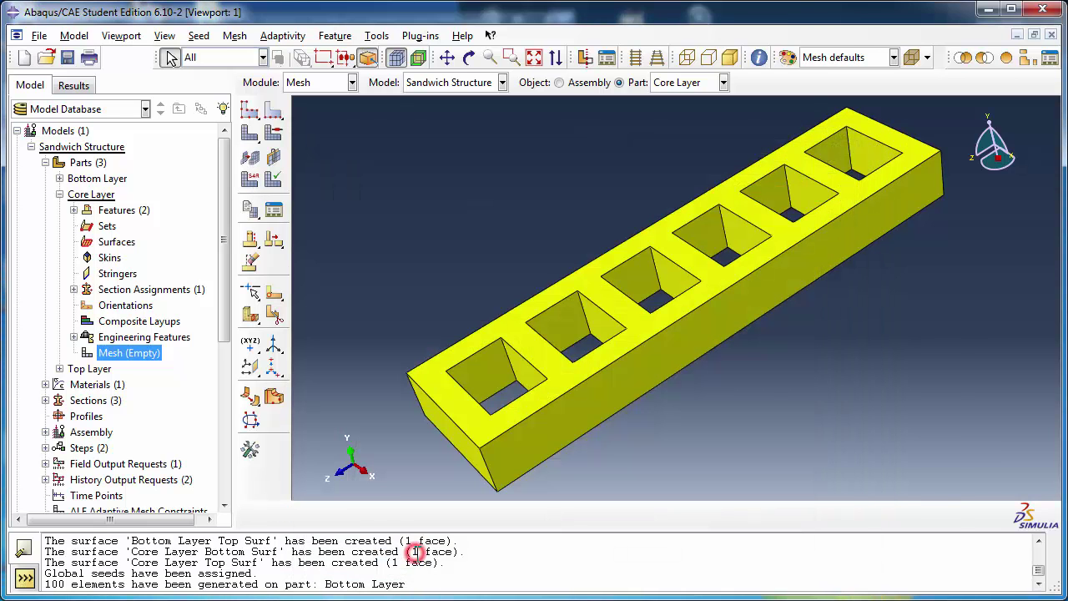
- Change the Core Layer global seed to 0.04 and generate its 124-element mesh
click(250, 111)
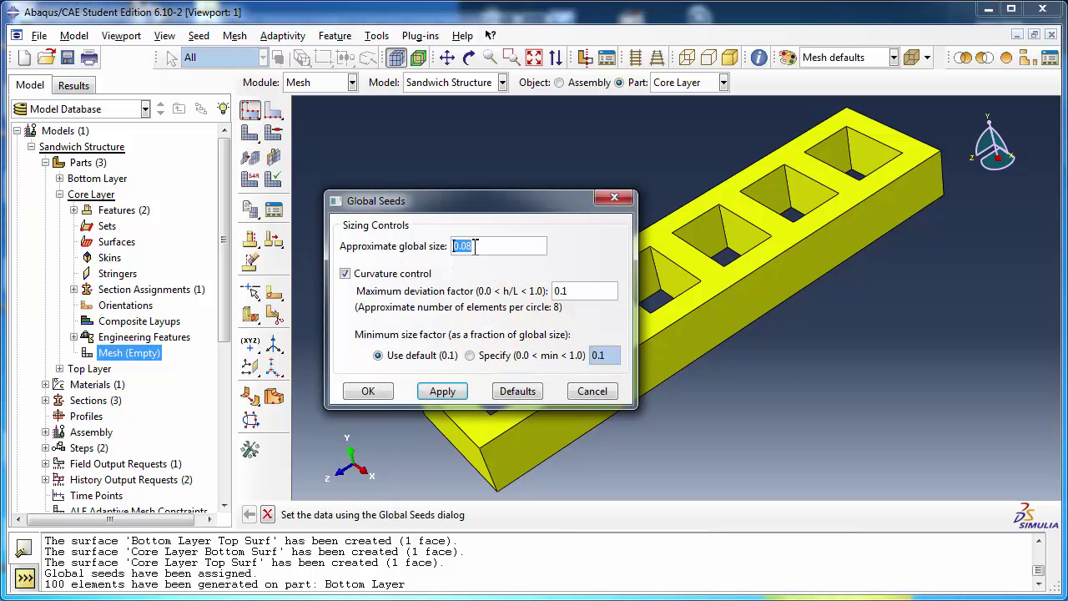
click(471, 245)
key(BackSpace)
text(4)
click(376, 392)
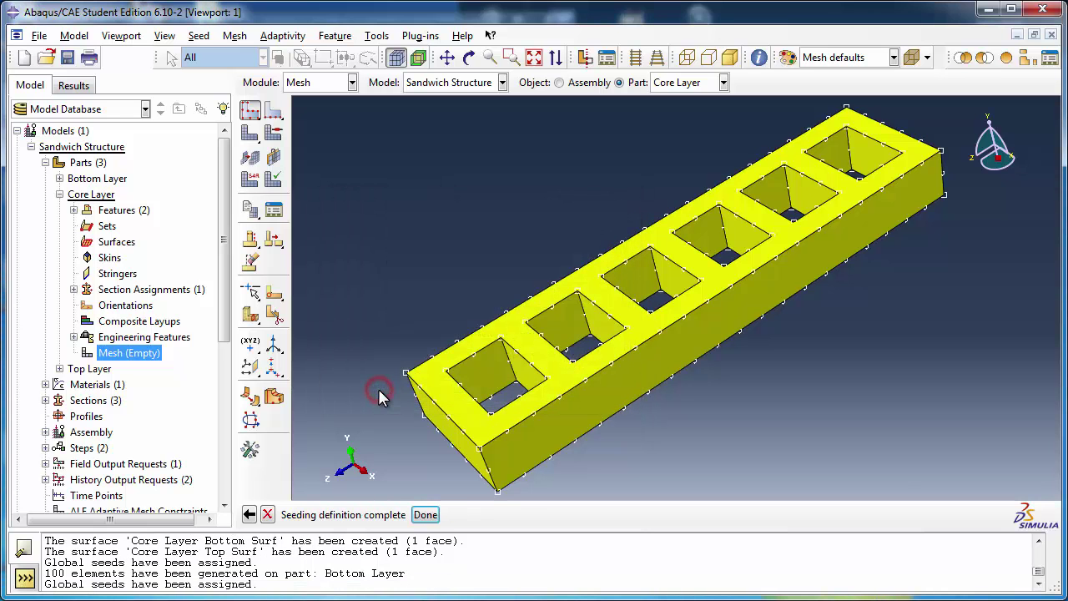
click(252, 136)
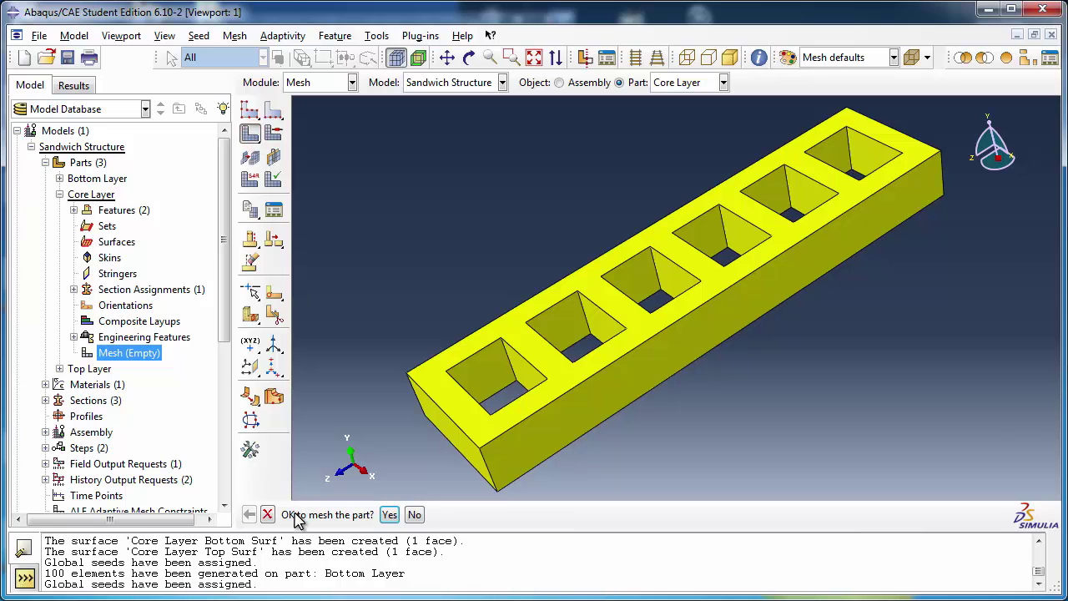
click(389, 514)
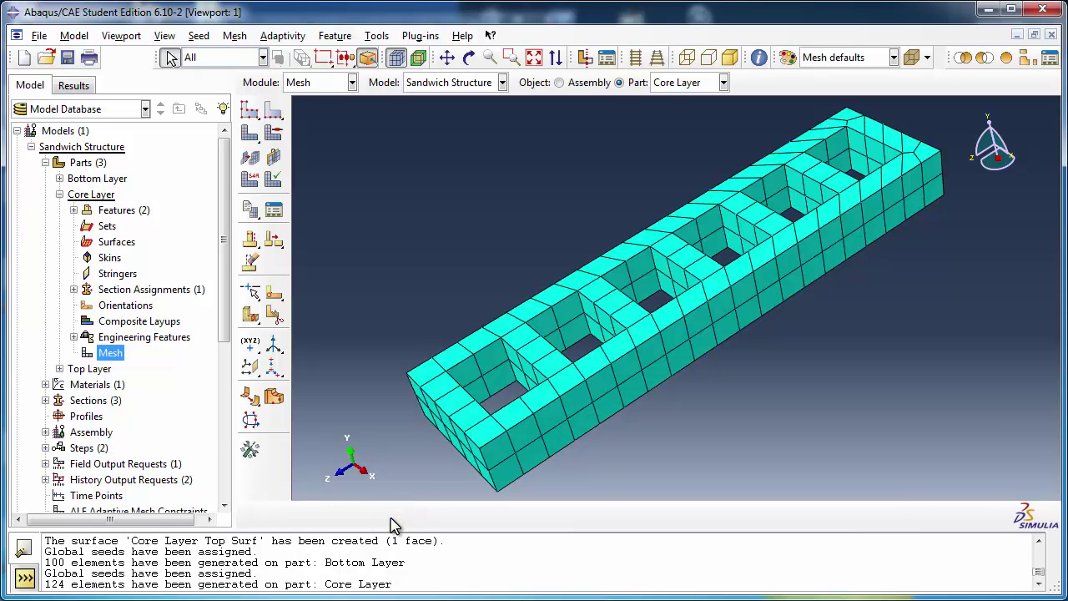
- Open the Top Layer part for meshing and accept the default C3D8R element type
click(59, 194)
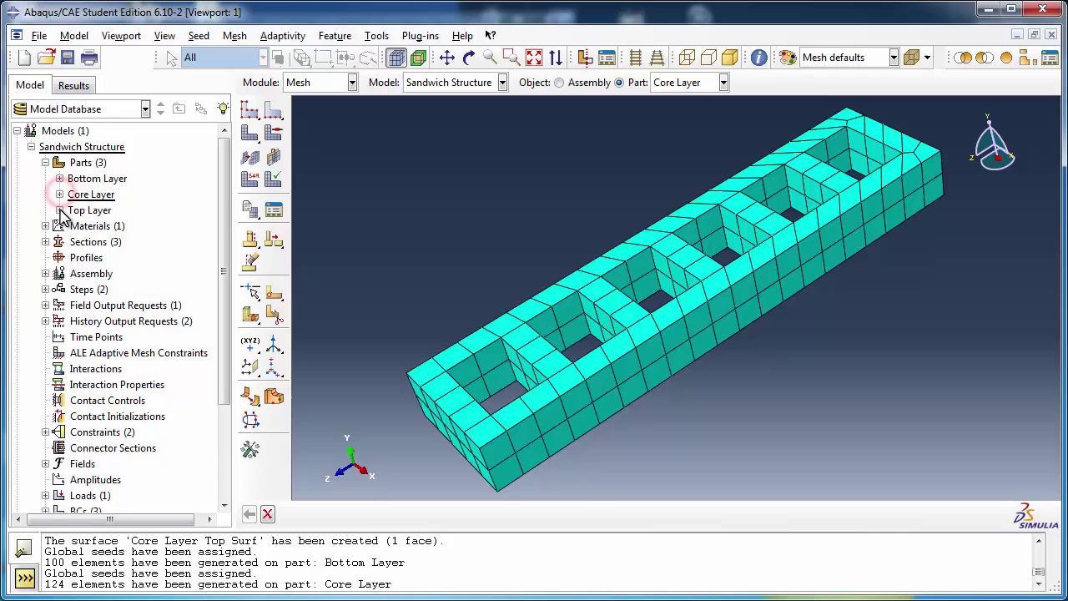
click(60, 209)
double_click(137, 369)
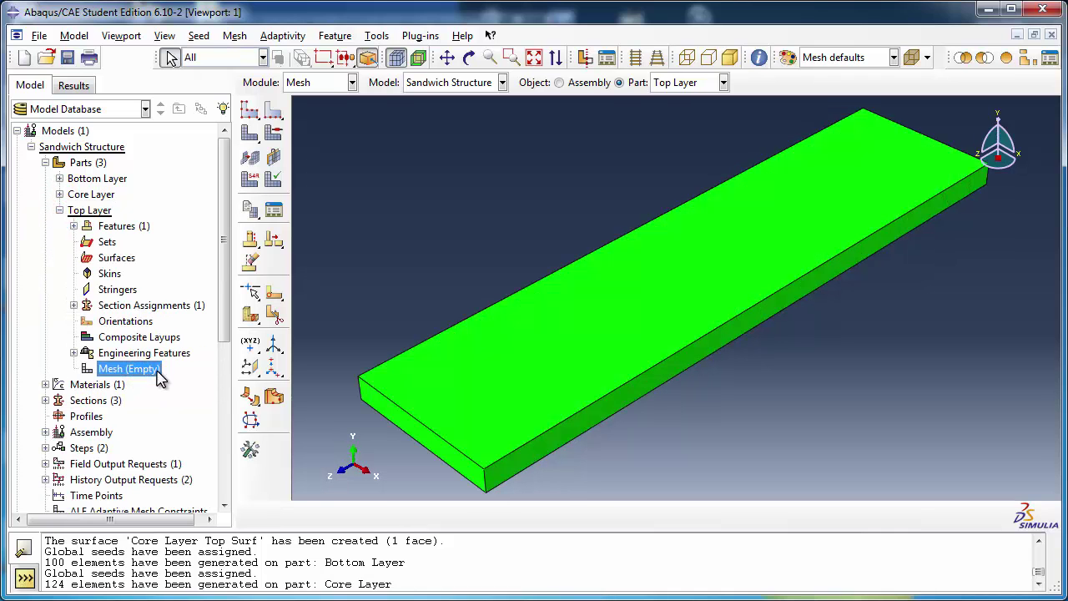
click(250, 181)
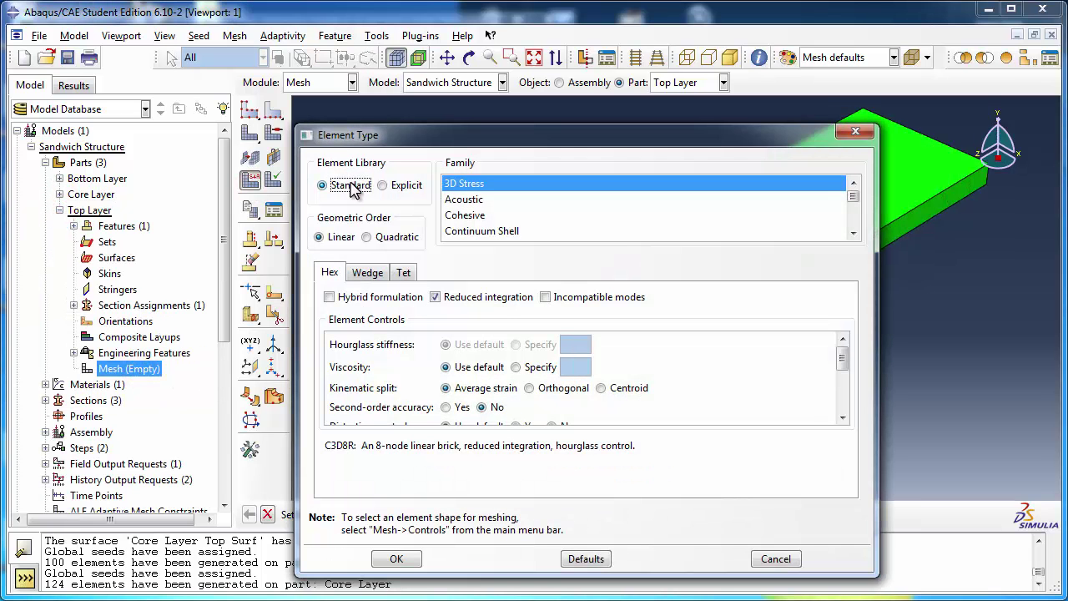
click(407, 560)
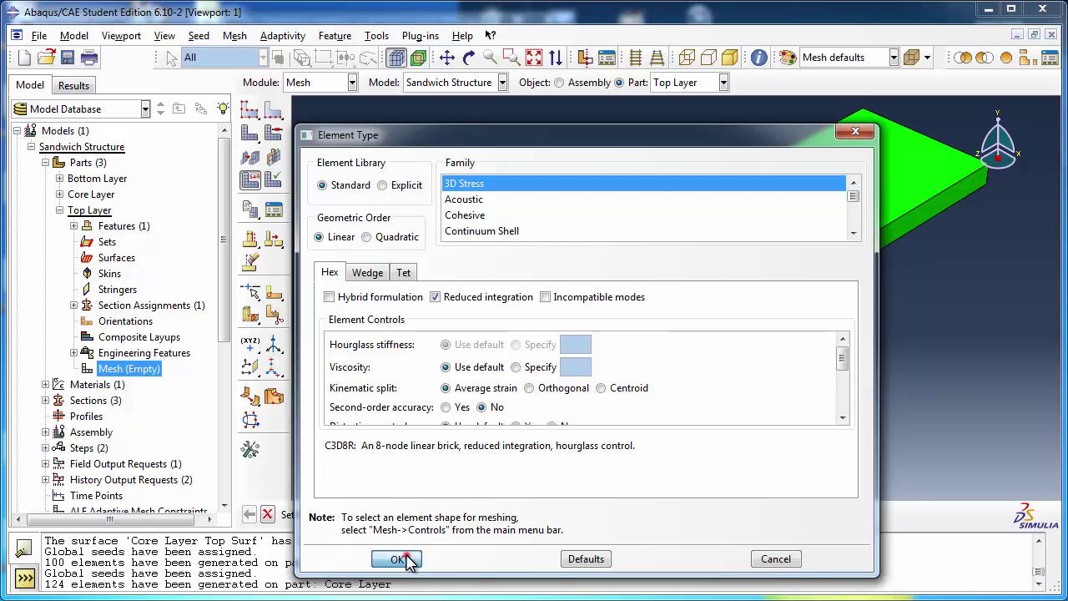
- Seed the Top Layer at 0.04 global size and generate its 100-element mesh
click(250, 112)
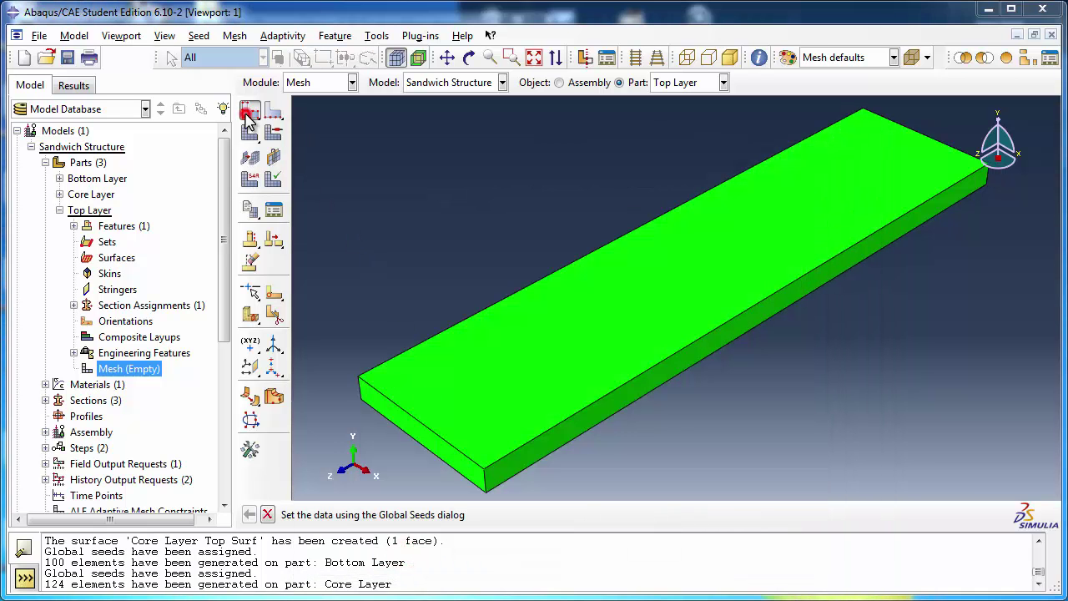
click(371, 392)
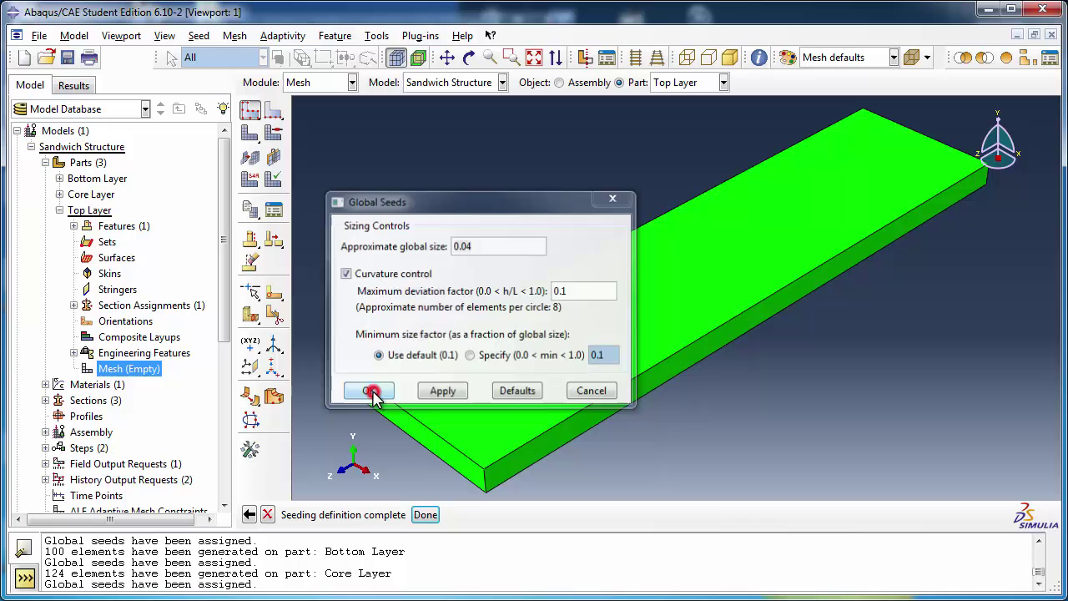
click(249, 136)
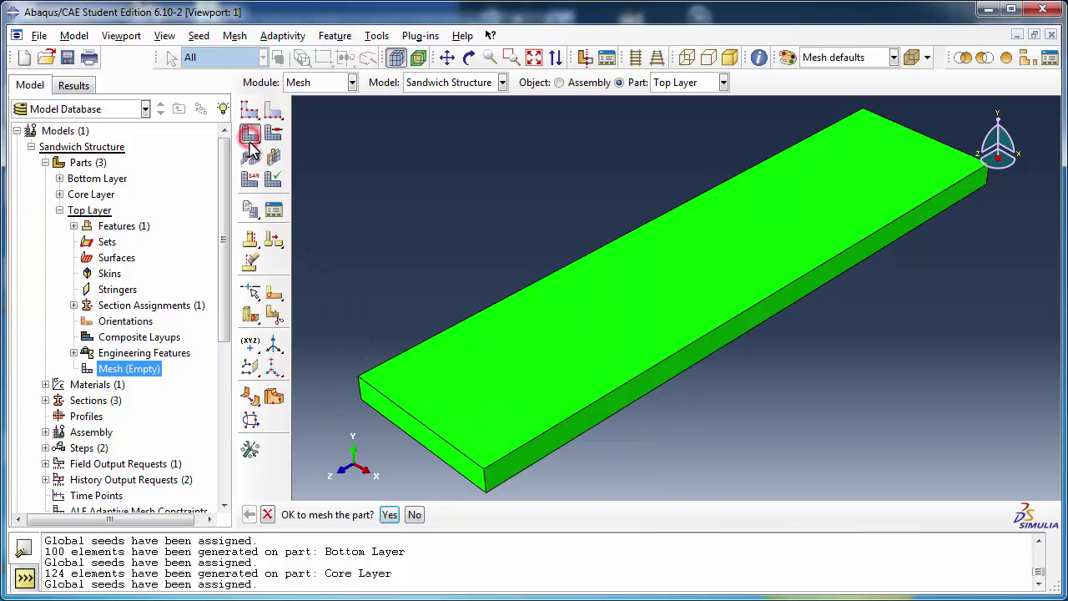
click(389, 515)
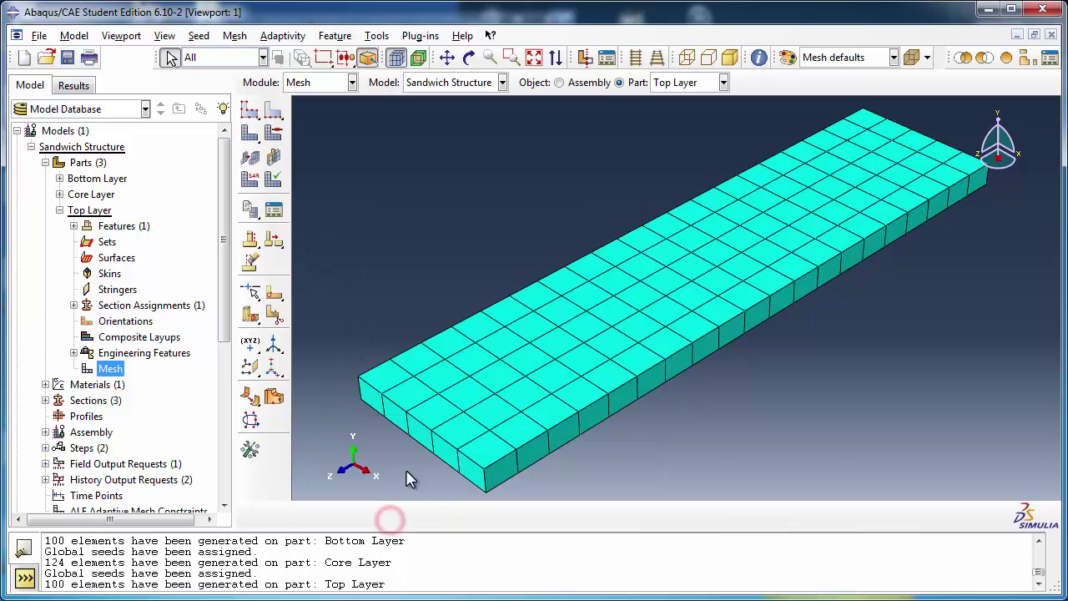
scroll(495, 326, up, 2)
- Create job SandwichStructureJob with description 'Run the sandwich structure simulation'
click(60, 211)
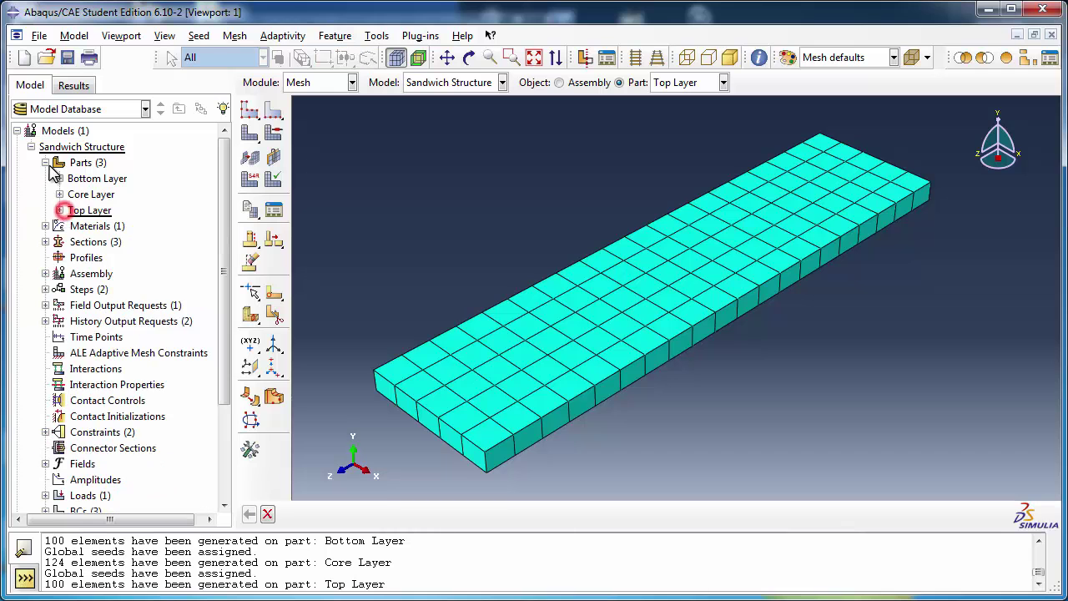
click(45, 162)
scroll(118, 282, down, 2)
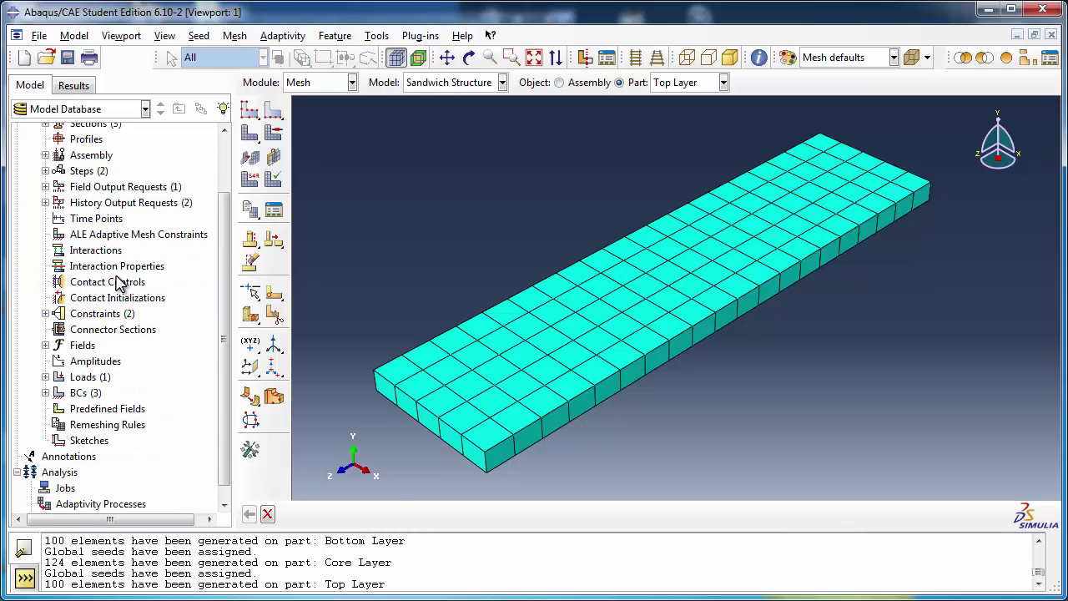
scroll(118, 284, down, 1)
click(66, 473)
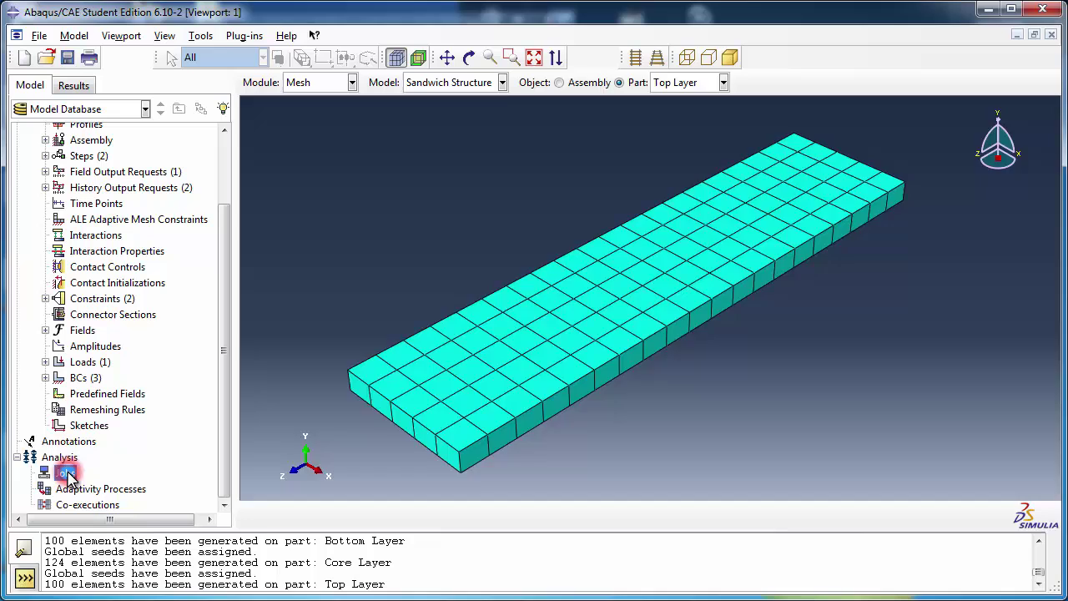
double_click(66, 473)
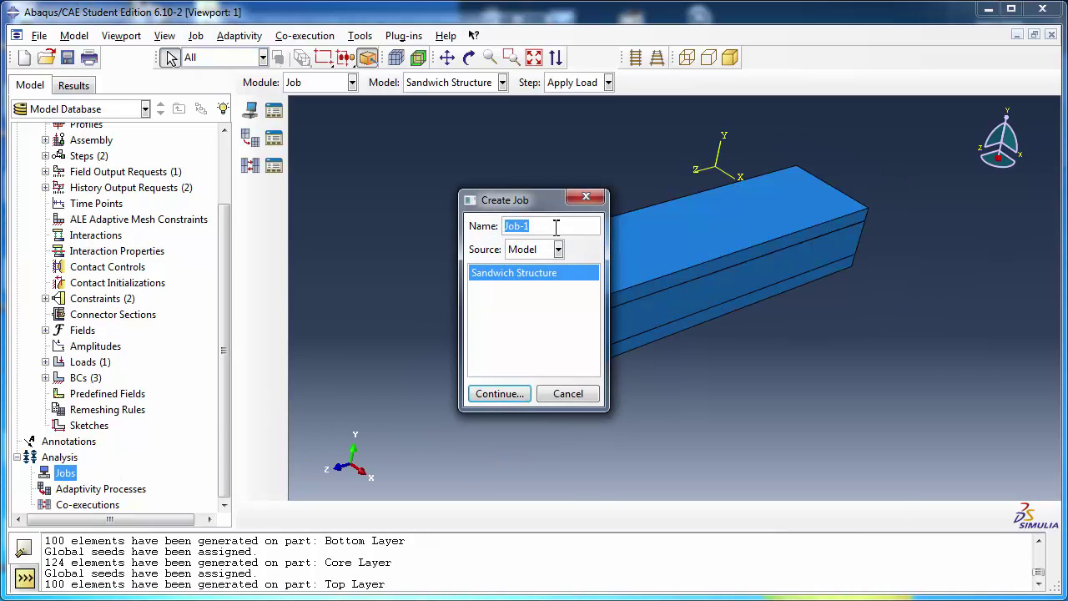
text(SandwichStructureJob)
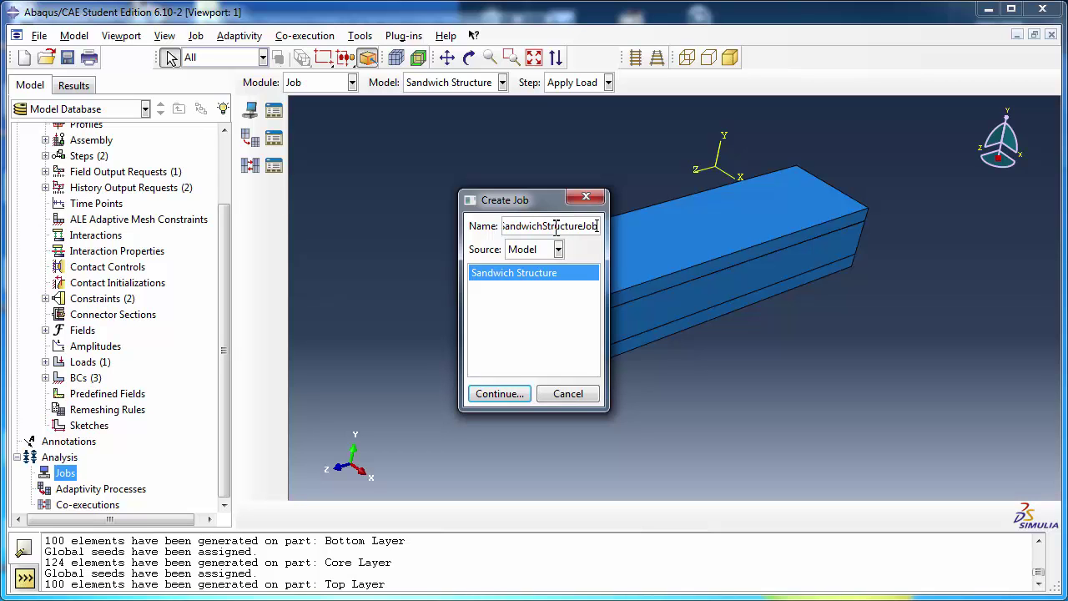
click(499, 395)
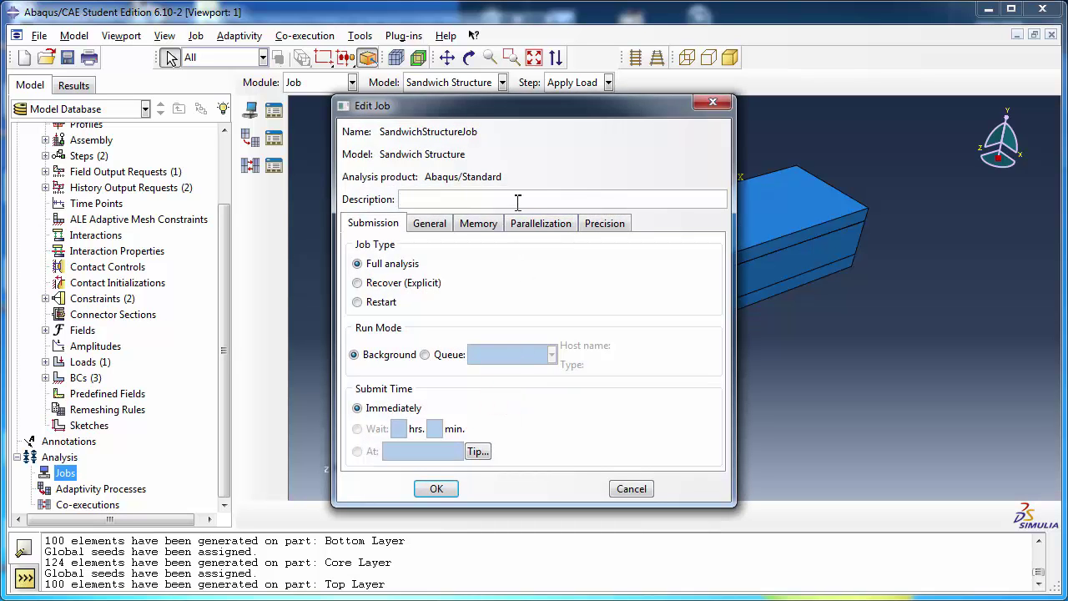
click(518, 201)
text(Run the sandwich structure simulat)
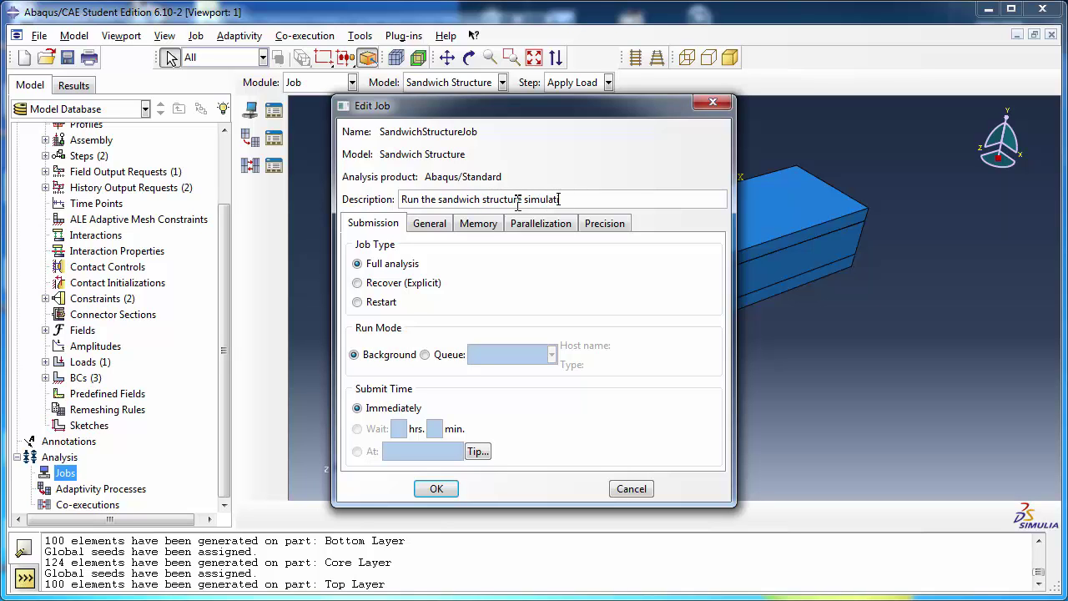
text(ion)
click(436, 488)
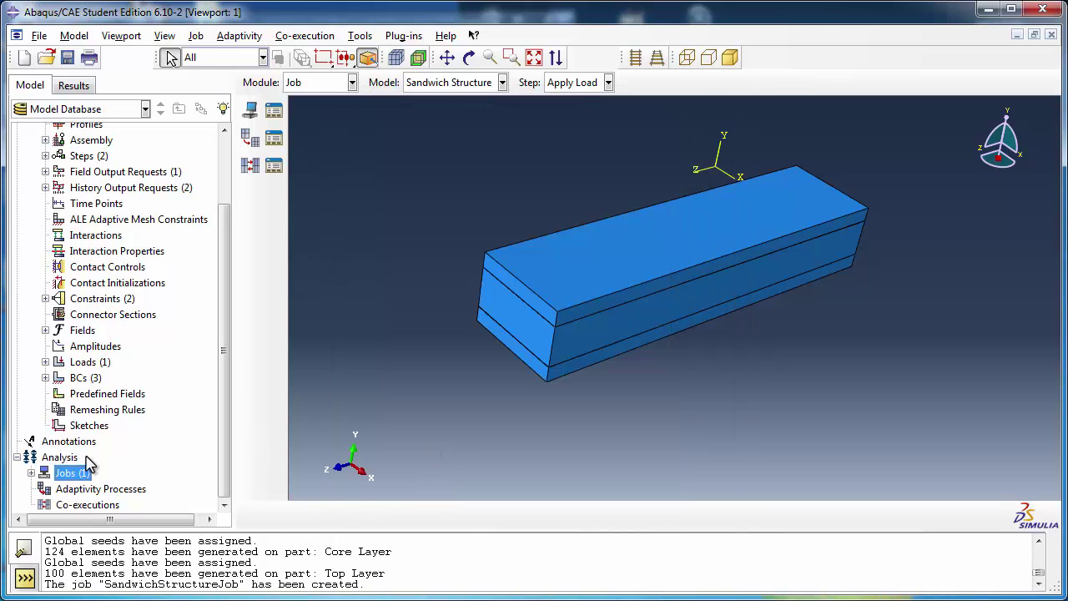
click(31, 473)
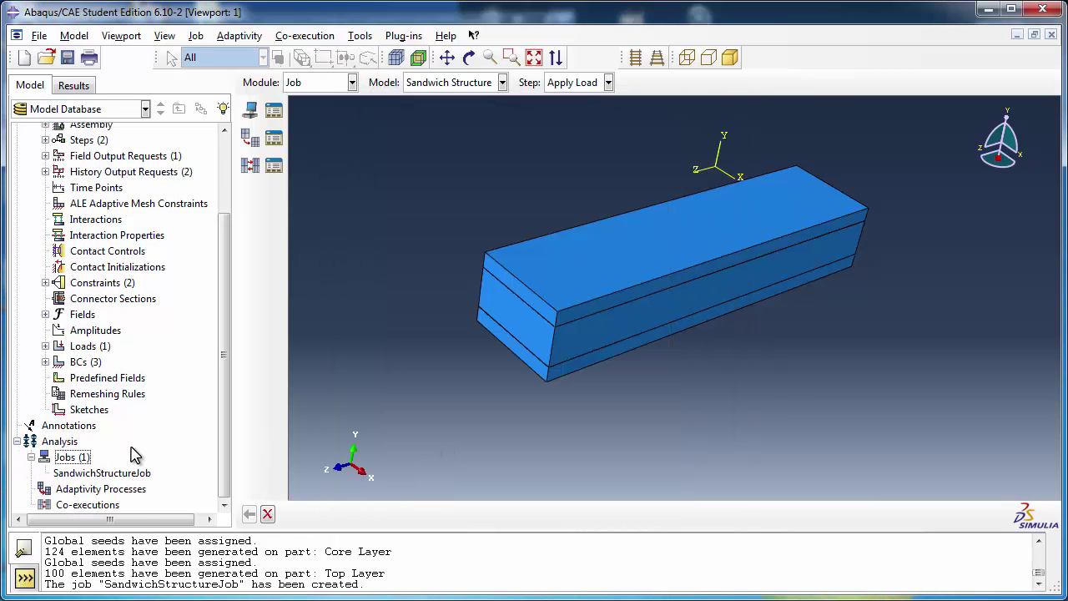
- Submit SandwichStructureJob and let it run to successful completion
right_click(117, 472)
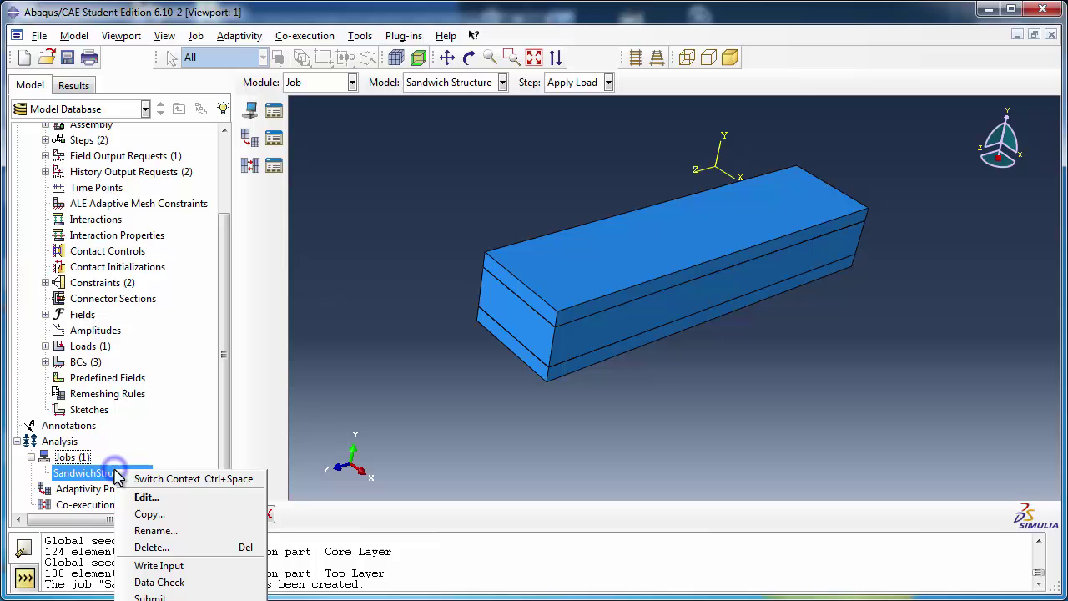
click(171, 596)
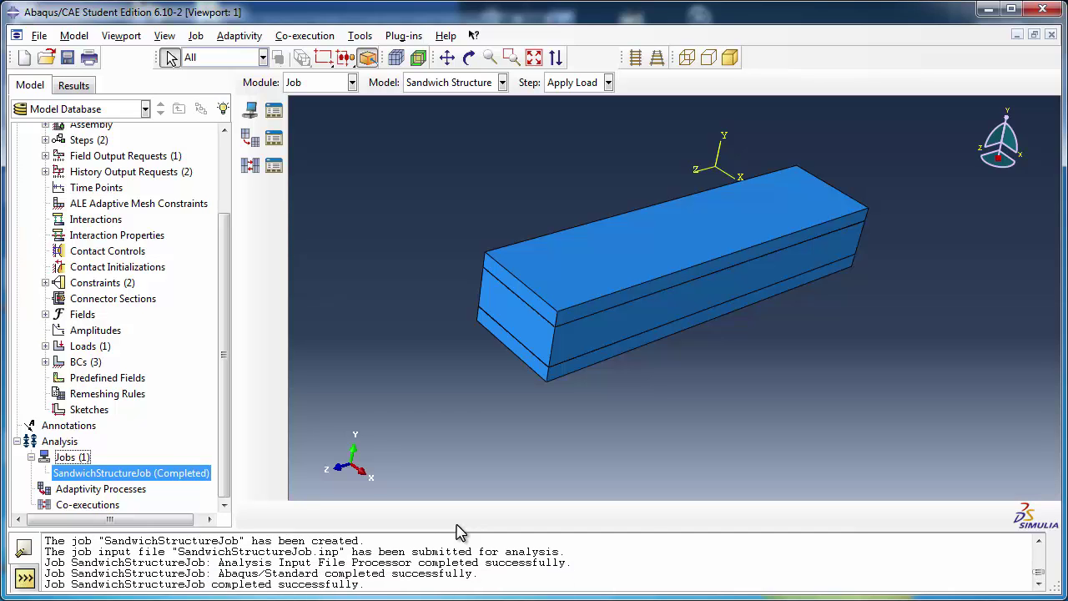
right_click(167, 474)
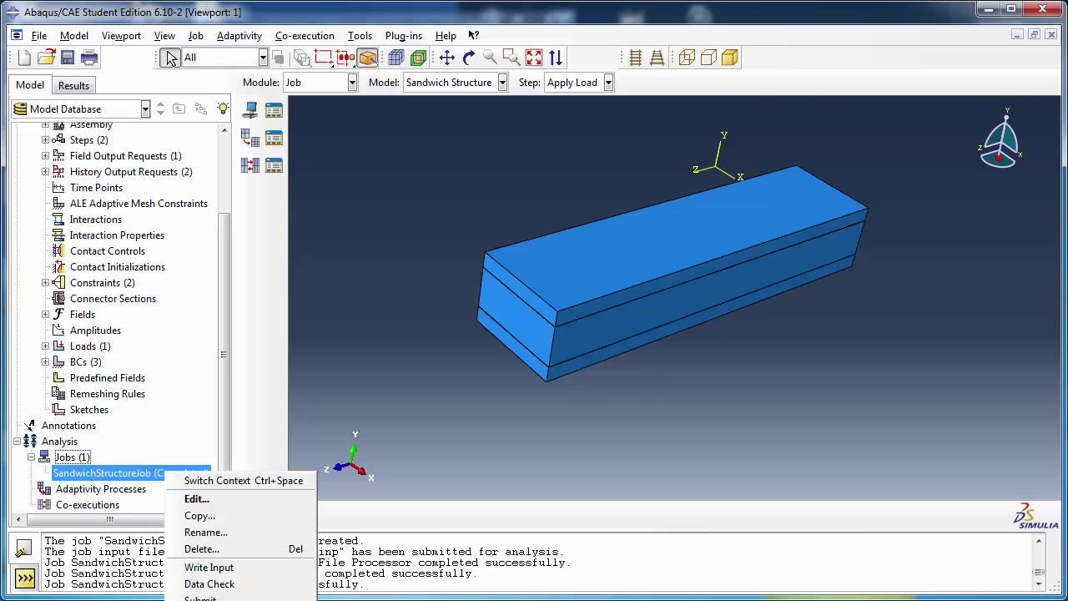
- Open SandwichStructureJob results, plot the deformed beam with displacement U, then return to the undeformed Mises plot
click(200, 600)
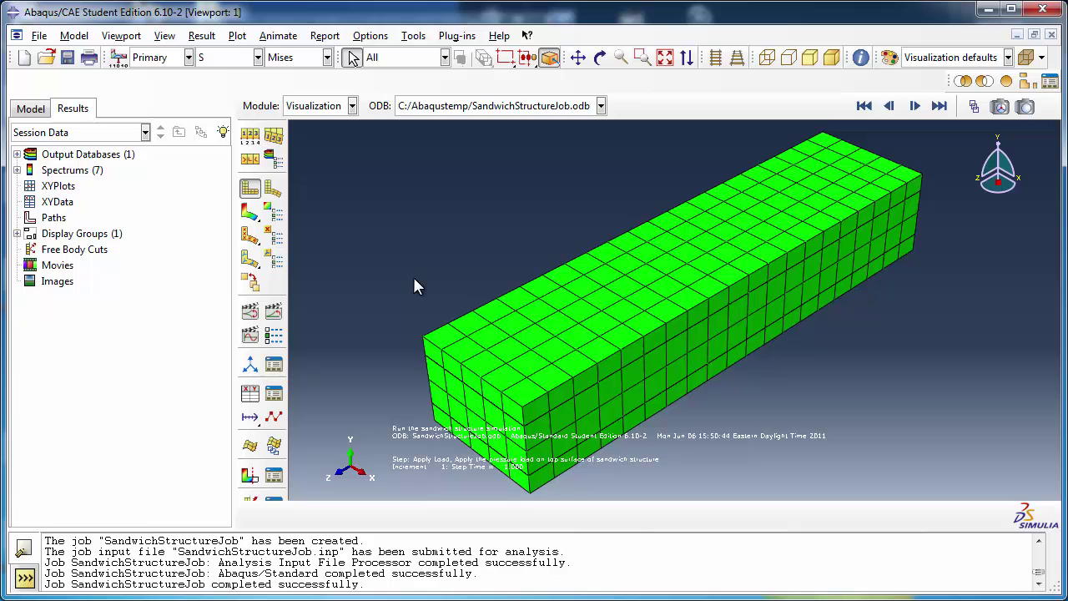
click(273, 192)
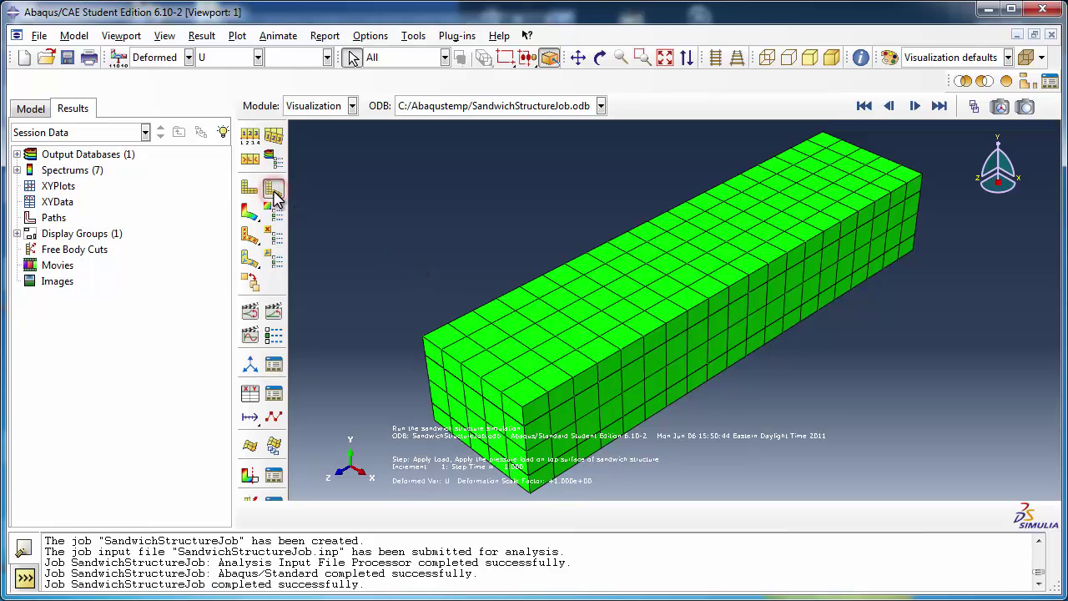
click(252, 190)
click(273, 191)
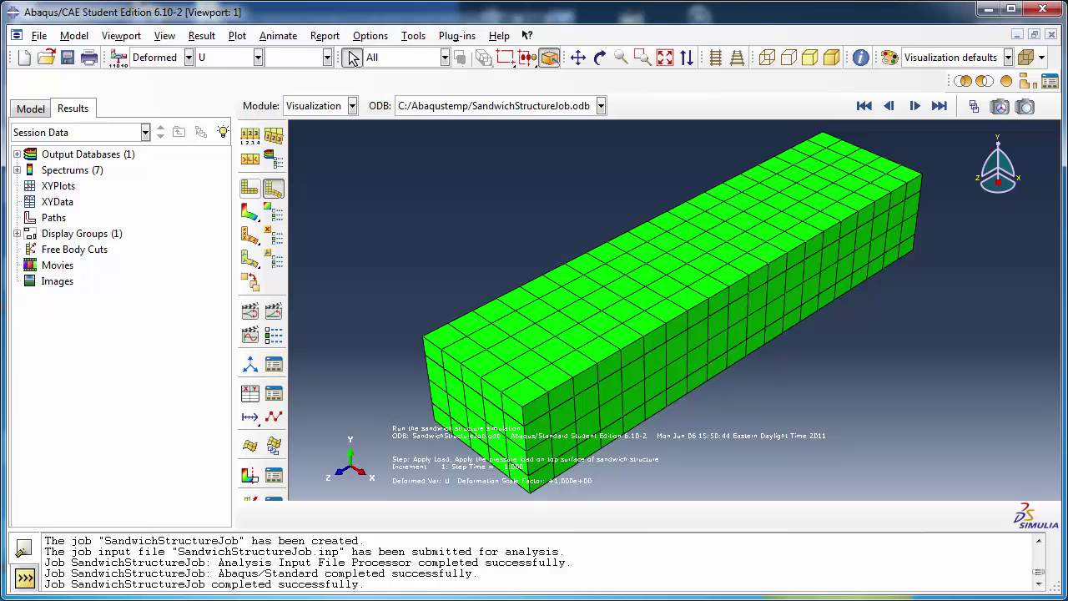
click(250, 191)
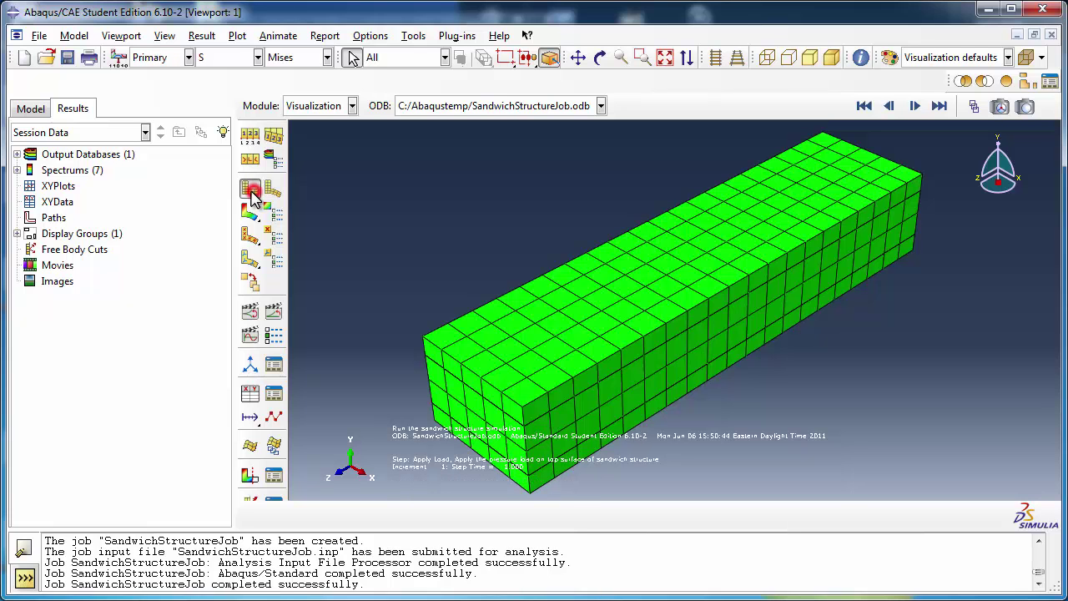
- Set a uniform deformation scale factor of 1000000 in the common plot options
click(251, 136)
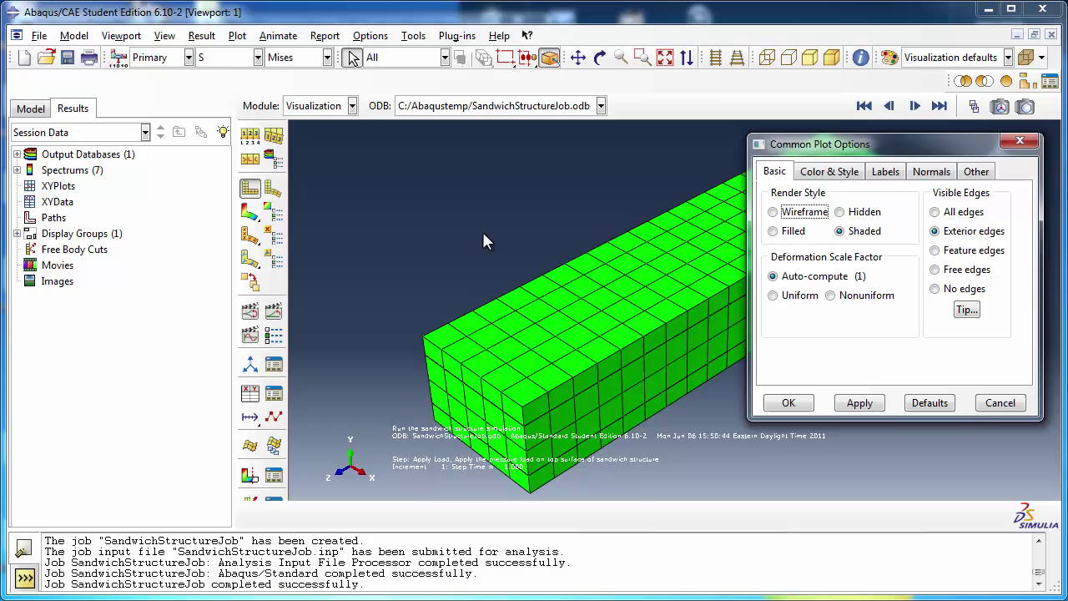
click(797, 299)
click(826, 320)
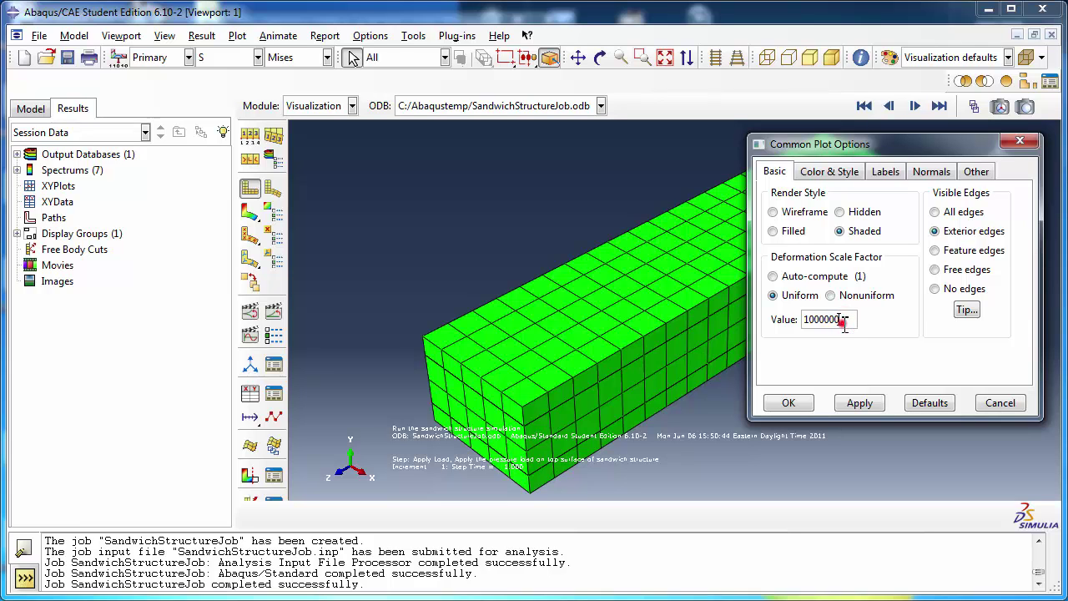
click(795, 404)
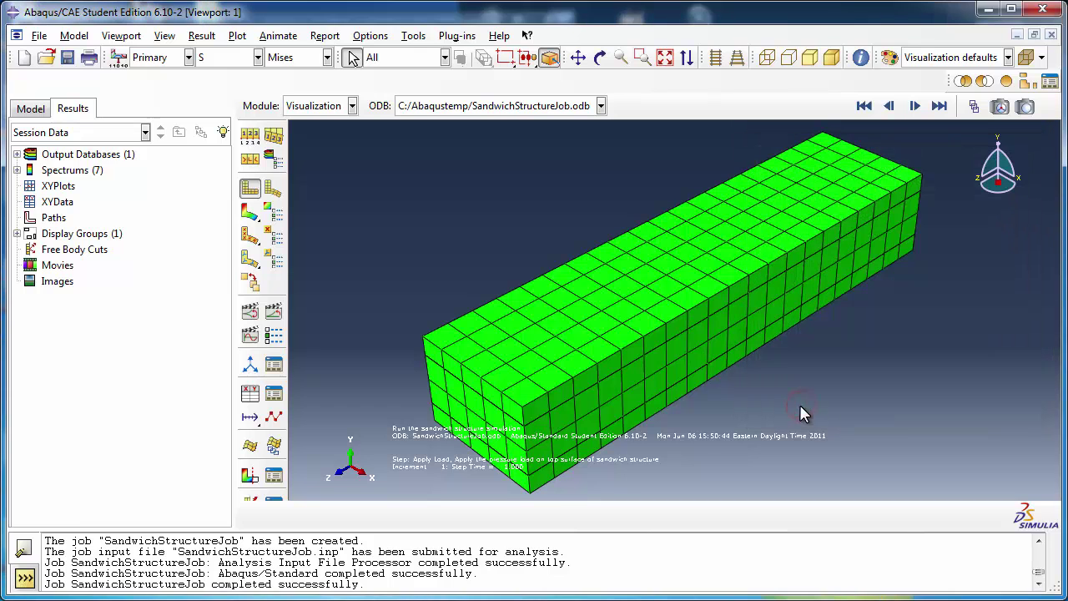
- Compare the scaled deformed shape against the undeformed plot, ending on the undeformed view
click(270, 195)
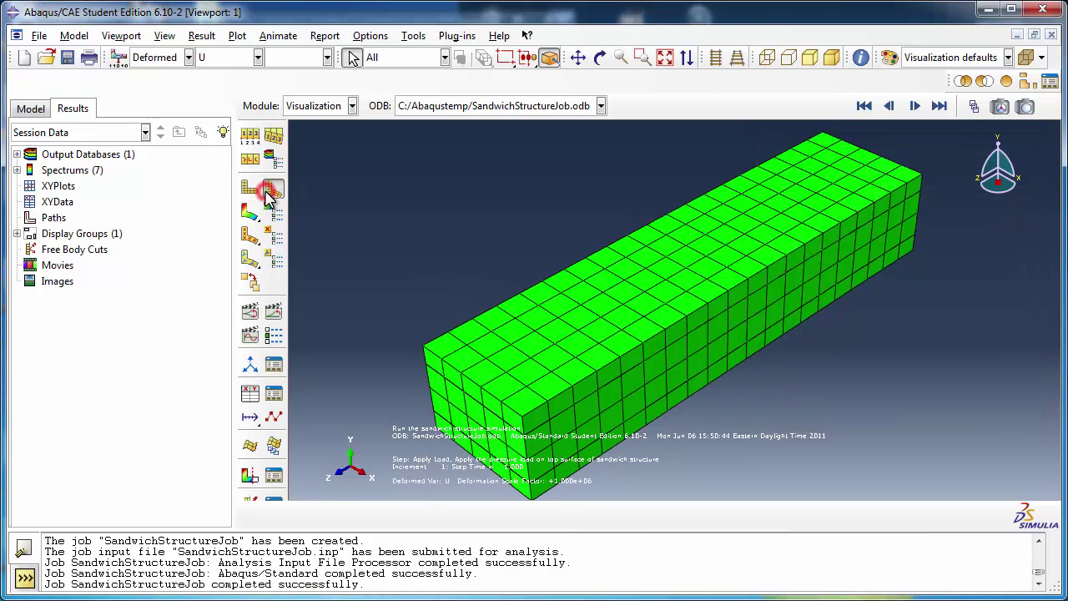
click(252, 190)
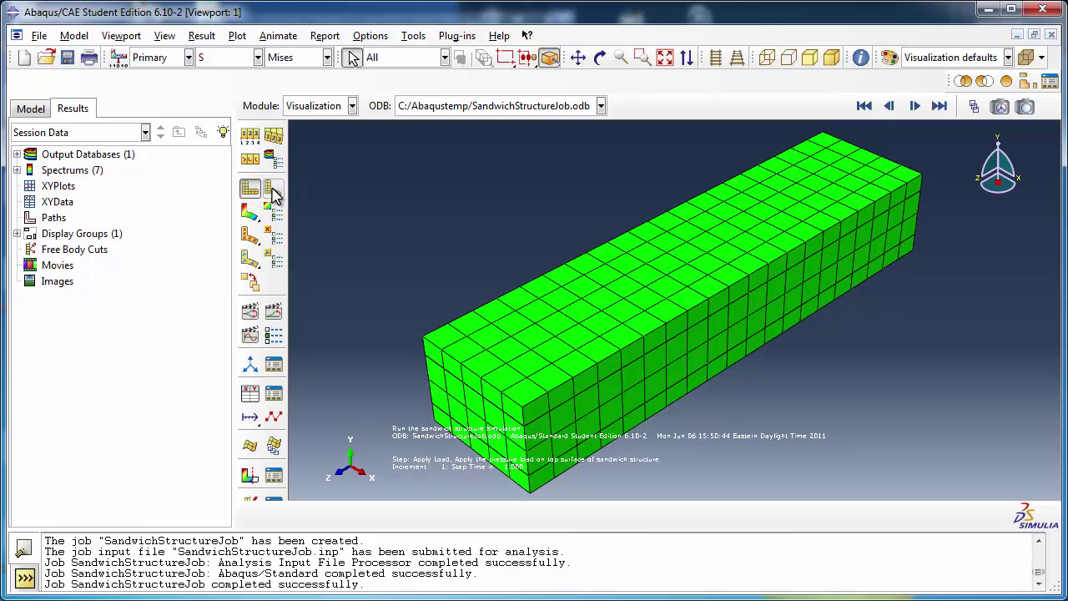
click(271, 192)
scroll(713, 315, down, 3)
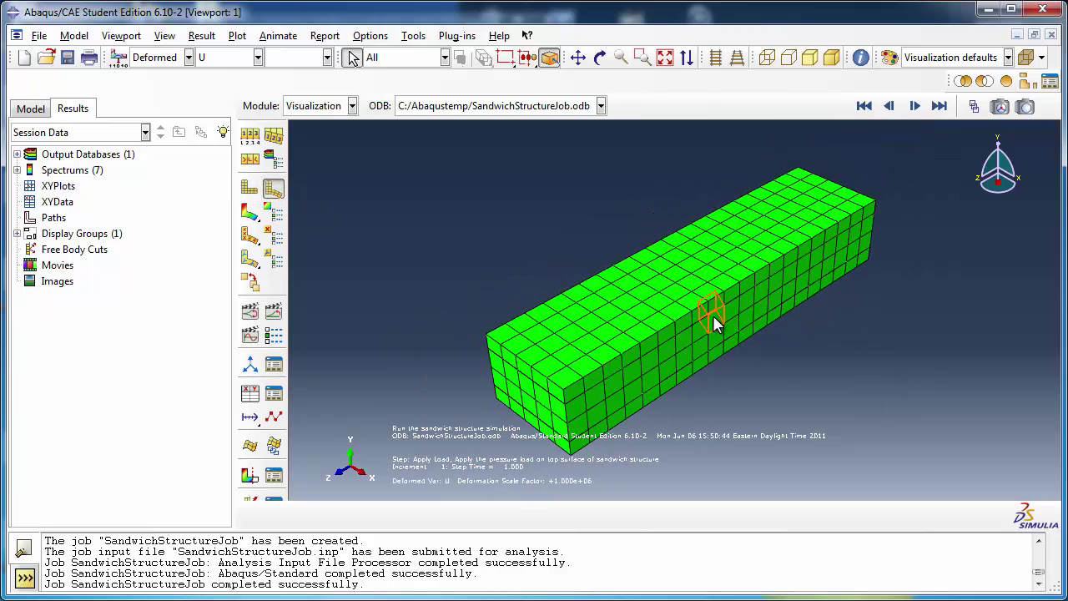
scroll(686, 325, up, 2)
click(249, 188)
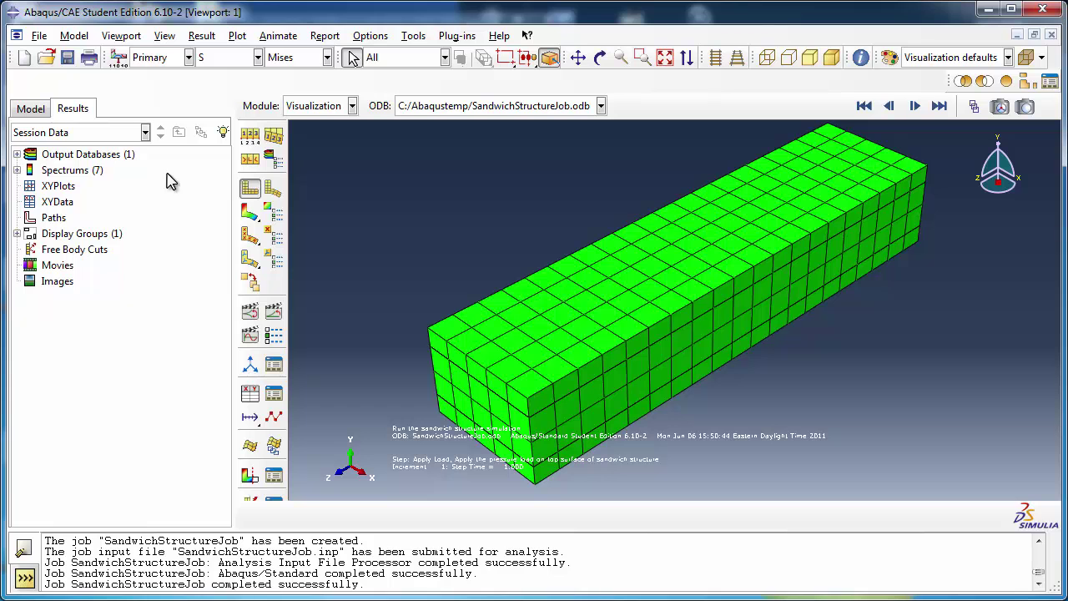
- Expand Output Databases and SandwichStructureJob.odb in the Results tree
click(17, 154)
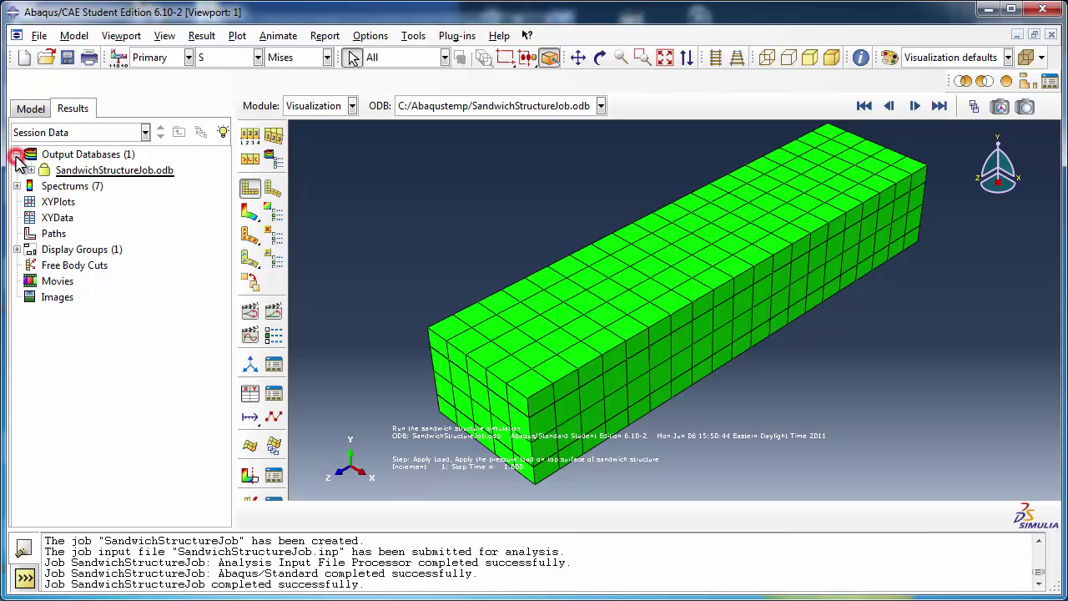
click(91, 171)
click(31, 171)
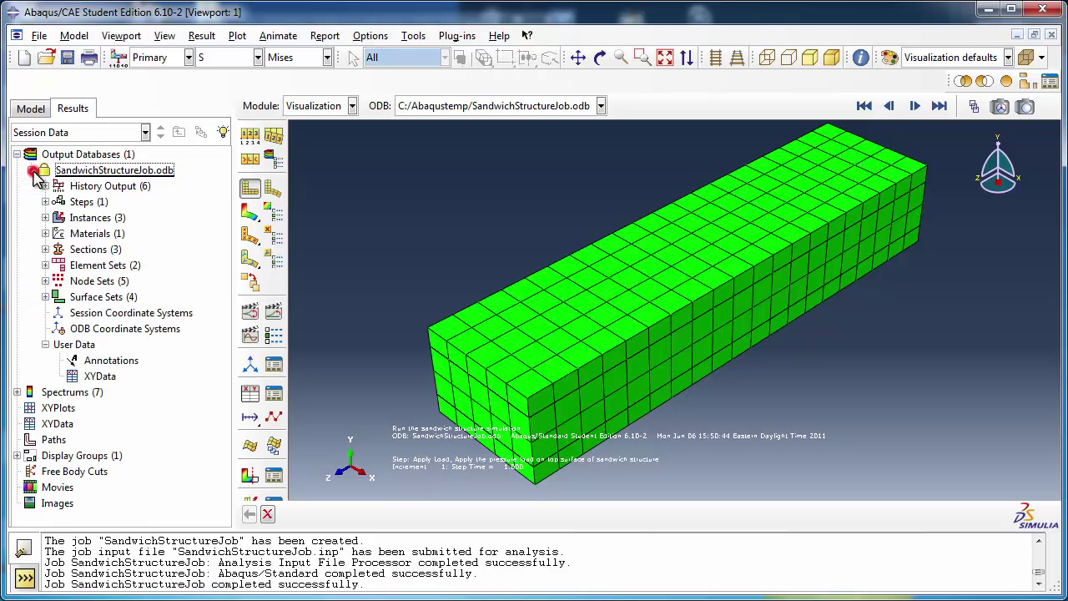
- Expand History Output and widen the Results tree to read the full history names
click(102, 186)
click(46, 186)
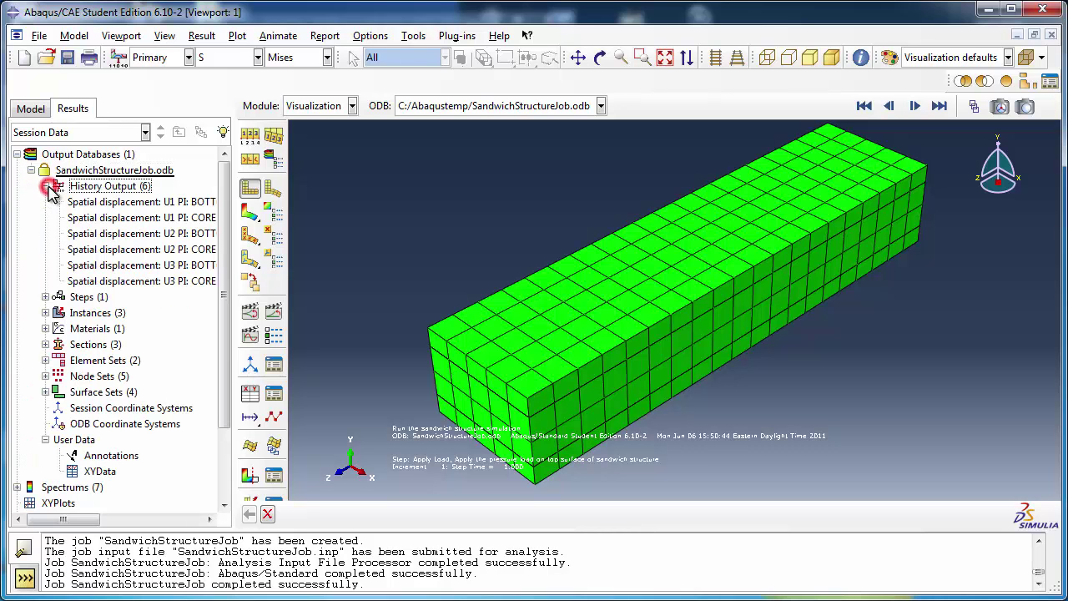
drag(233, 239, 284, 239)
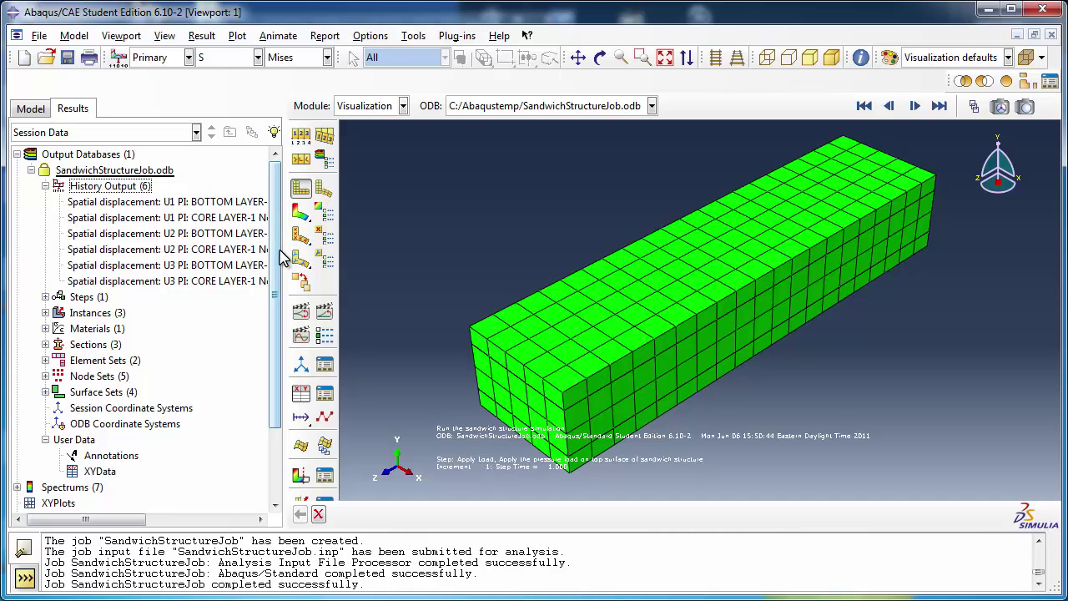
drag(282, 248, 326, 249)
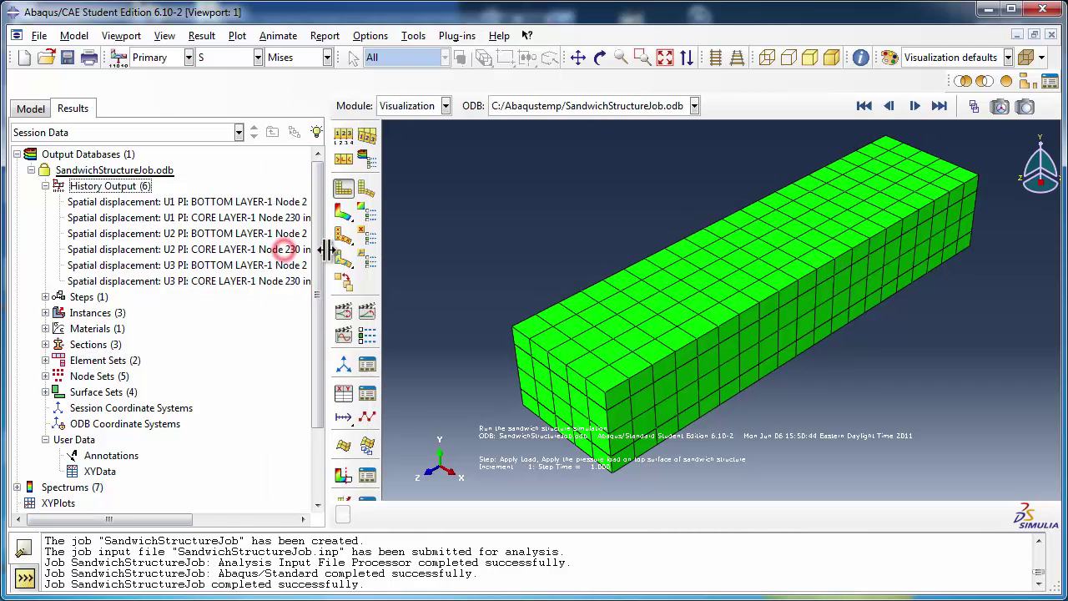
- Save the U2 BOTTOM LAYER-1 Node 2 history as XY data SandwichXYData-1
click(223, 236)
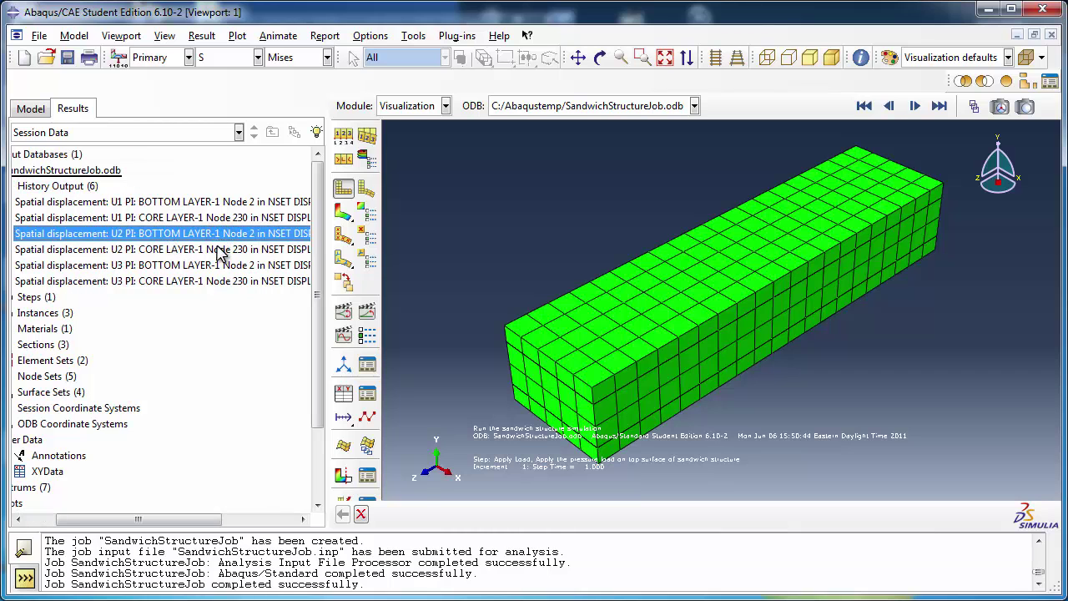
click(219, 251)
click(198, 237)
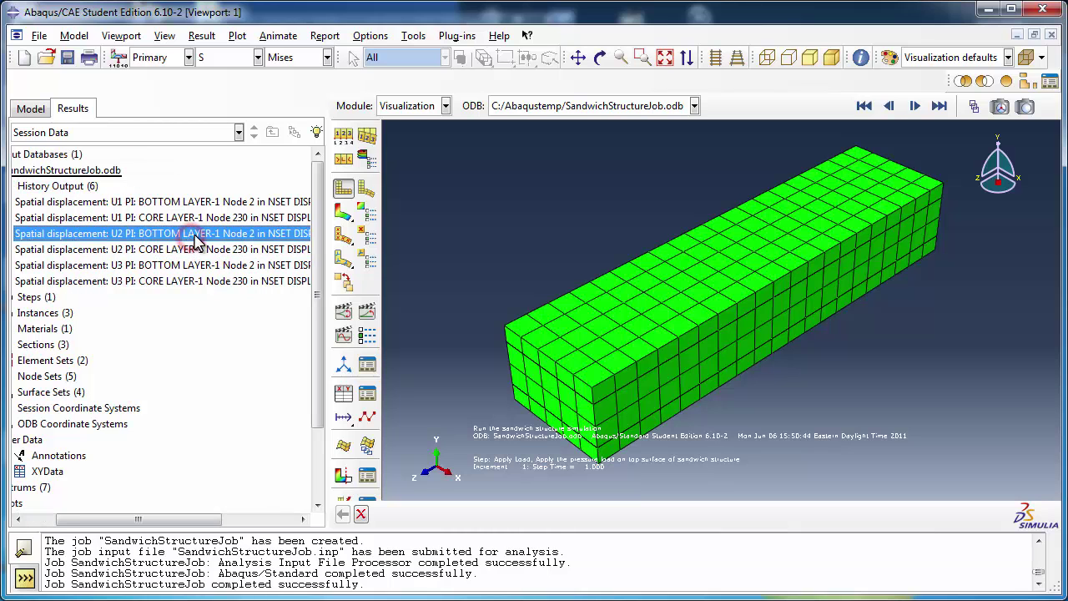
right_click(198, 241)
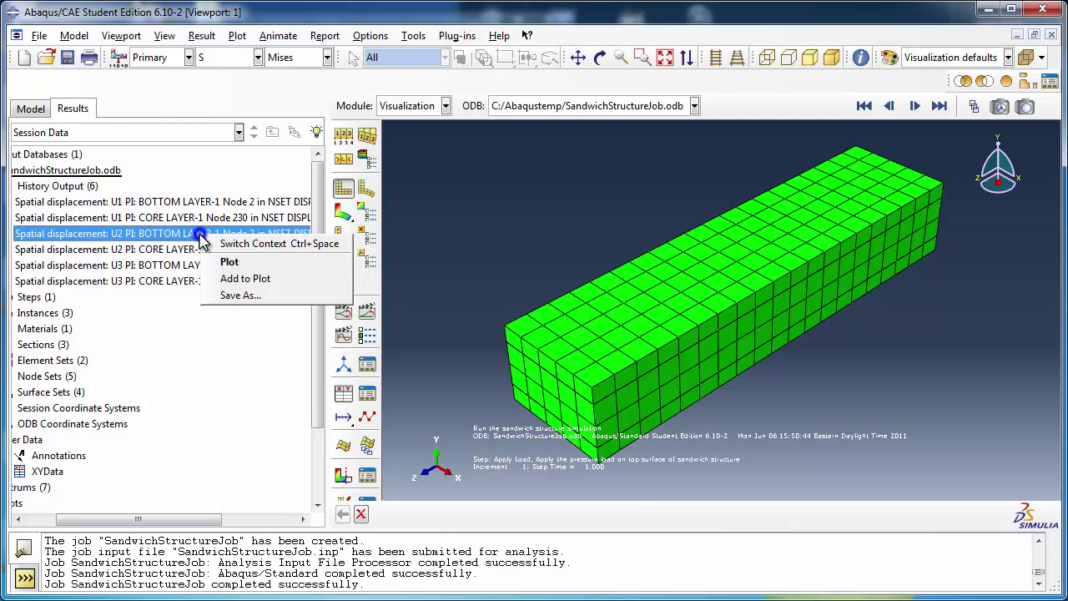
click(254, 296)
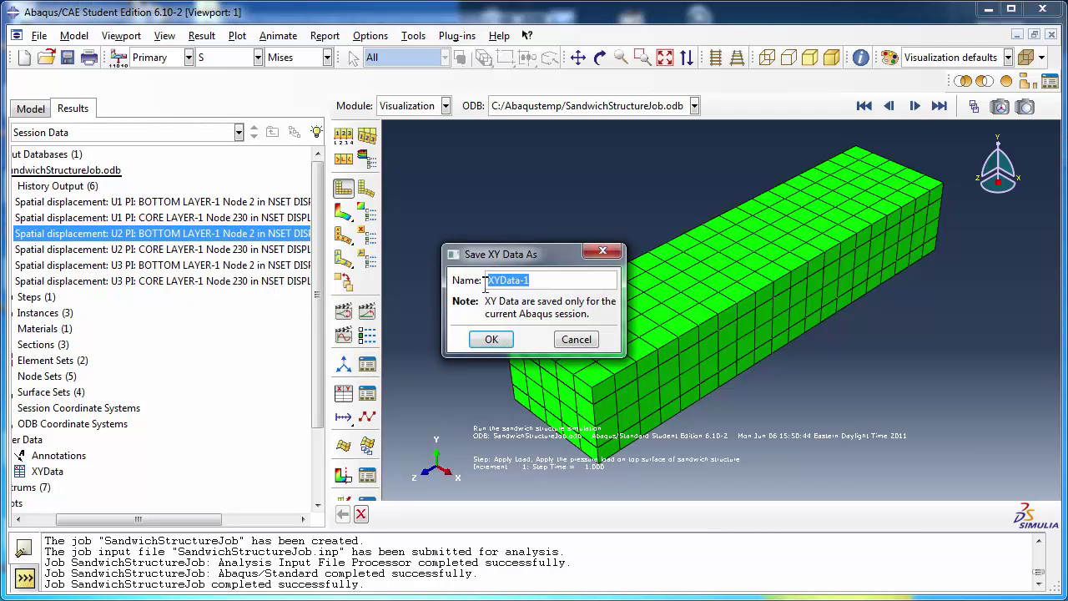
click(488, 281)
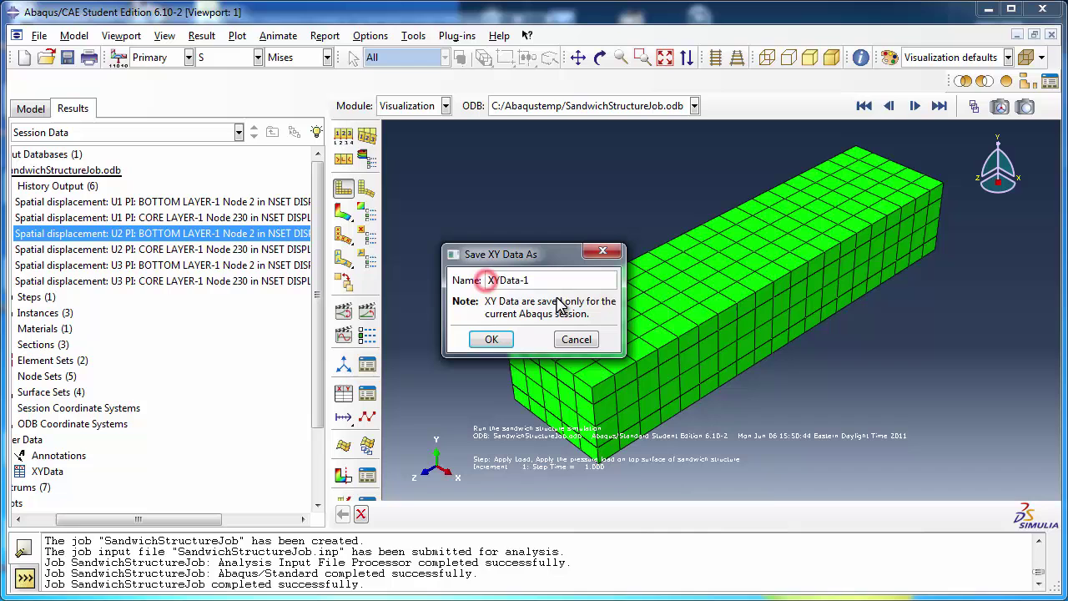
text(Sandw)
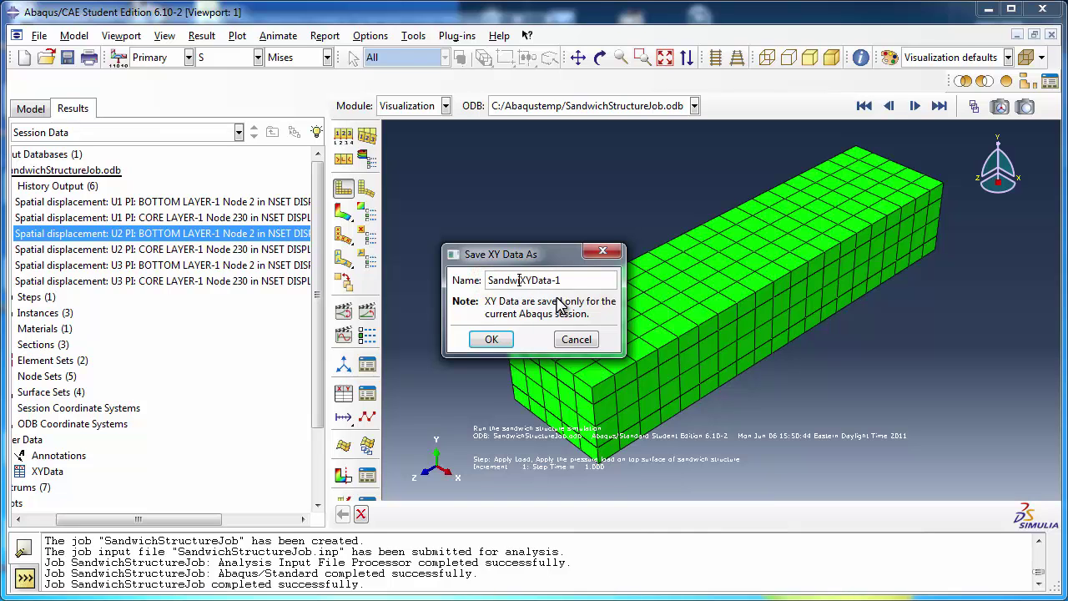
text(ich)
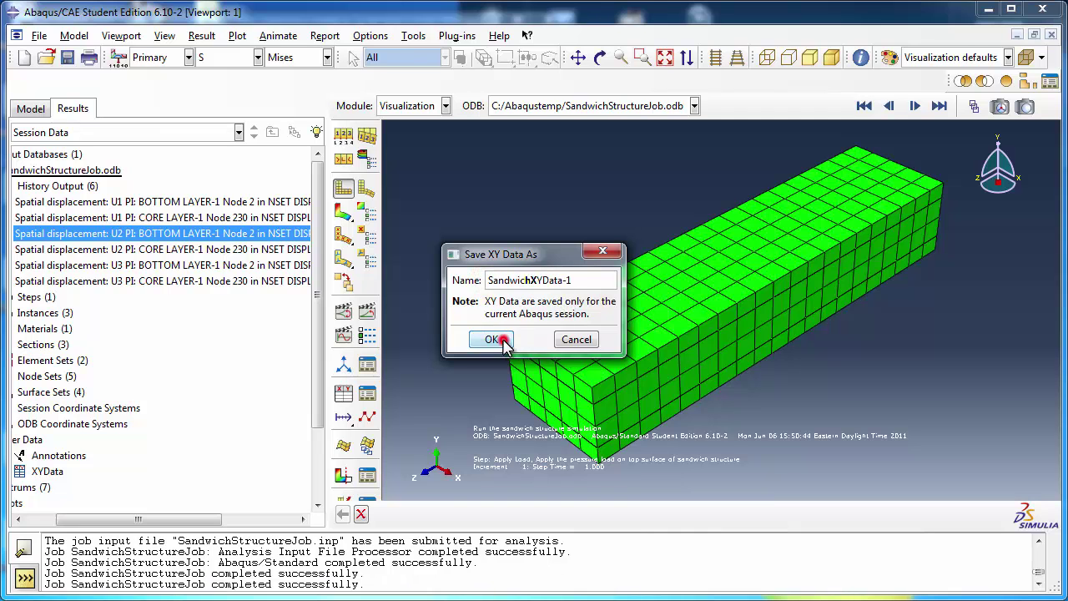
click(492, 339)
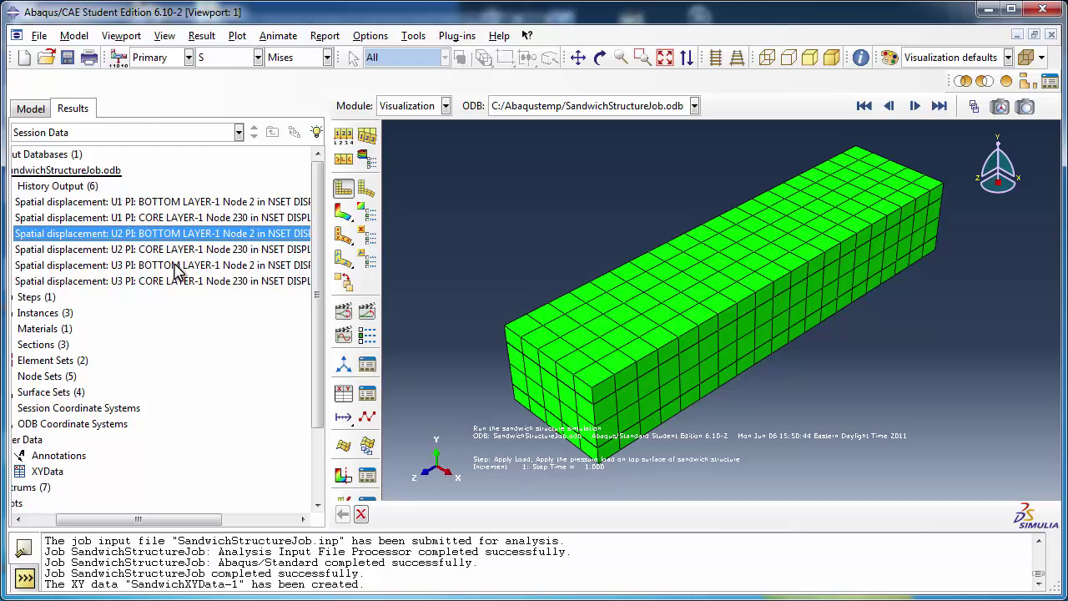
- Save the U2 CORE LAYER-1 Node 230 history as XY data SandwichXYData-2
click(153, 249)
right_click(153, 250)
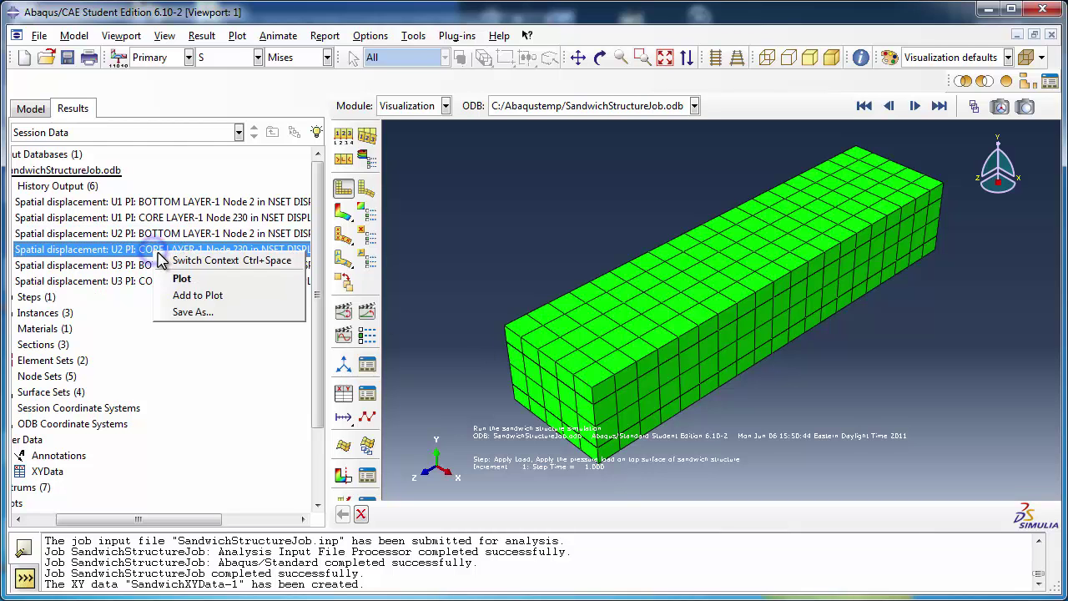
click(231, 313)
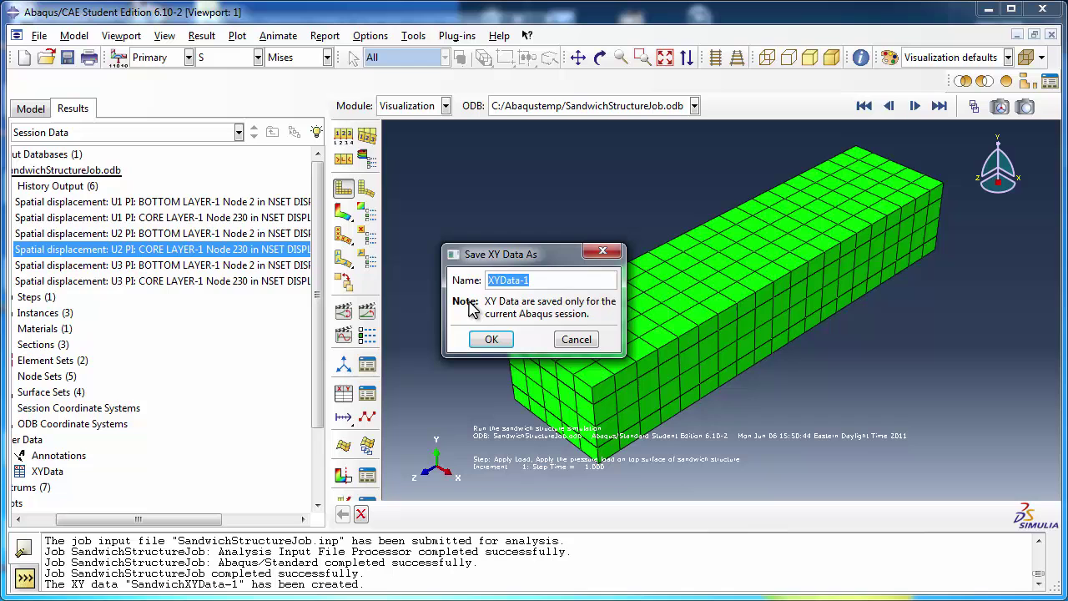
click(489, 281)
text(Sandw)
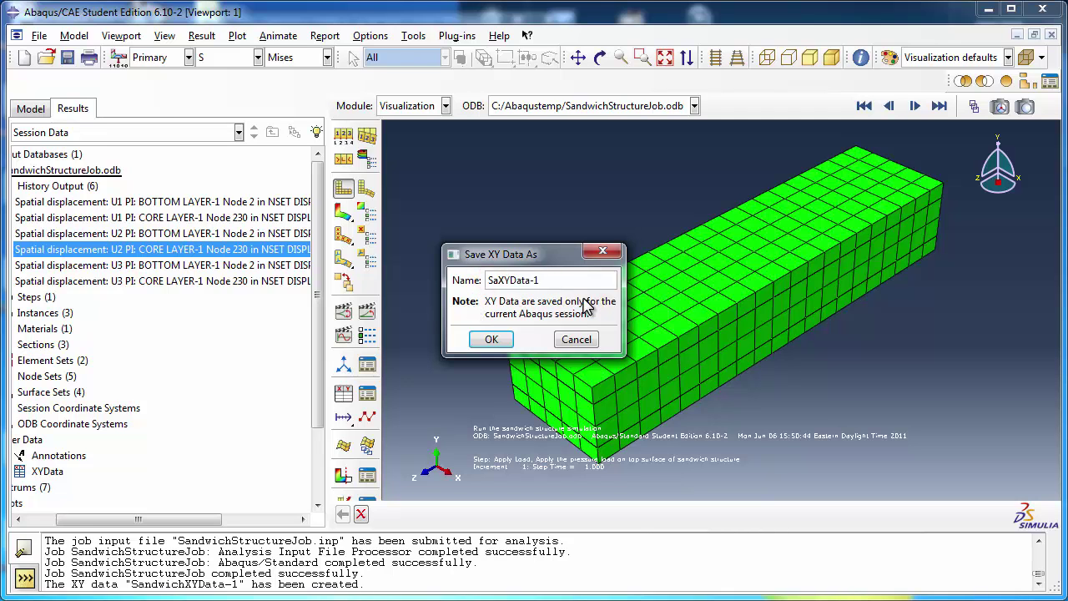
text(ich)
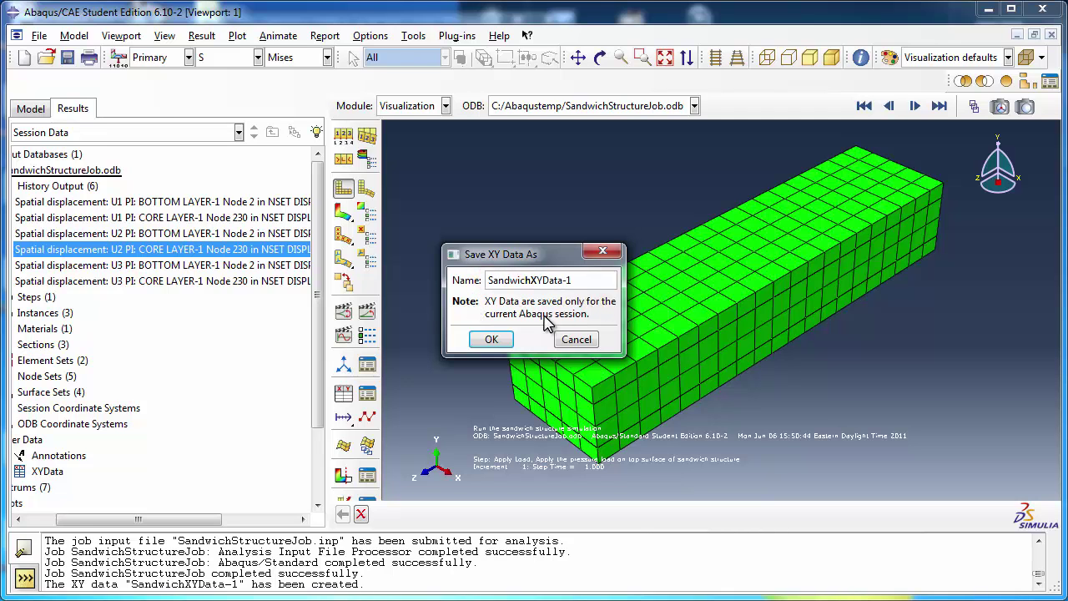
double_click(568, 281)
text(2)
click(491, 340)
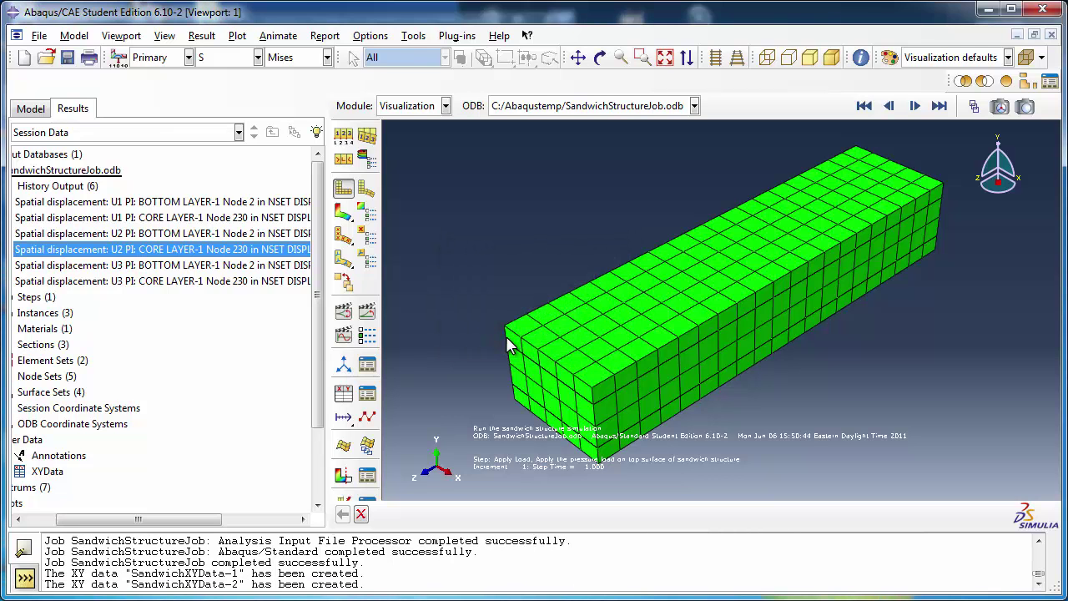
- Open Report XY Data and select SandwichXYData-1 for reporting
click(325, 35)
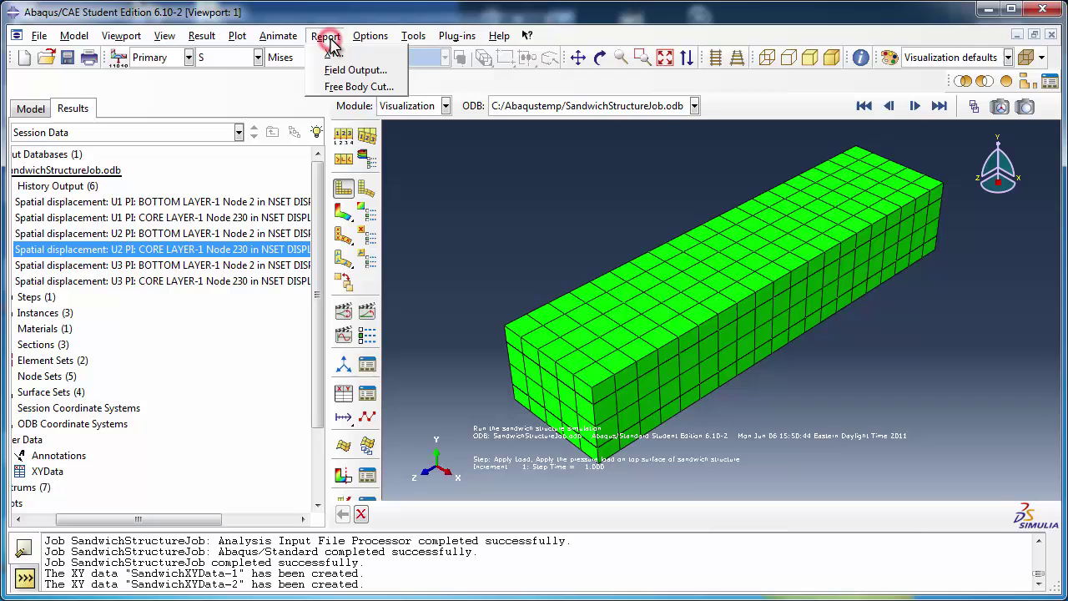
click(344, 53)
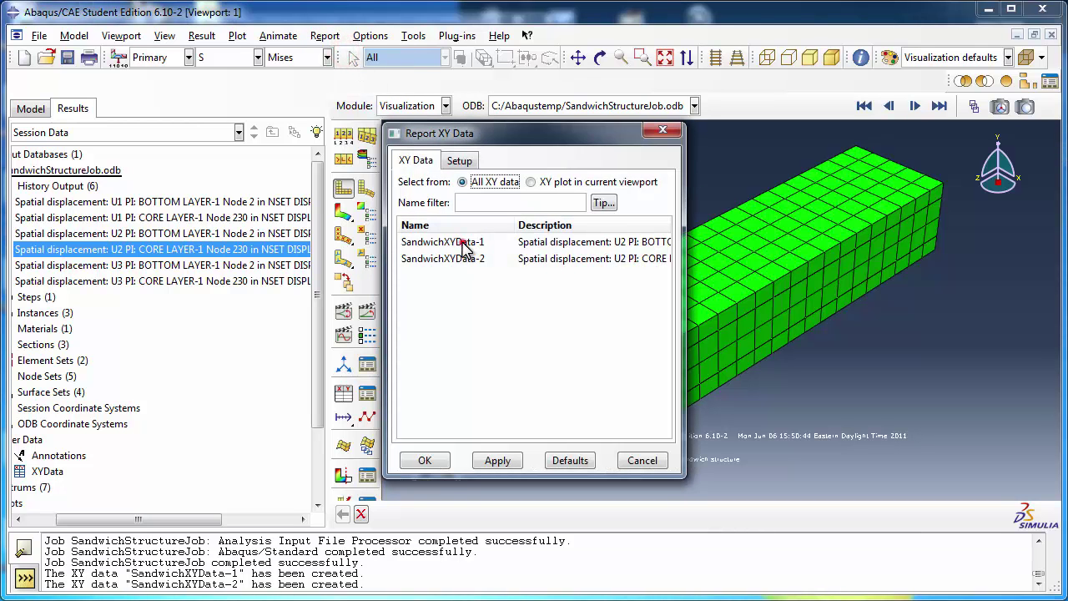
click(463, 241)
click(470, 259)
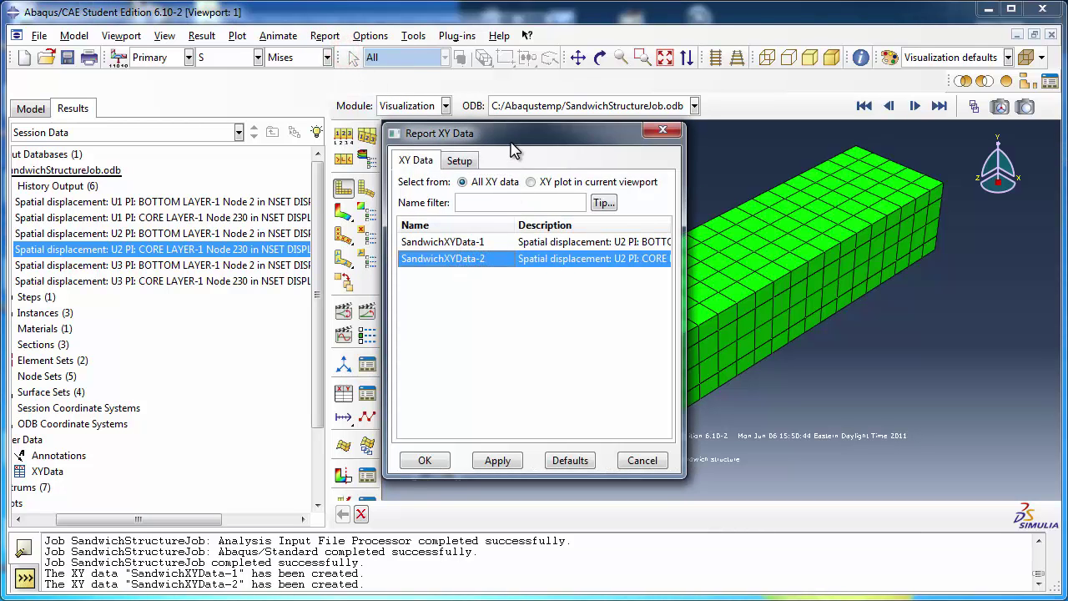
drag(512, 141, 709, 150)
click(644, 244)
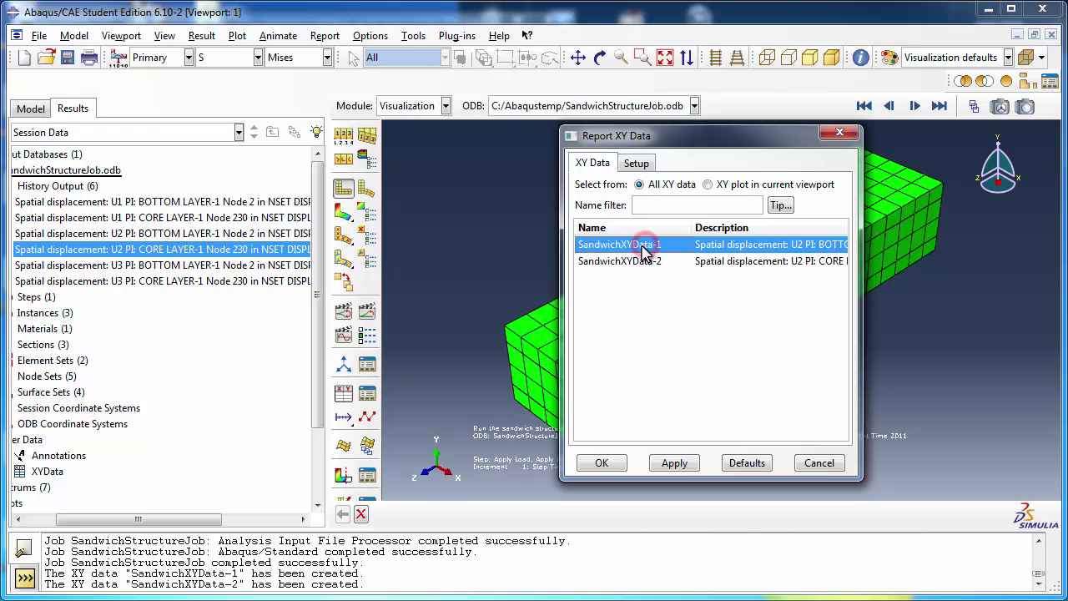
- Create SandwichFolder on C:\ and enter SandwichXYData.txt as the report file name inside it
click(636, 162)
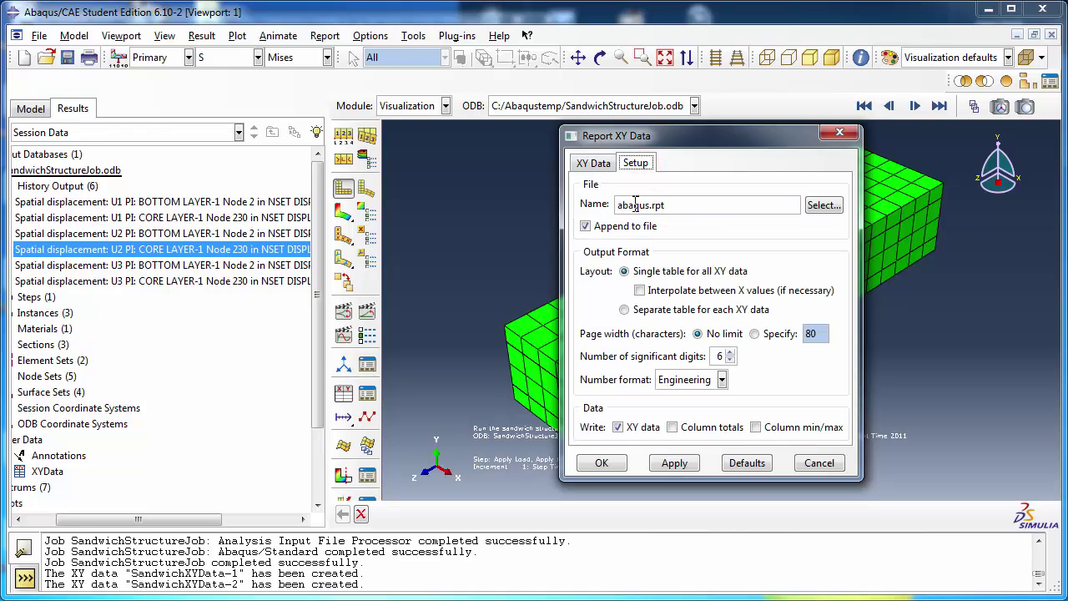
click(824, 206)
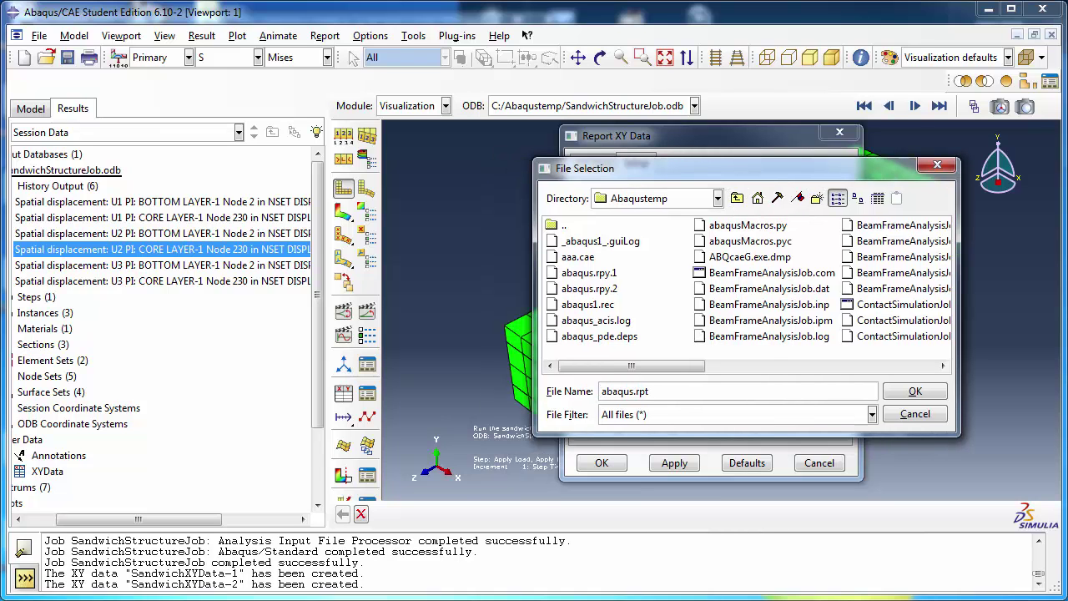
click(737, 200)
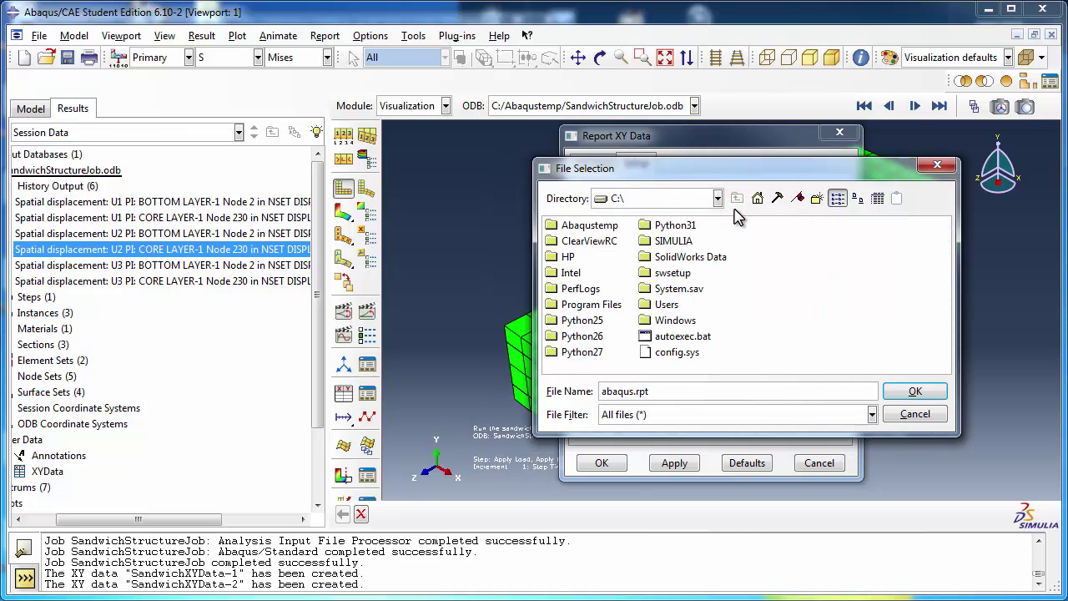
click(816, 198)
text(SandwichFolder)
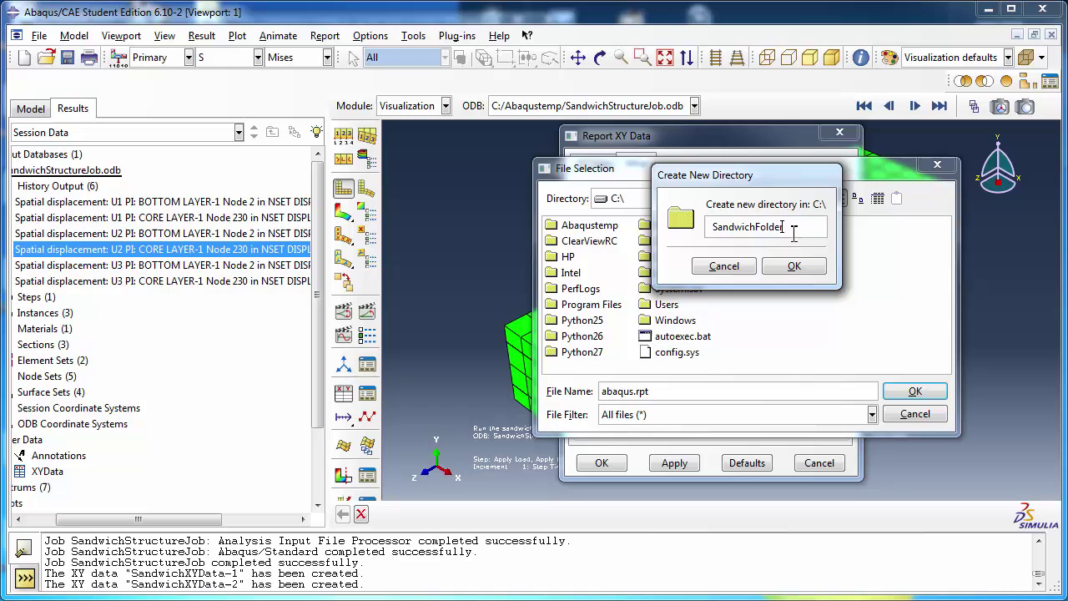
click(794, 266)
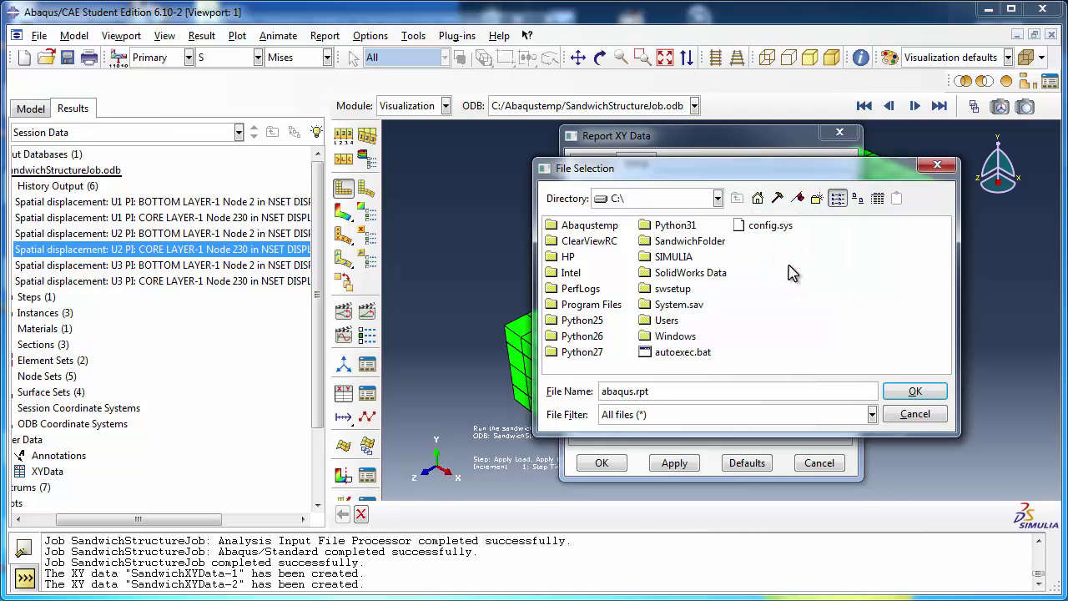
double_click(699, 241)
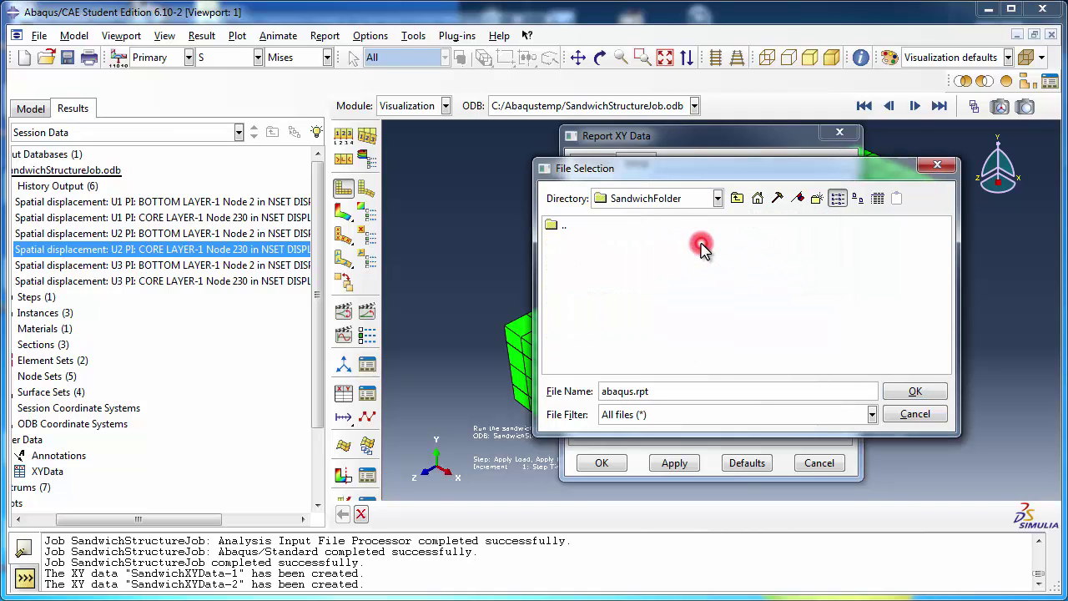
click(645, 395)
triple_click(645, 393)
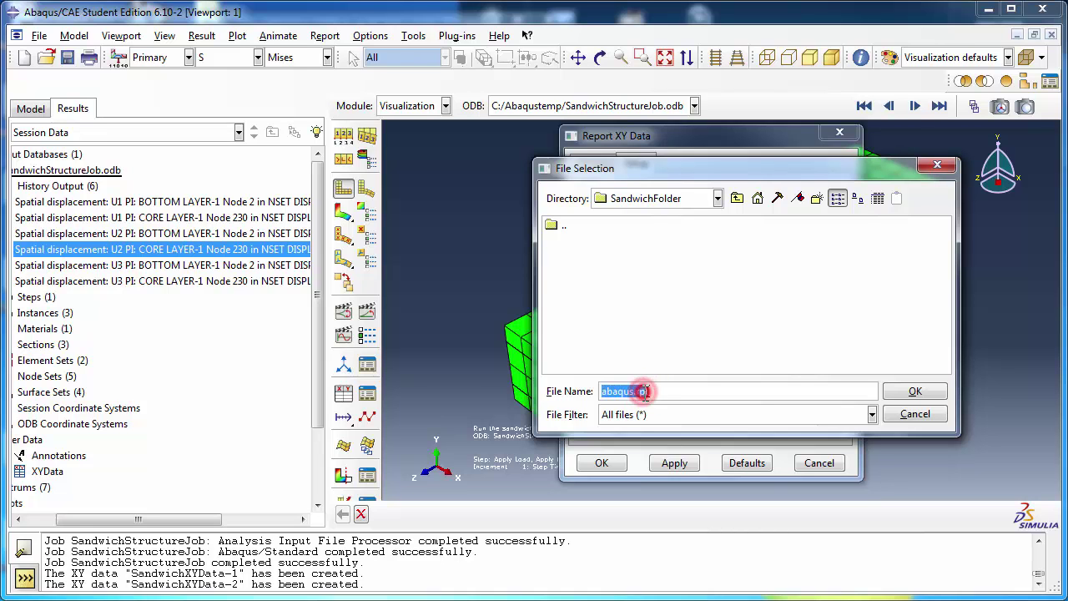
text(SandwichXYData.txt)
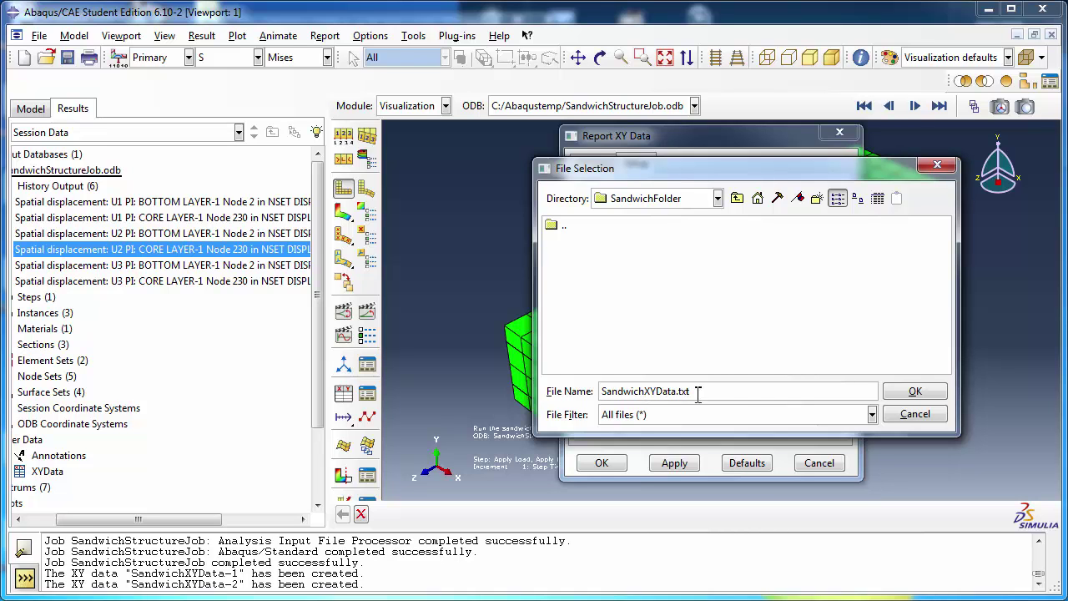
- Write SandwichXYData-1 to SandwichXYData.txt without appending, including column totals and min/max
click(910, 392)
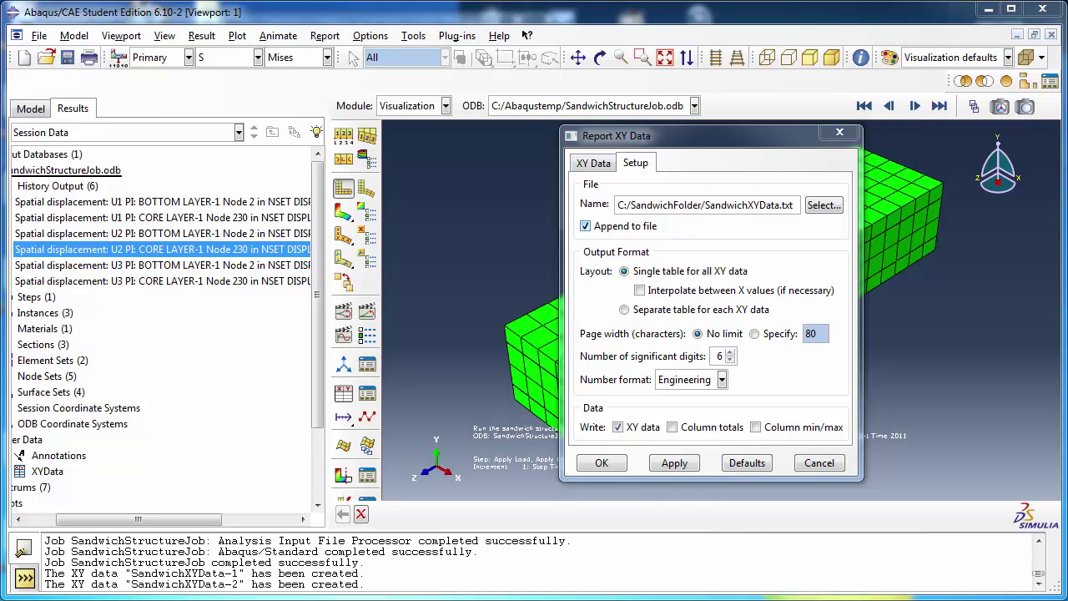
click(606, 230)
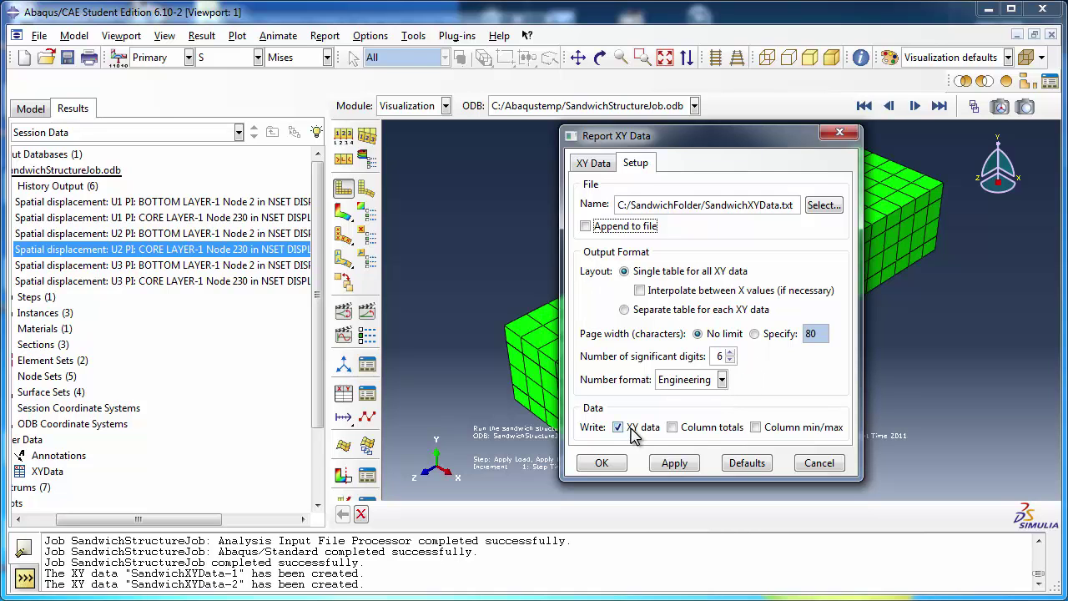
click(682, 428)
click(772, 429)
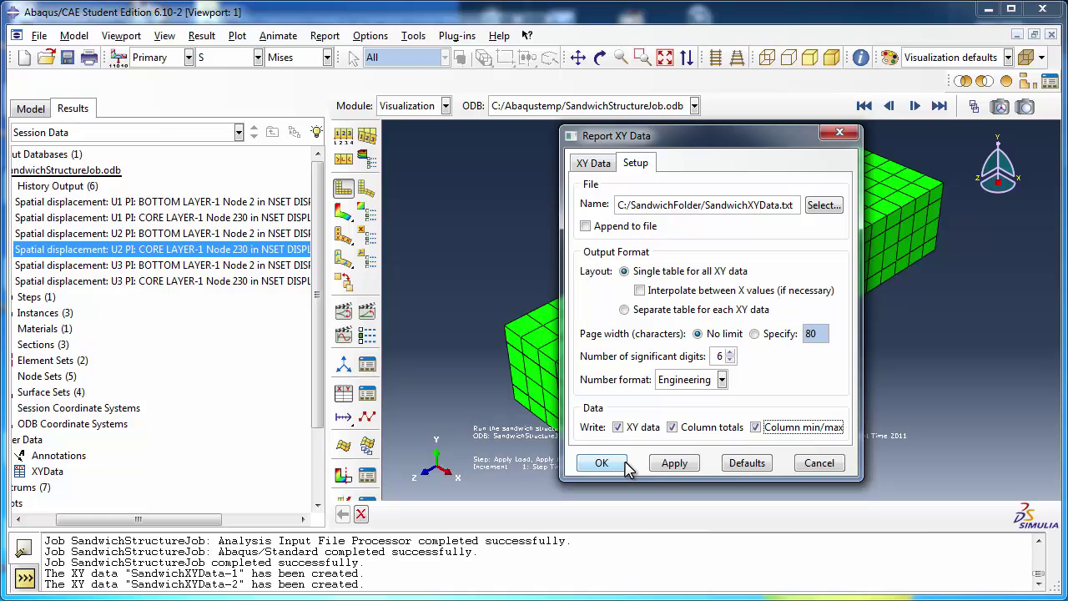
click(667, 467)
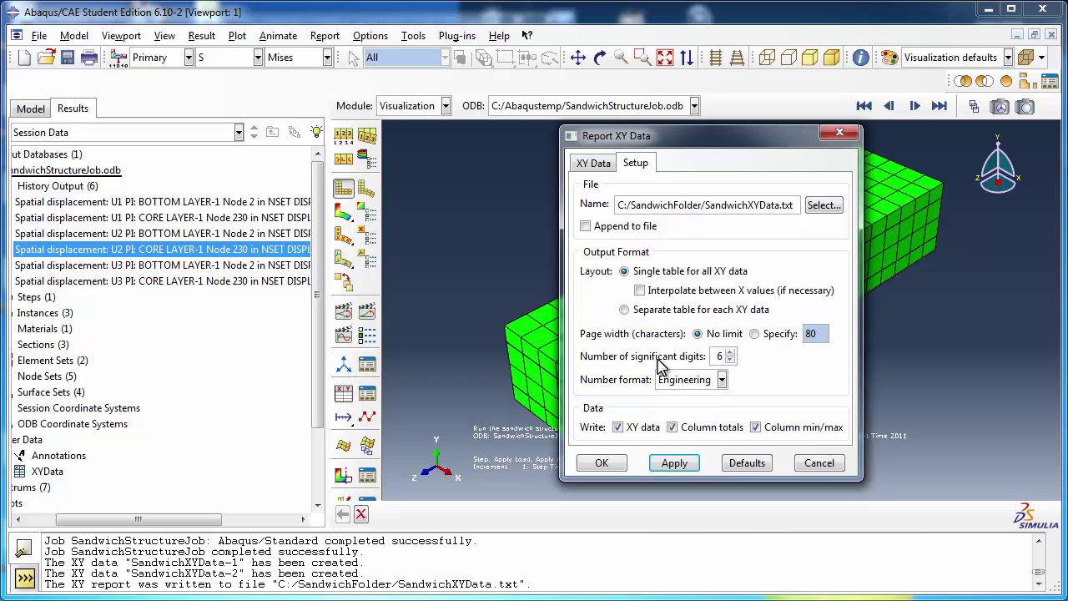
- Append the SandwichXYData-2 report to the same SandwichXYData.txt file
click(596, 164)
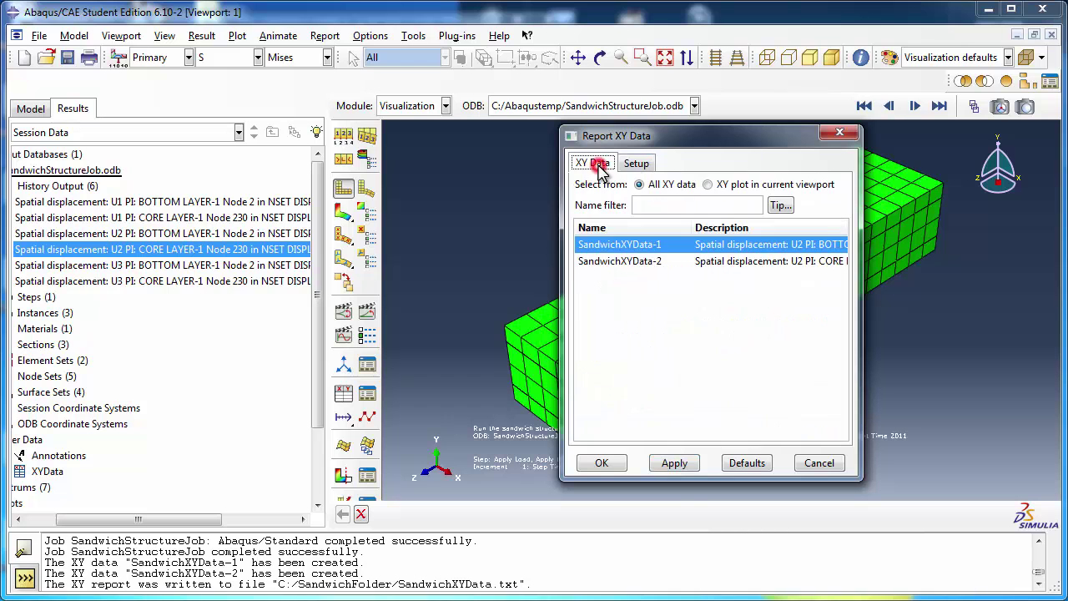
click(628, 264)
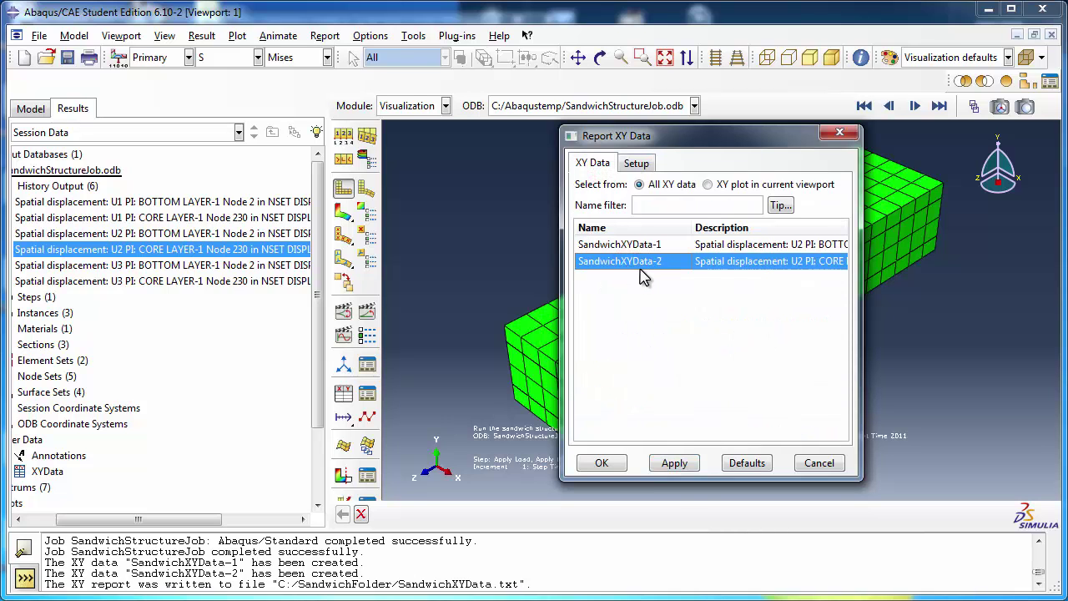
click(644, 163)
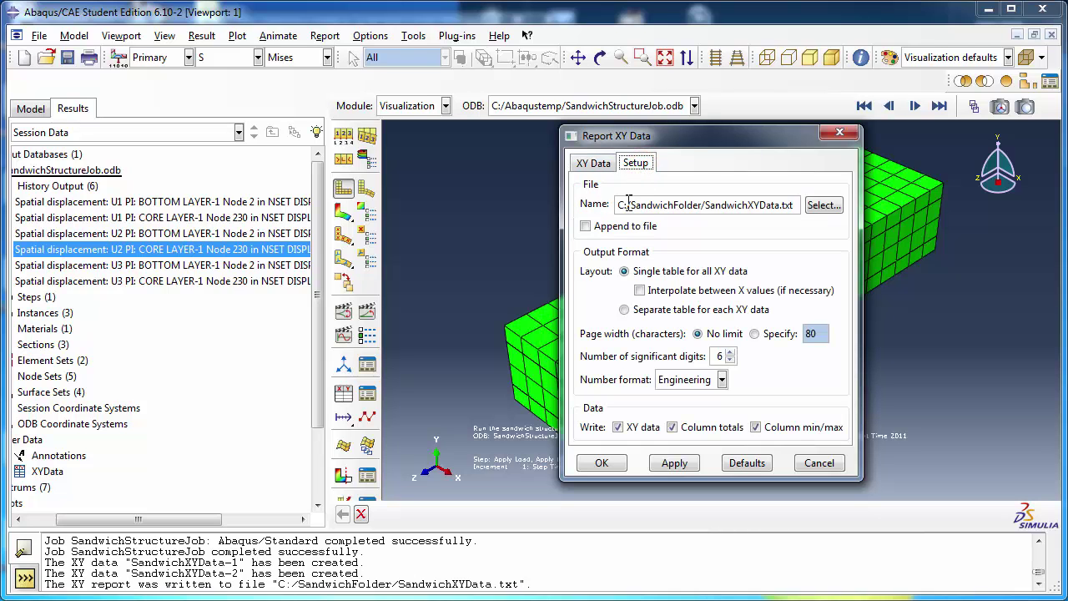
click(641, 227)
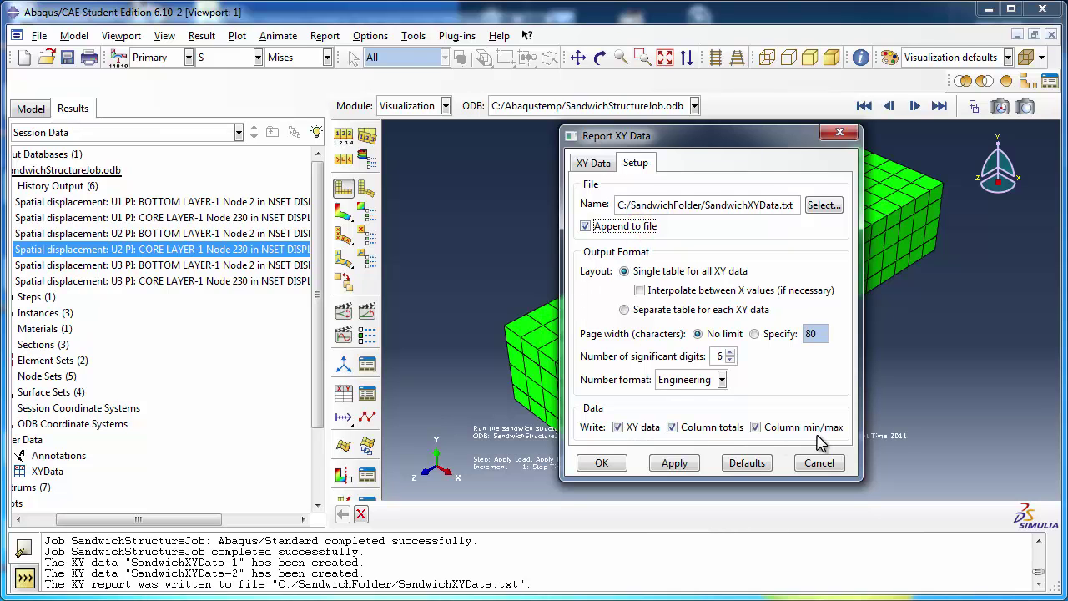
click(599, 164)
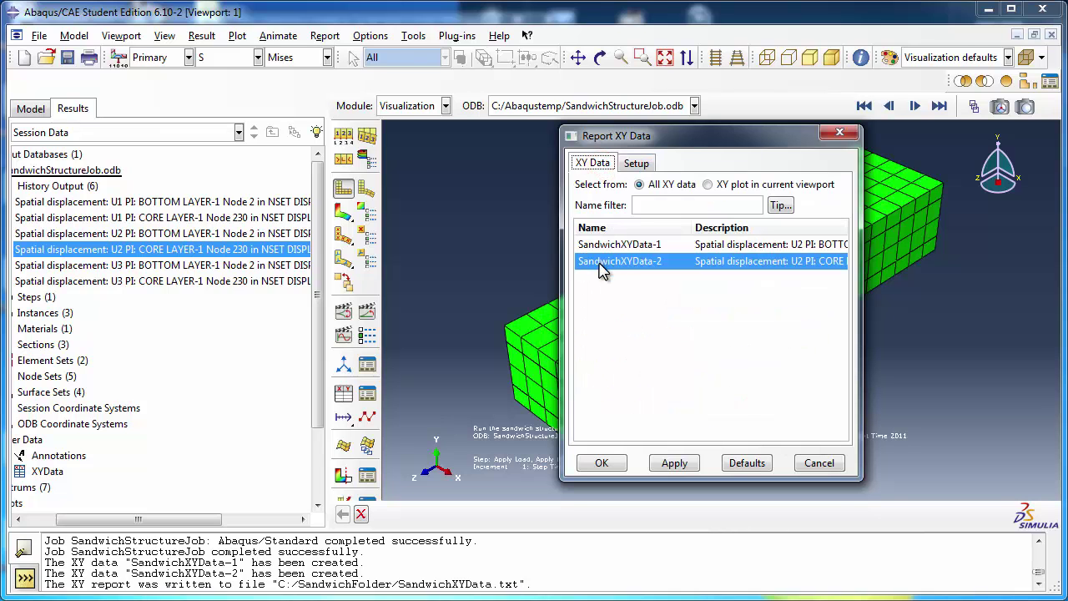
click(617, 466)
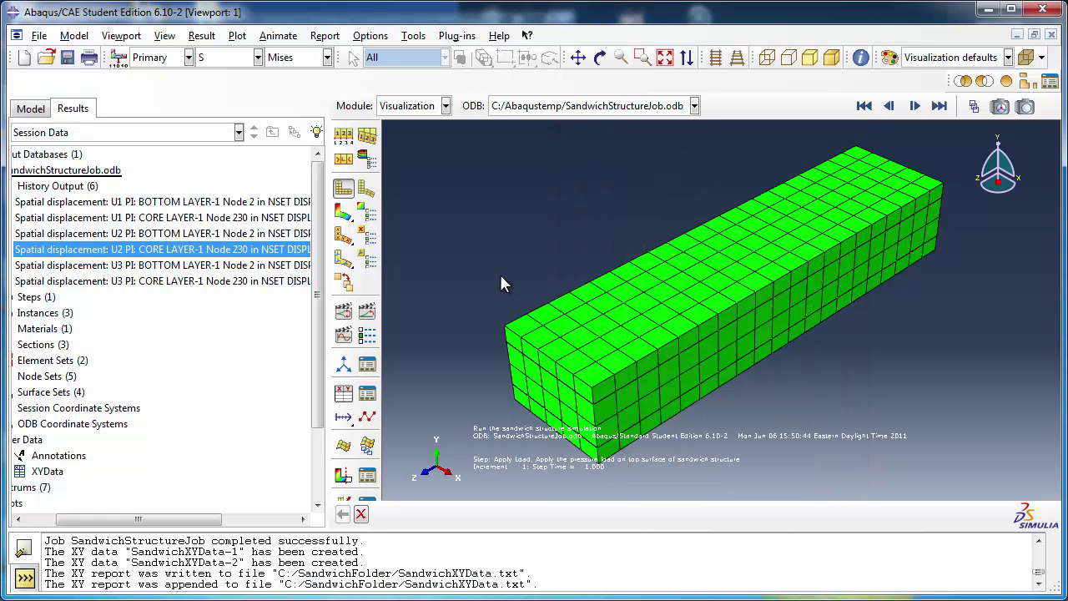
- Browse Local Disk (C:) in Windows Explorer and open SandwichFolder to find SandwichXYData.txt
key(super+e)
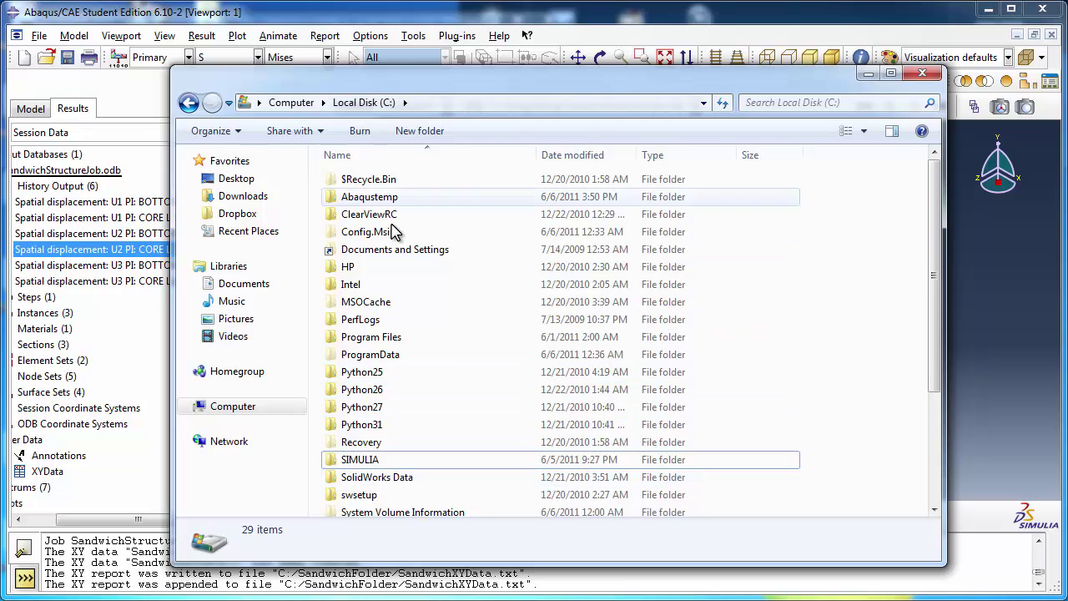
click(399, 407)
scroll(405, 480, down, 2)
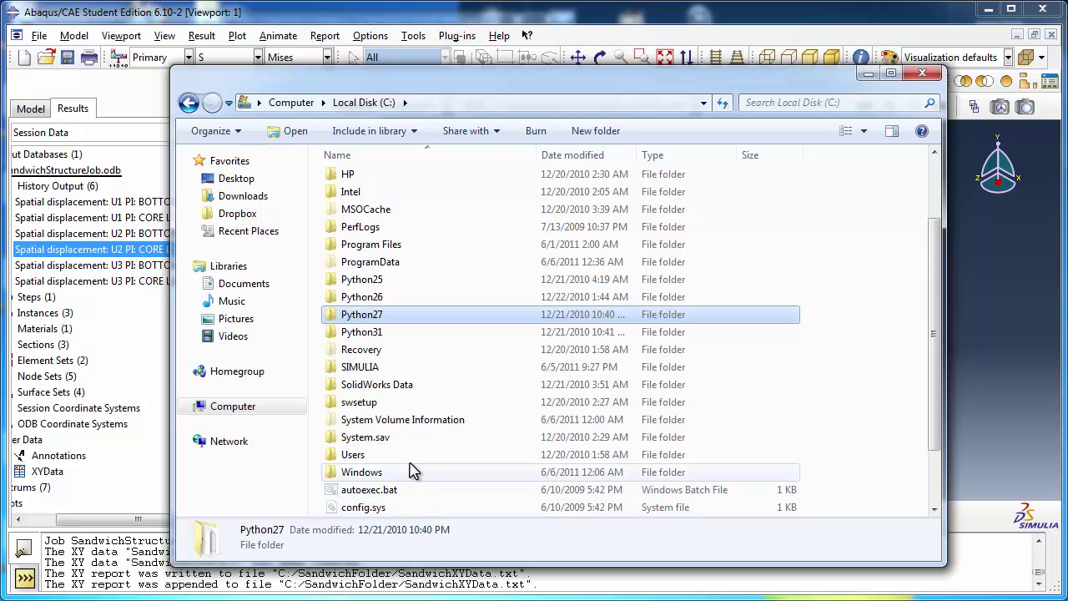
scroll(409, 507, down, 2)
double_click(412, 509)
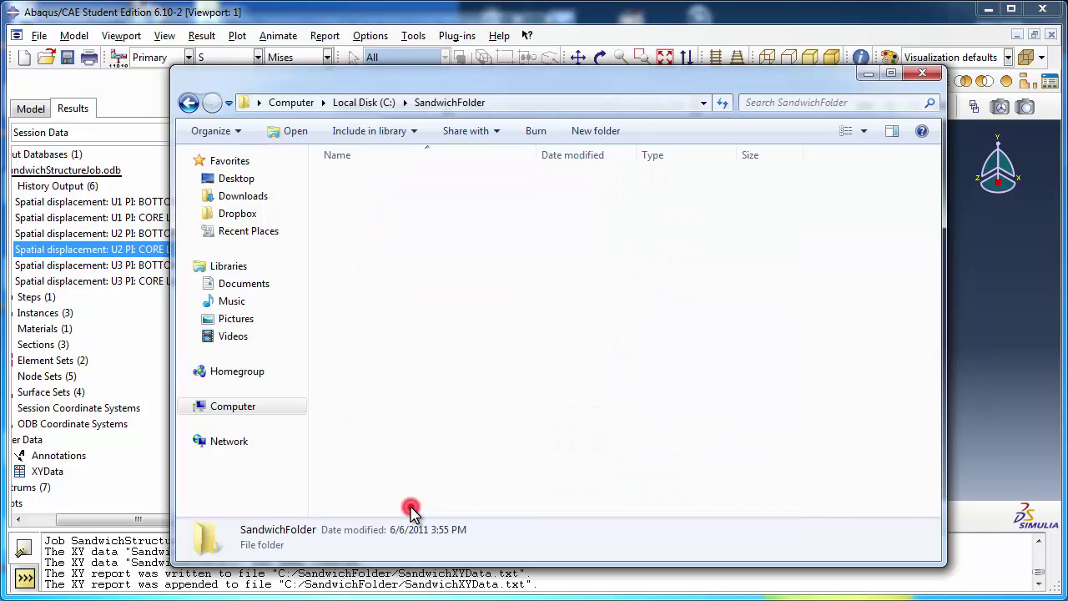
click(407, 289)
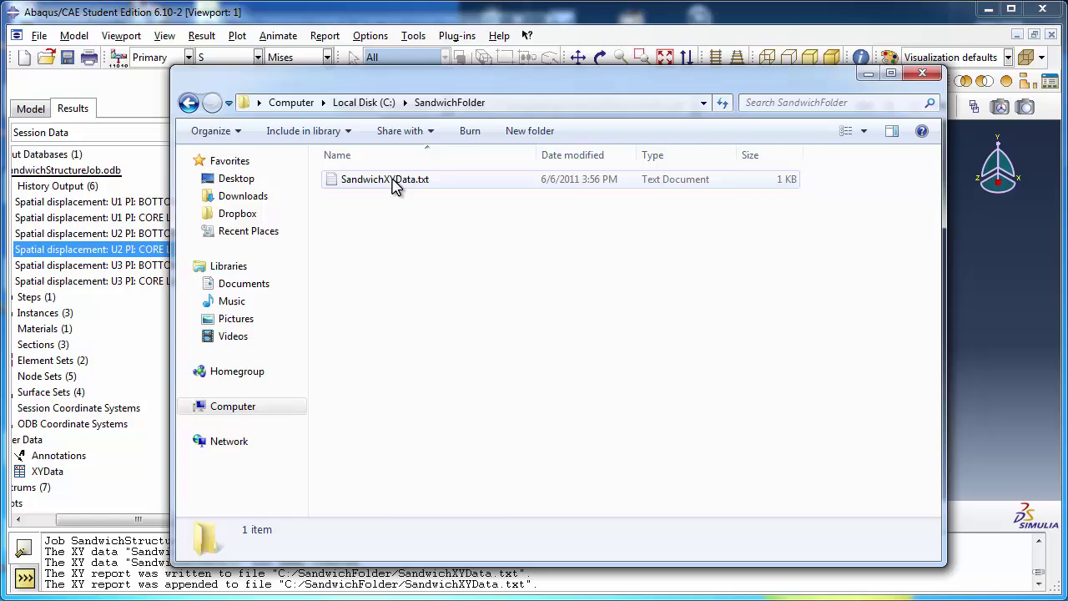
- Open SandwichXYData.txt in Notepad and highlight the SandwichXYData-1 and SandwichXYData-2 headings
double_click(393, 183)
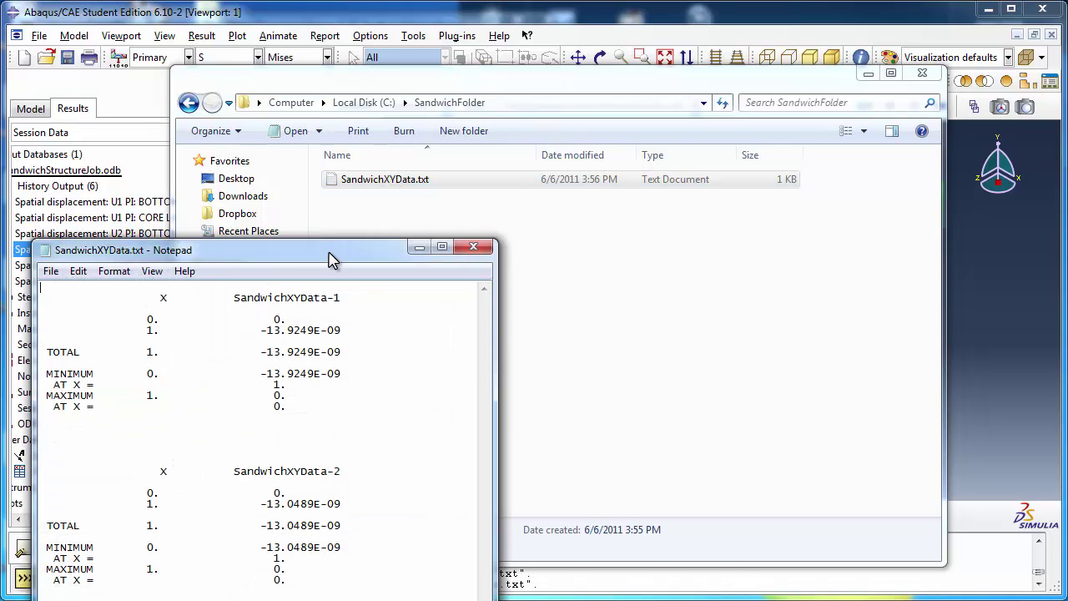
drag(330, 253, 587, 108)
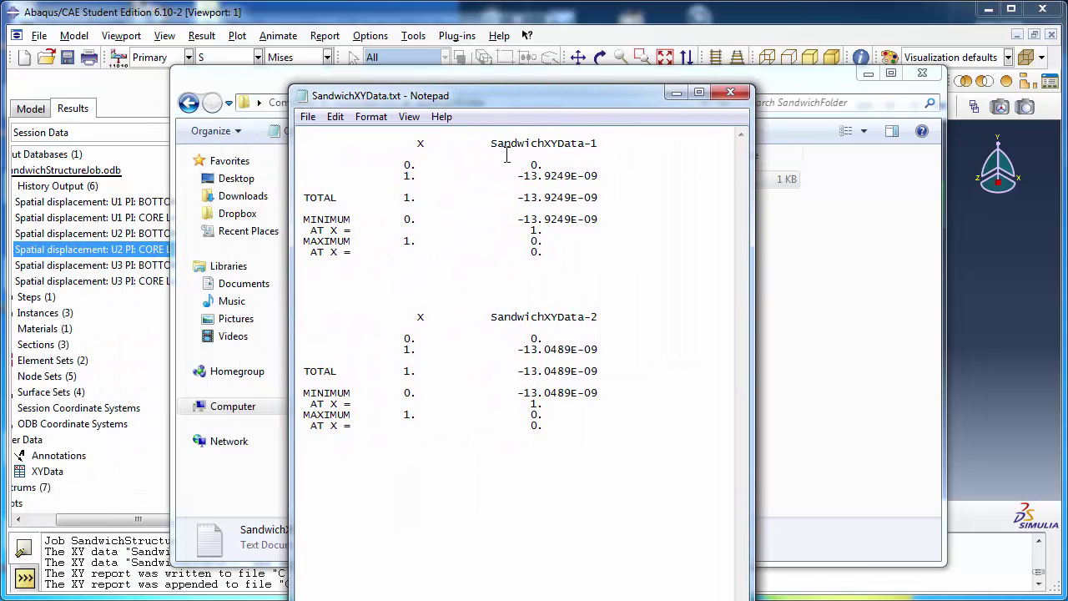
drag(488, 146, 603, 144)
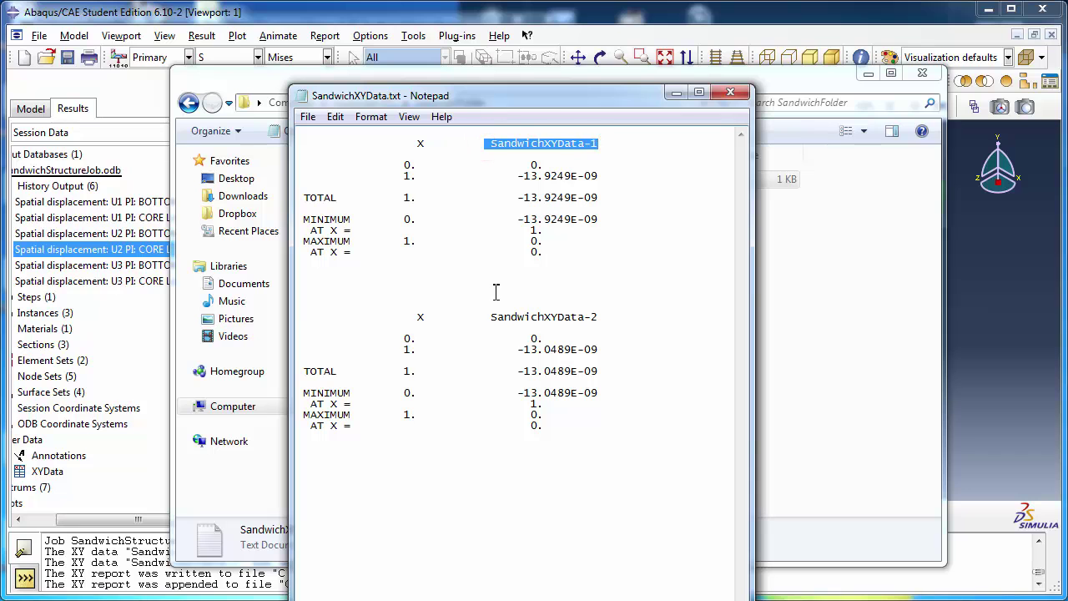
drag(490, 317, 625, 317)
click(627, 320)
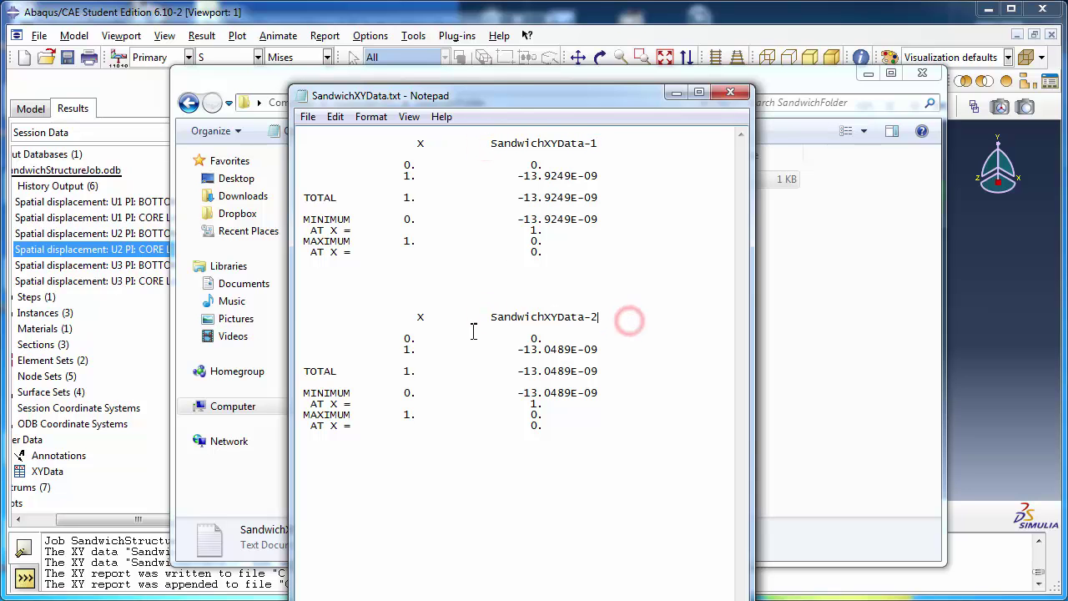